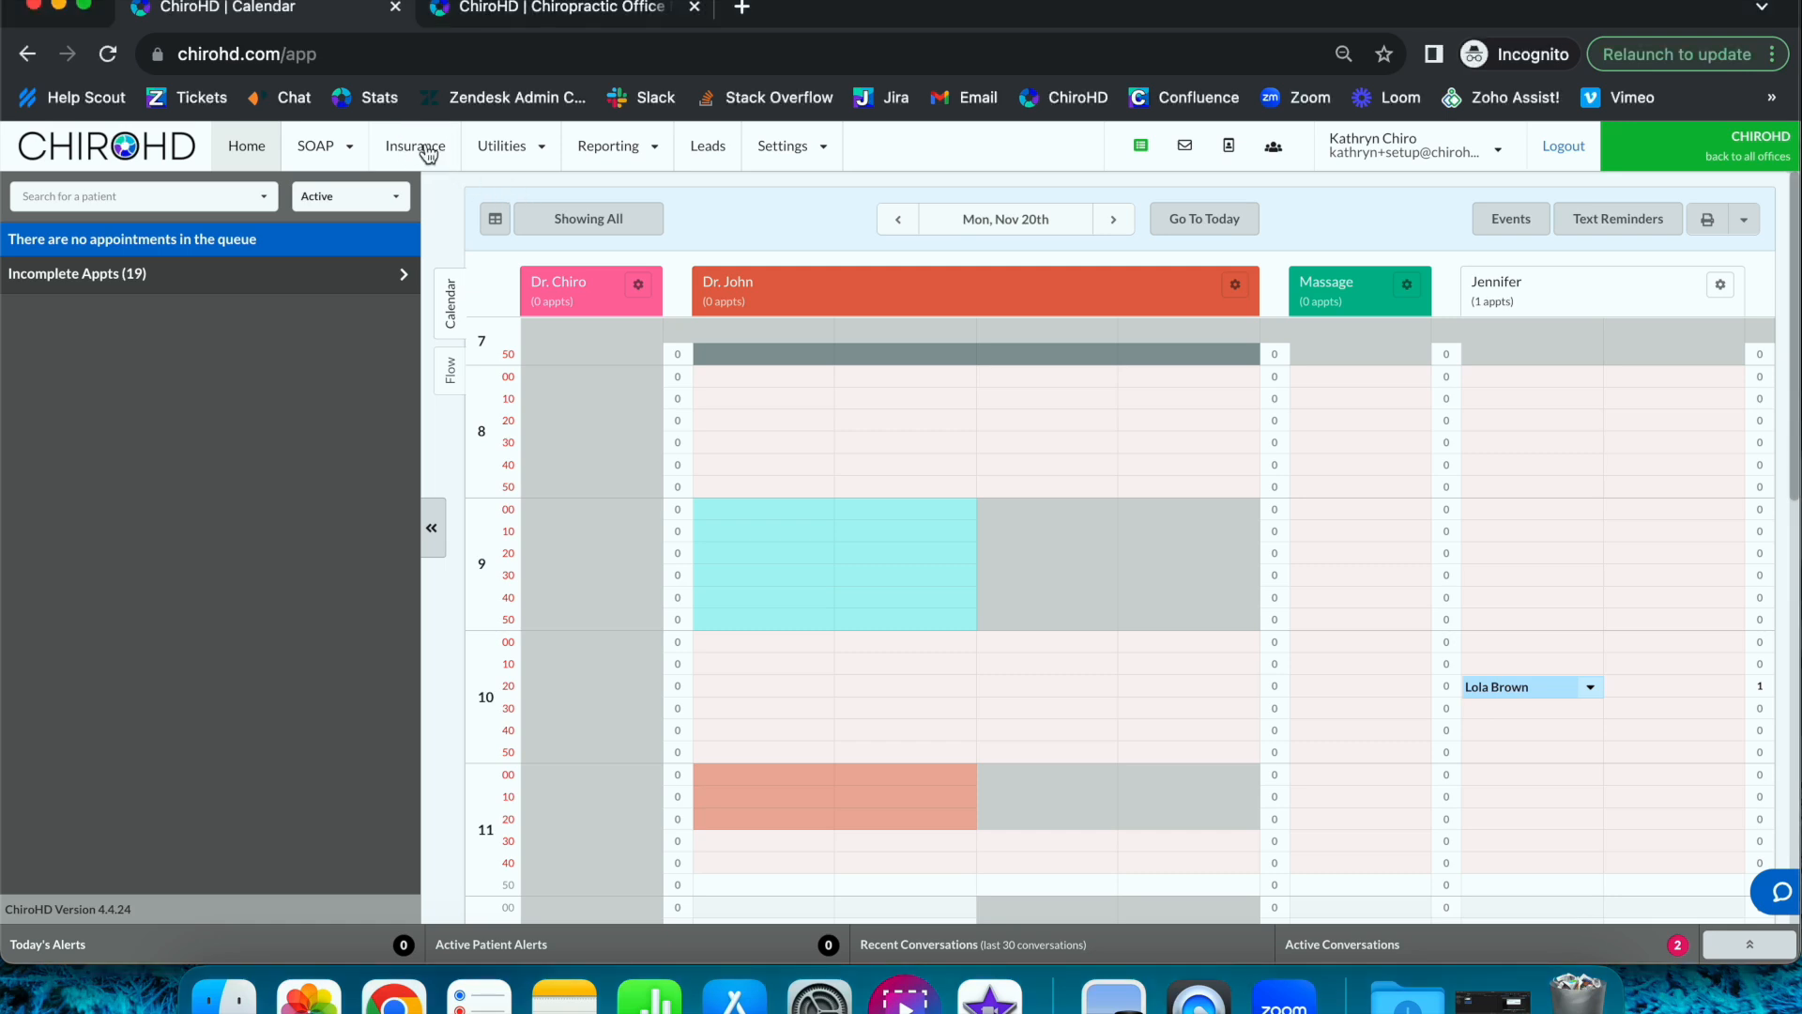
Open the Process EOB page in the insurance section
left_click(429, 150)
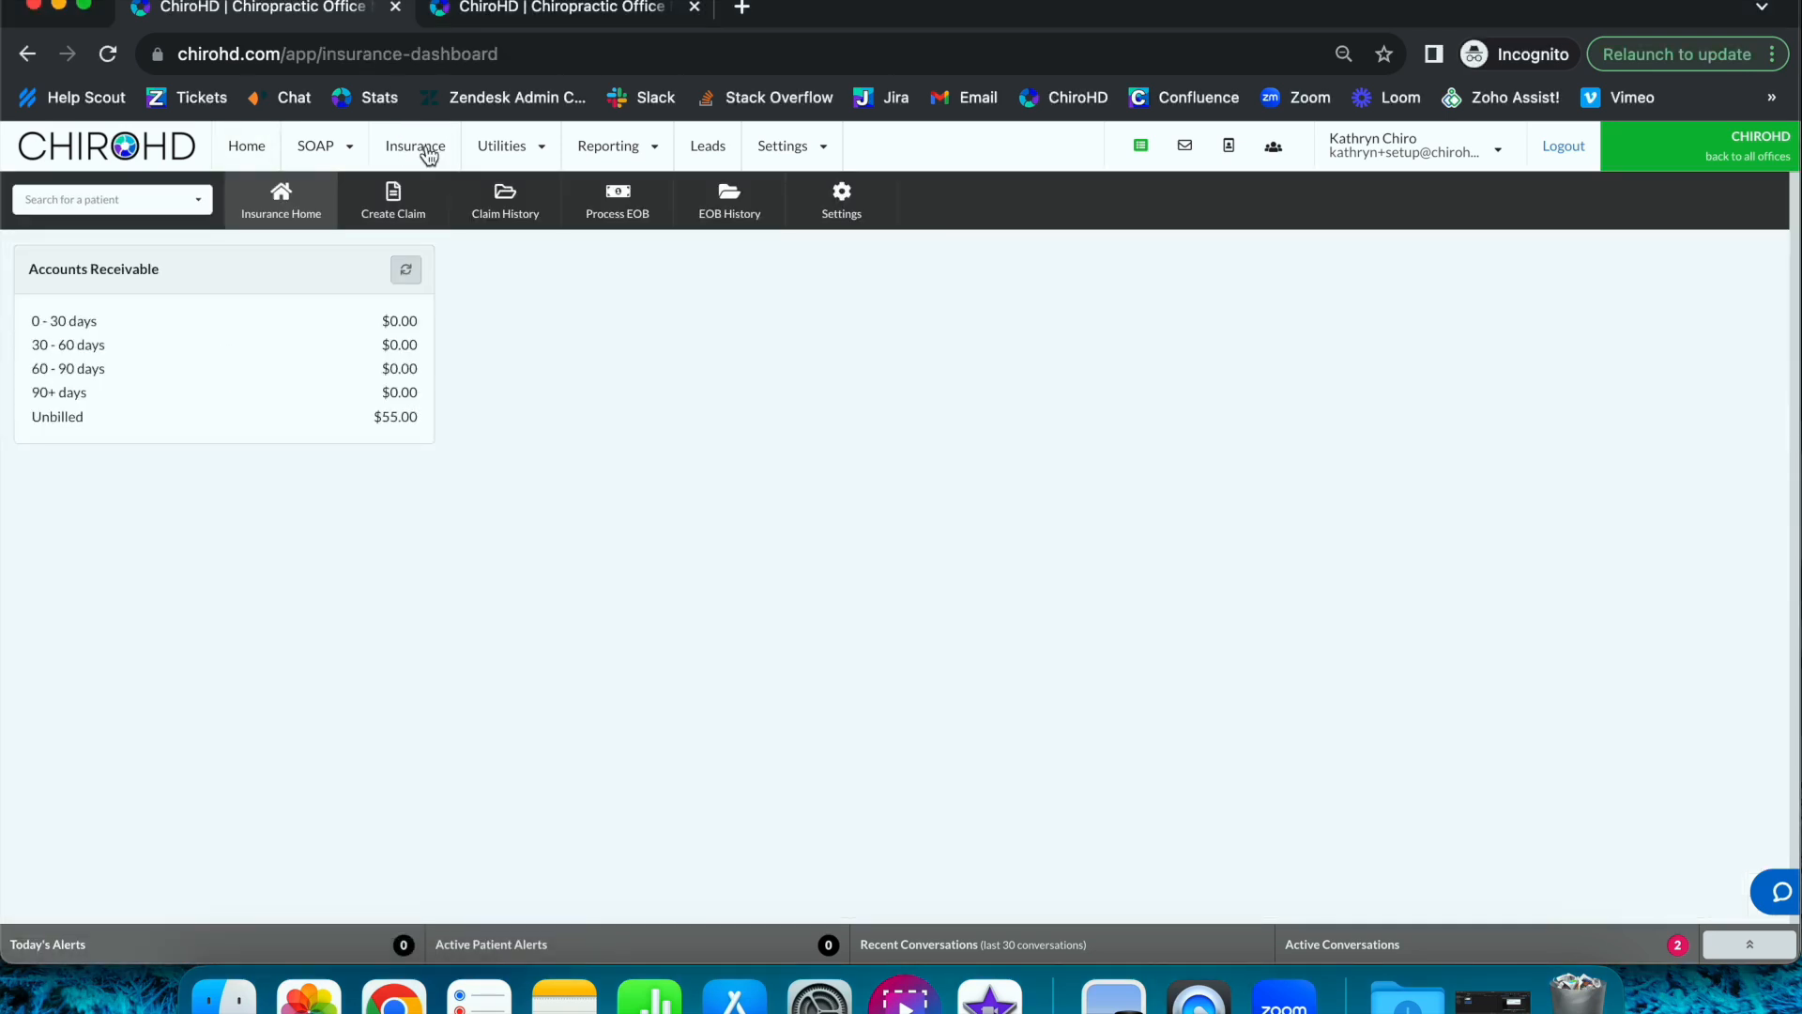
left_click(605, 220)
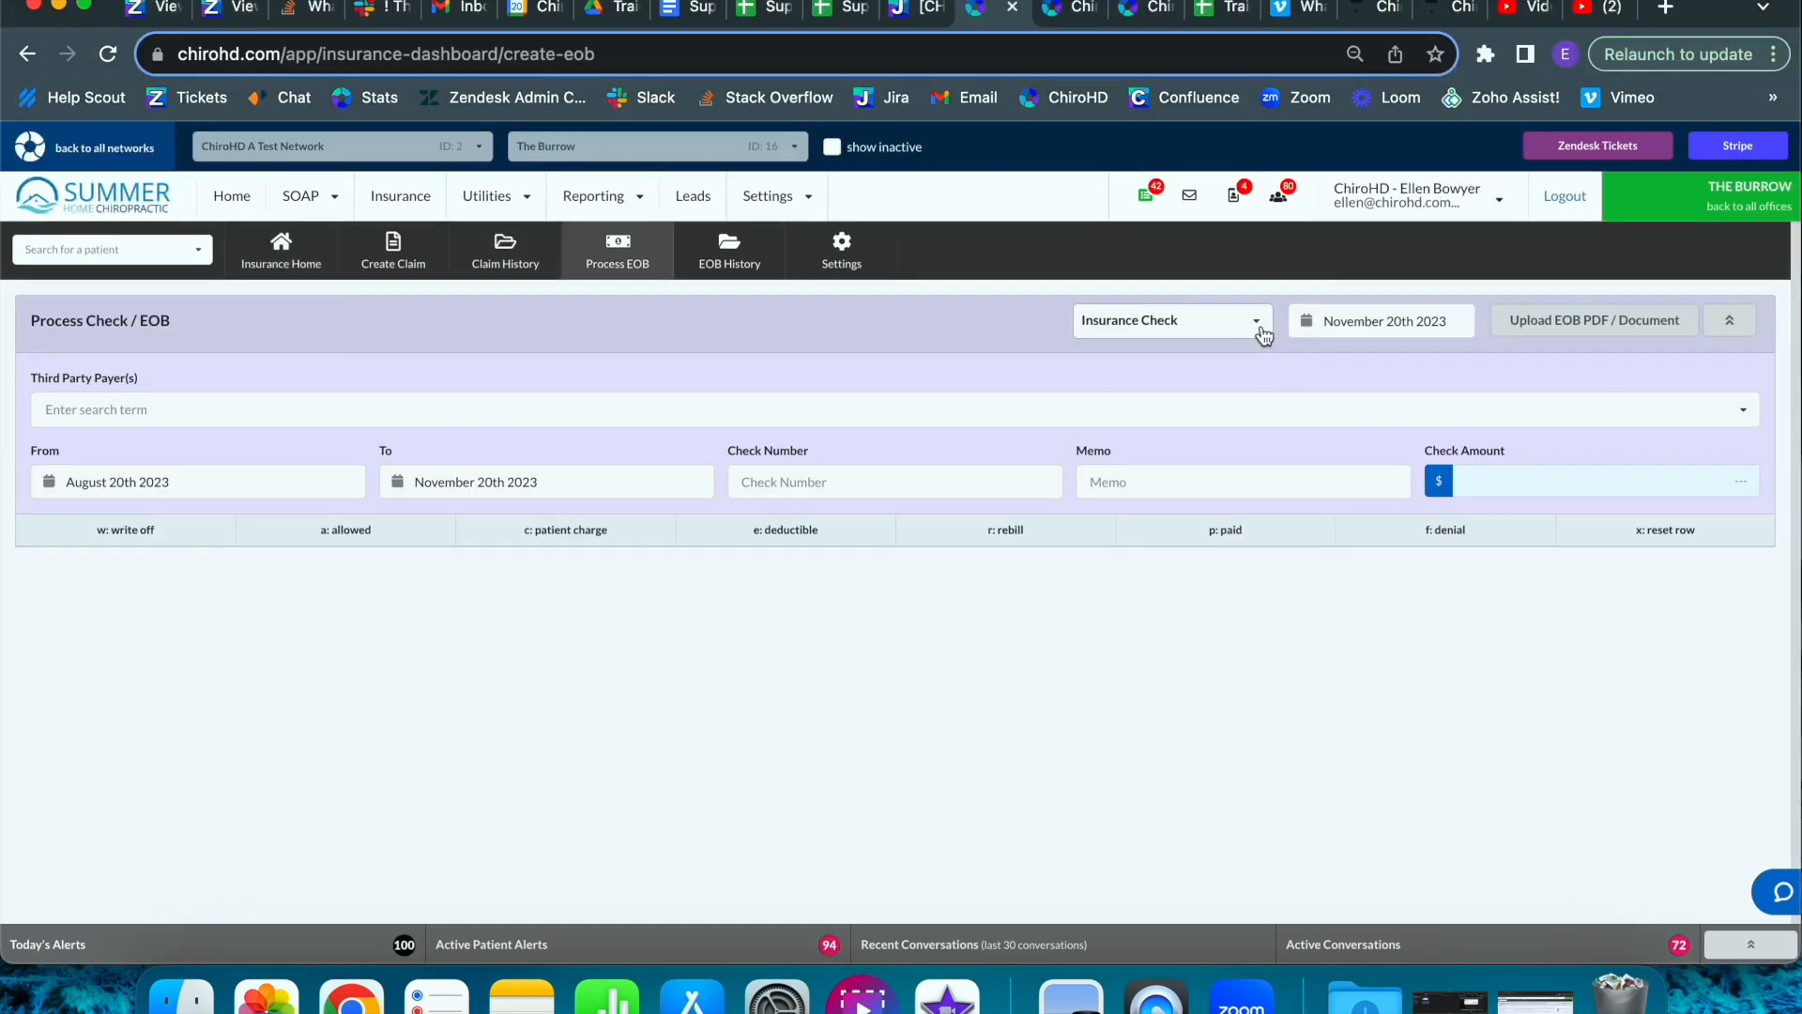
Review the available check types and the check date calendar without changing either
left_click(1262, 330)
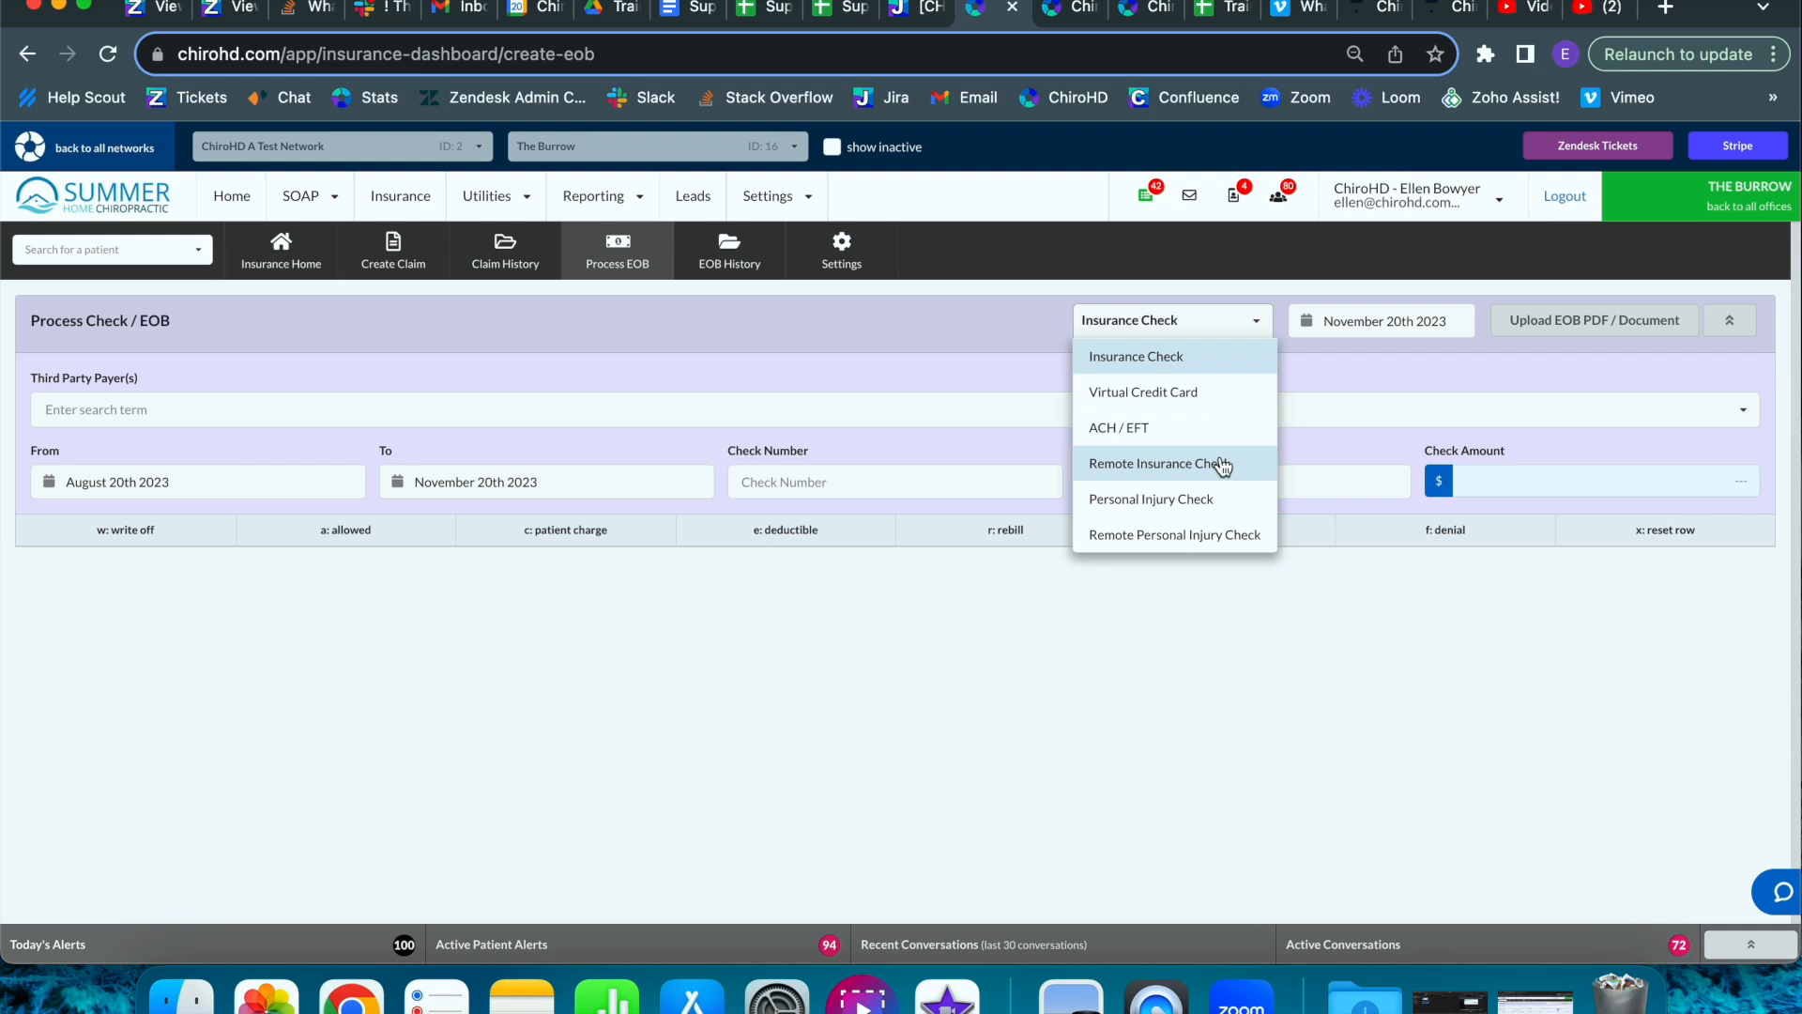
key("super+l")
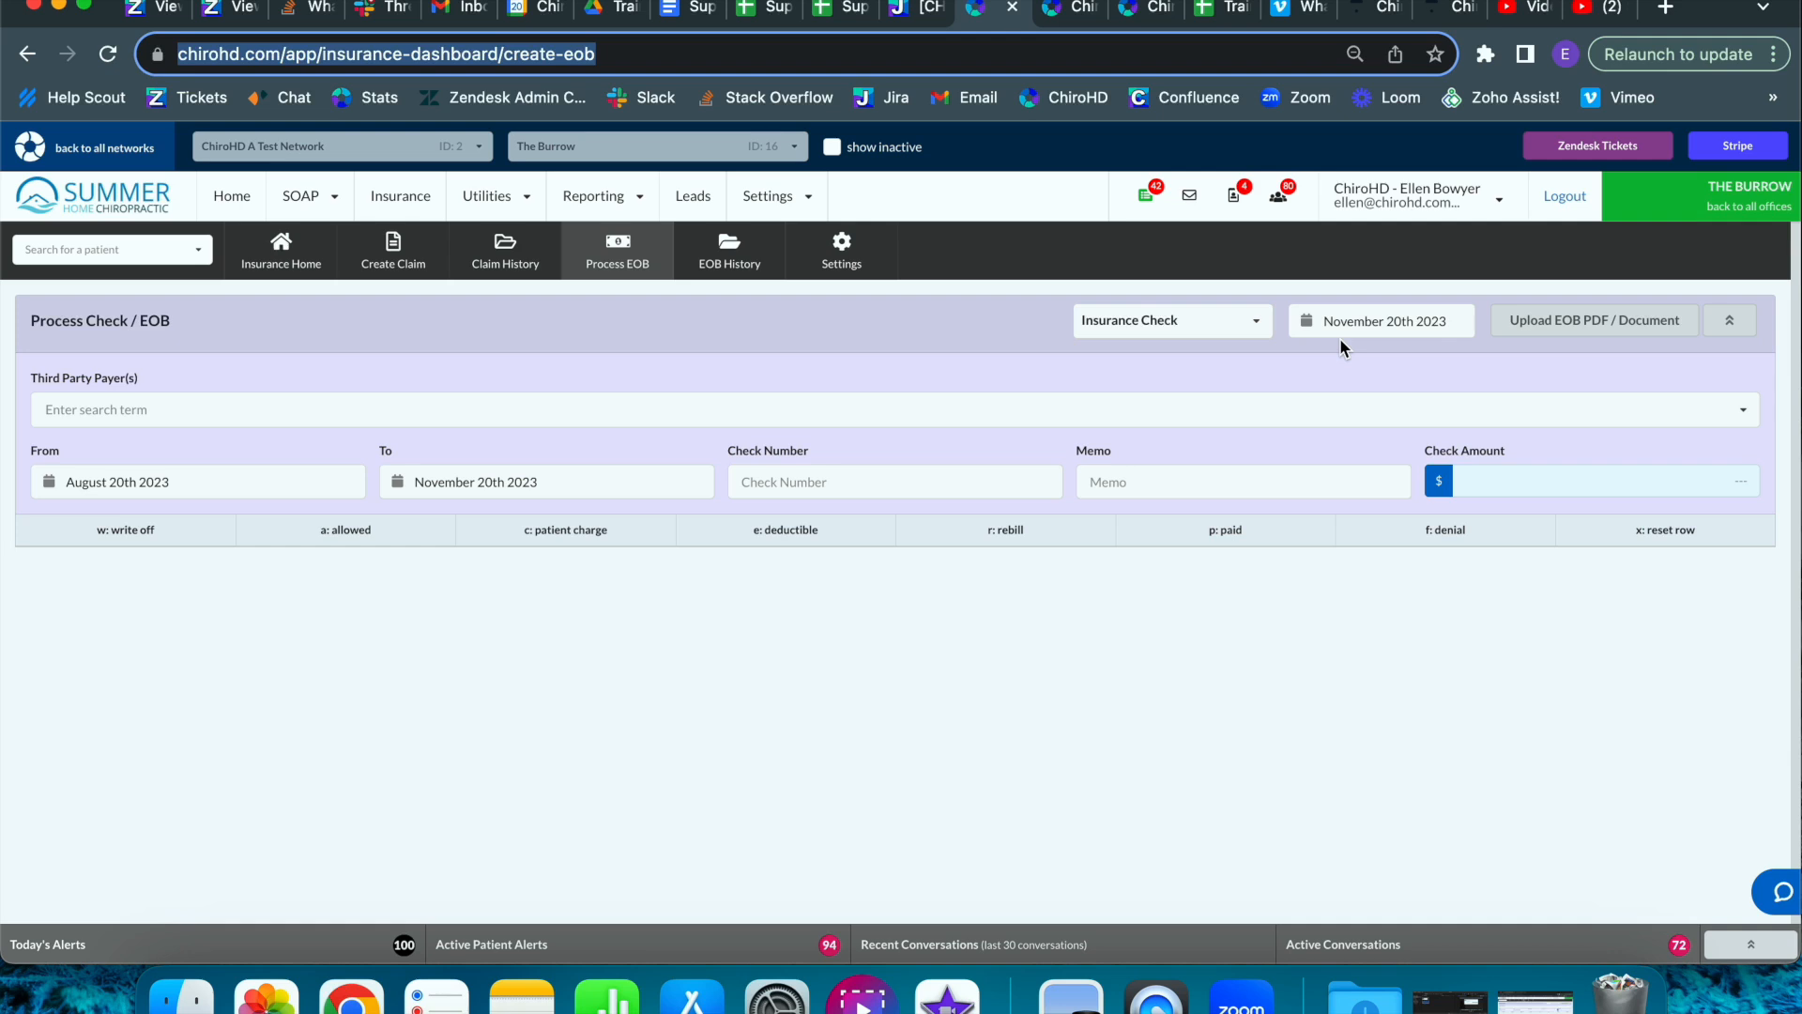
left_click(1377, 322)
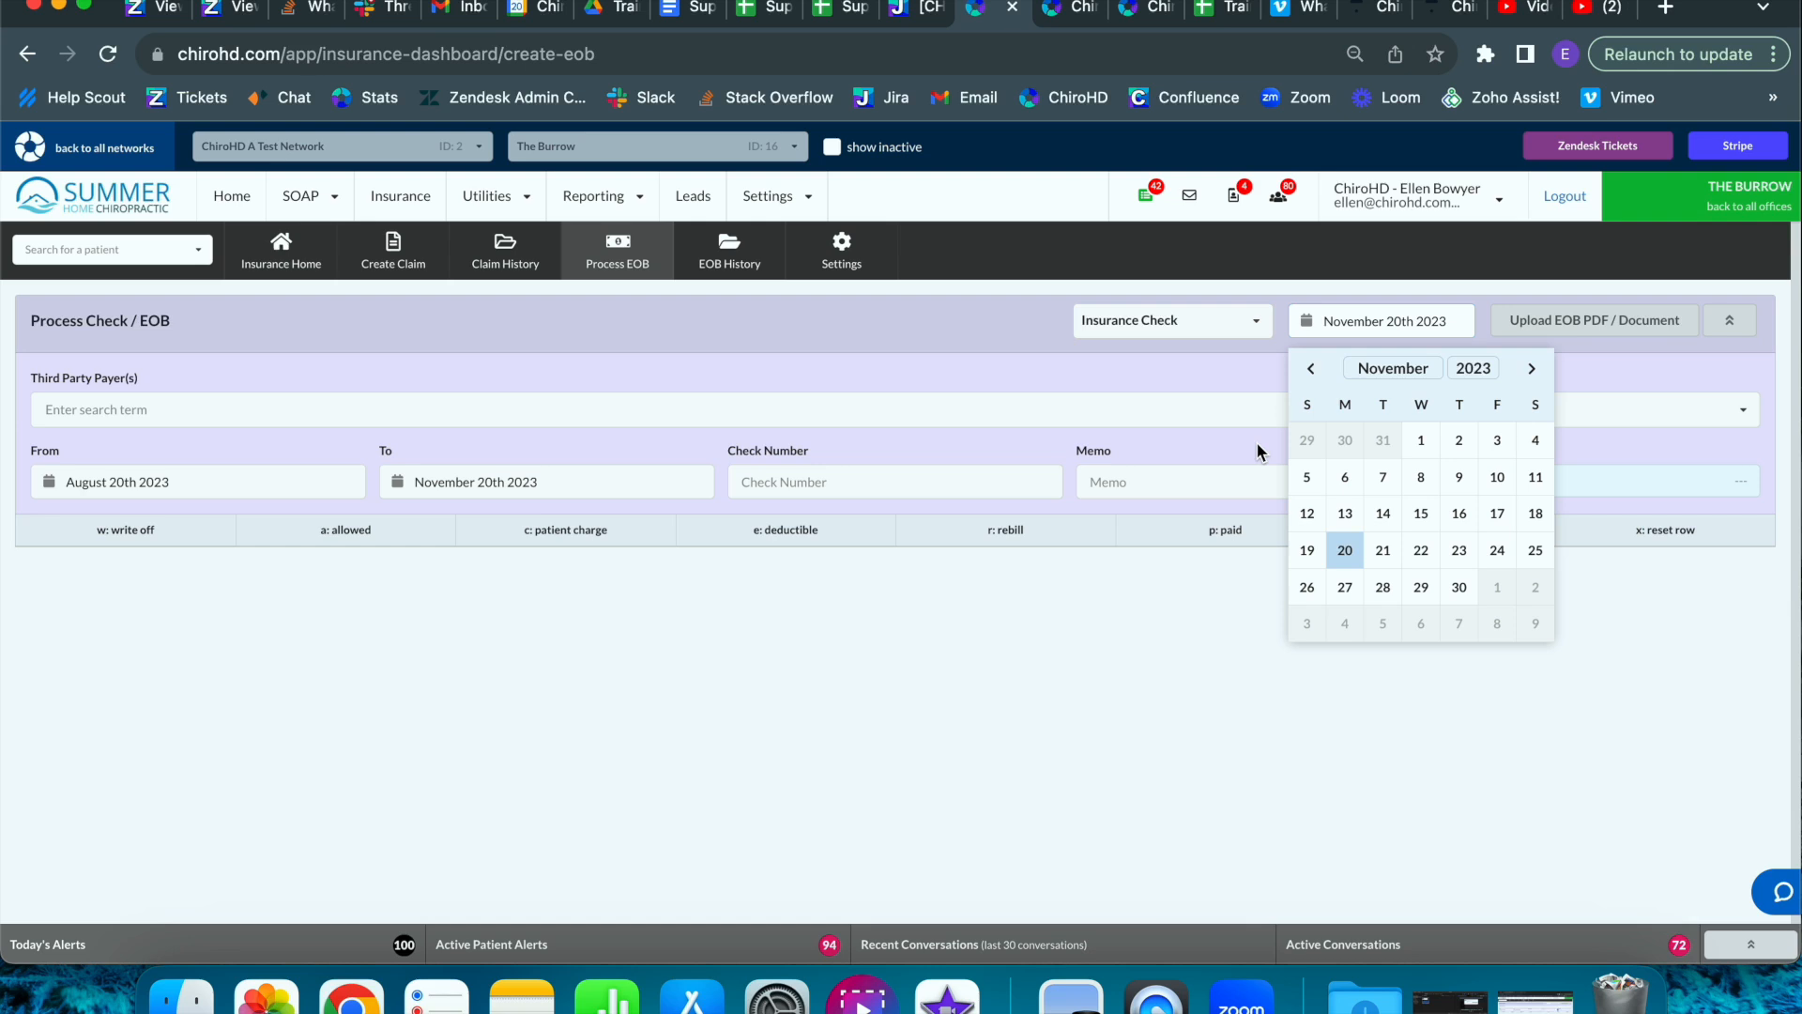
left_click(1151, 376)
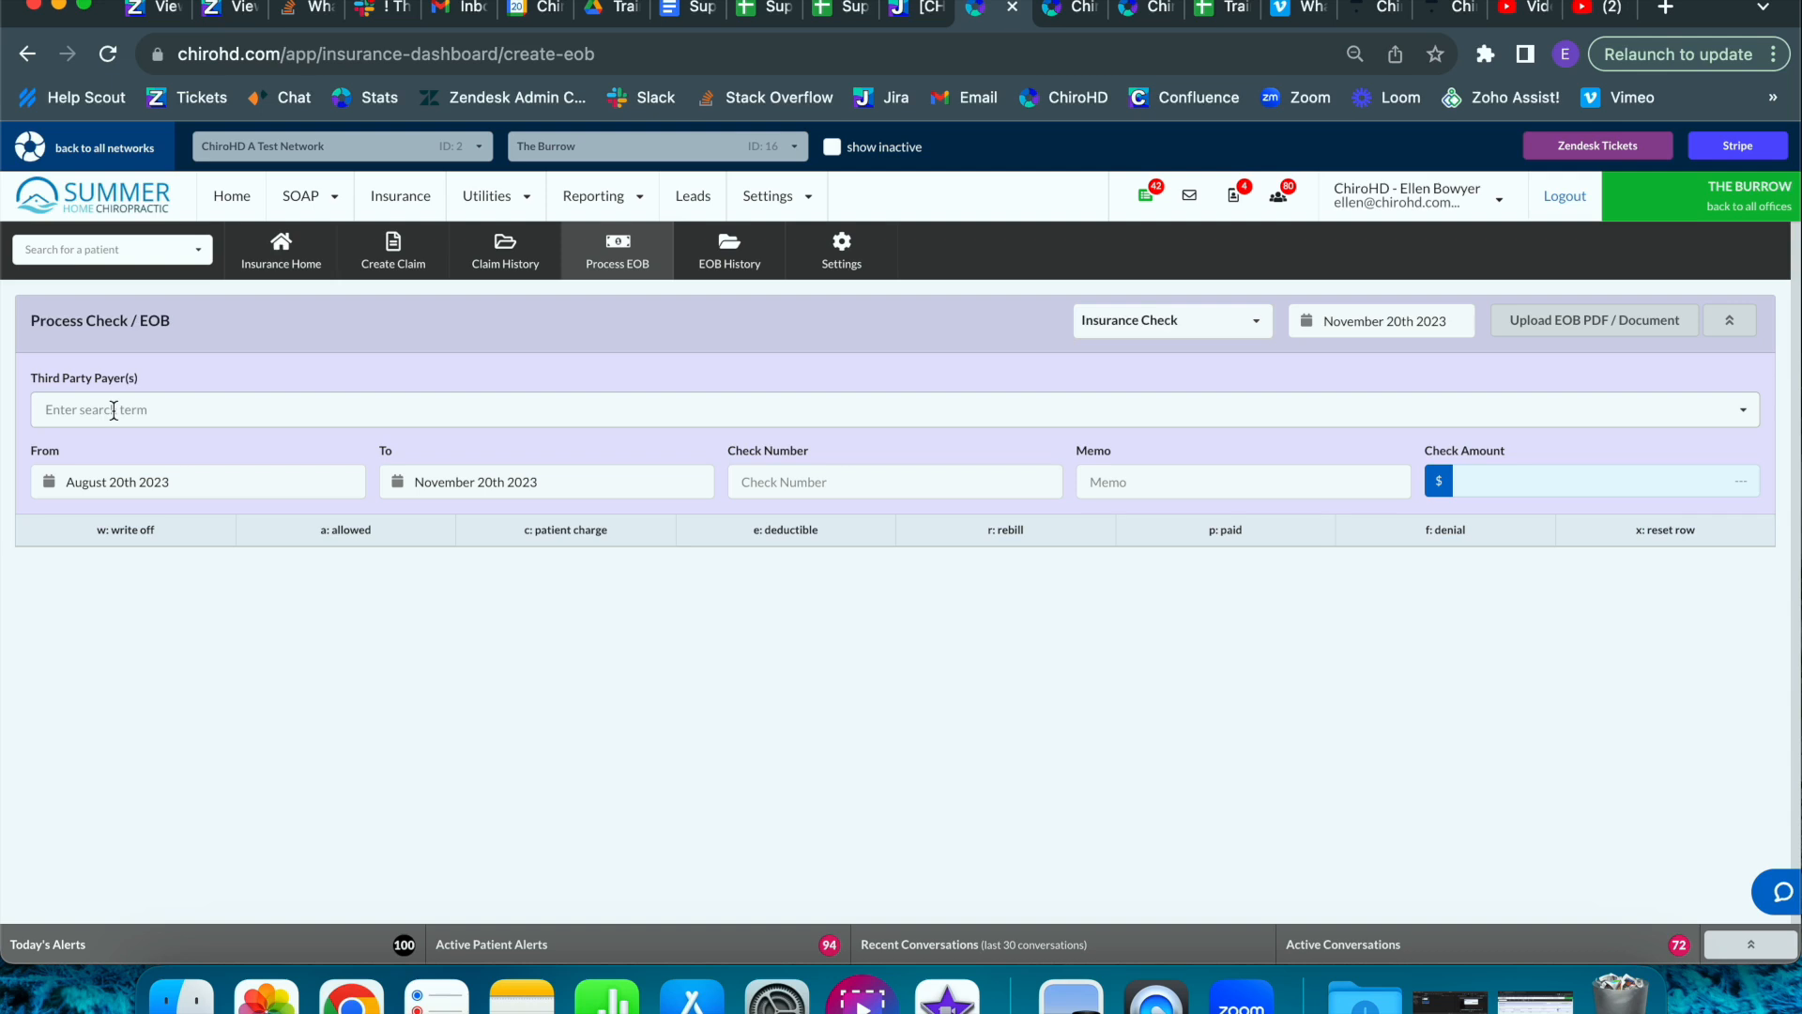
Search the third party payers for "blu" and select all matches
left_click(219, 417)
type("blu")
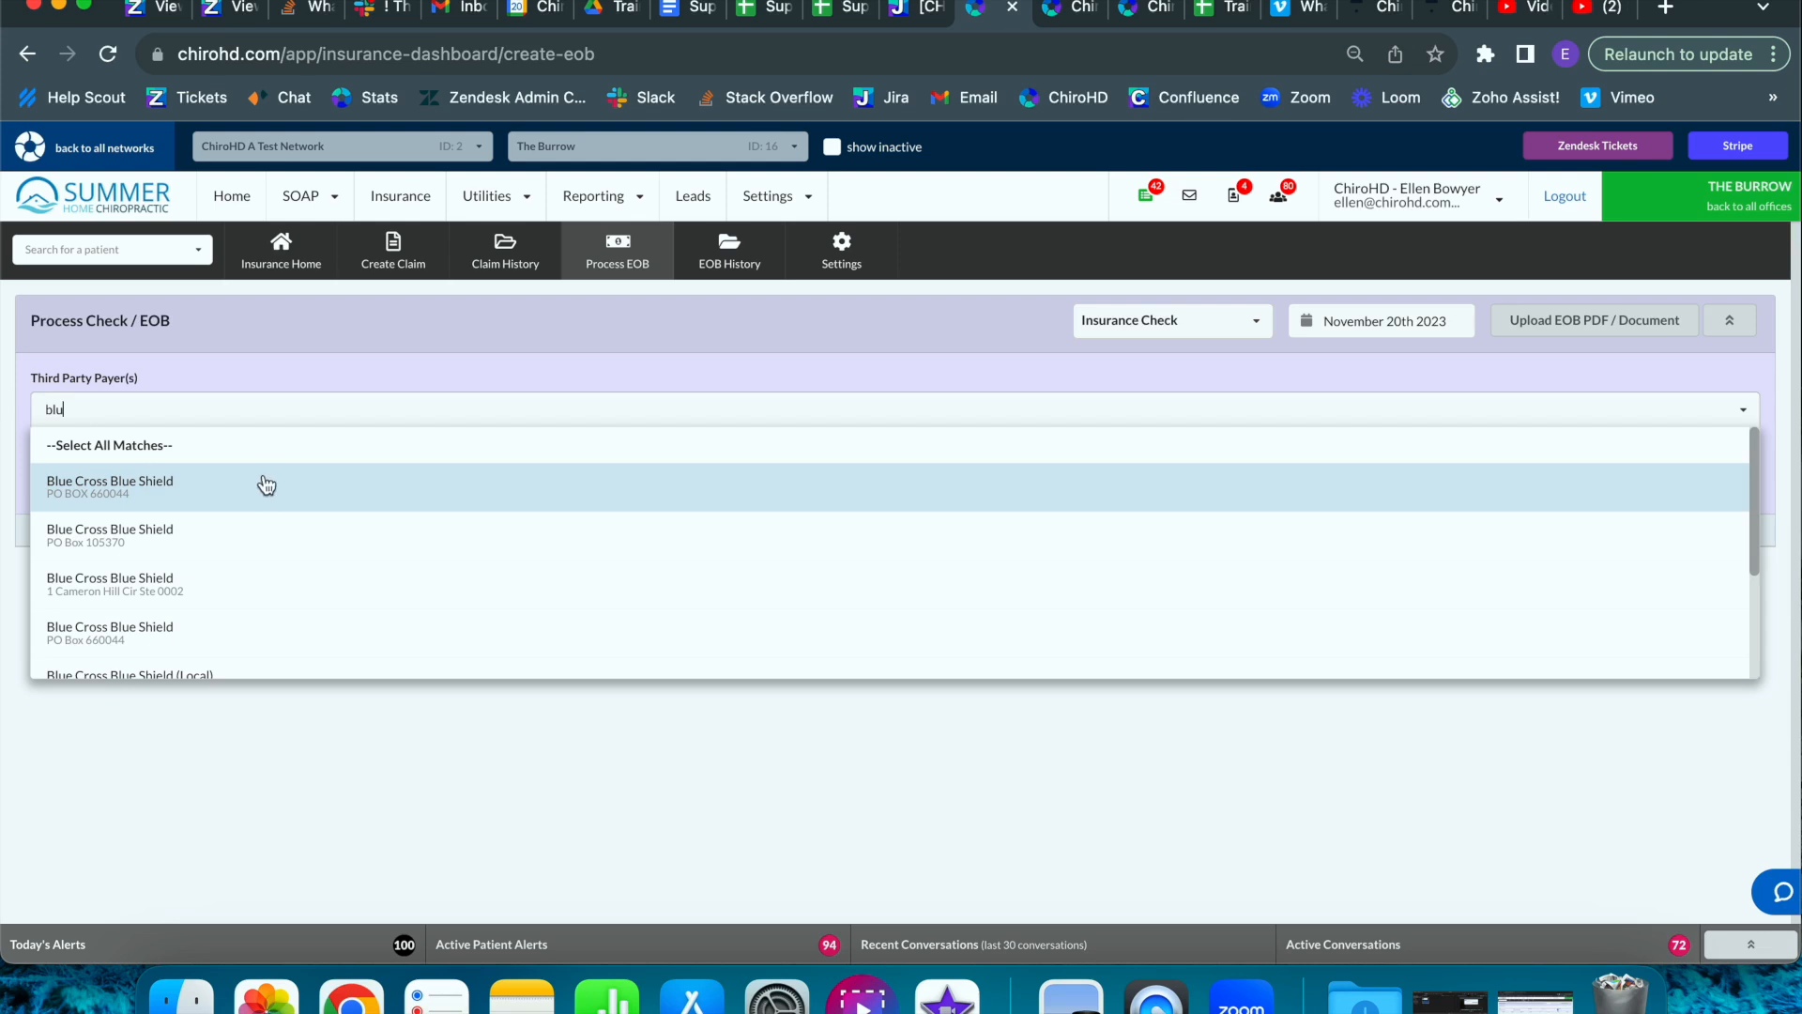
left_click(178, 450)
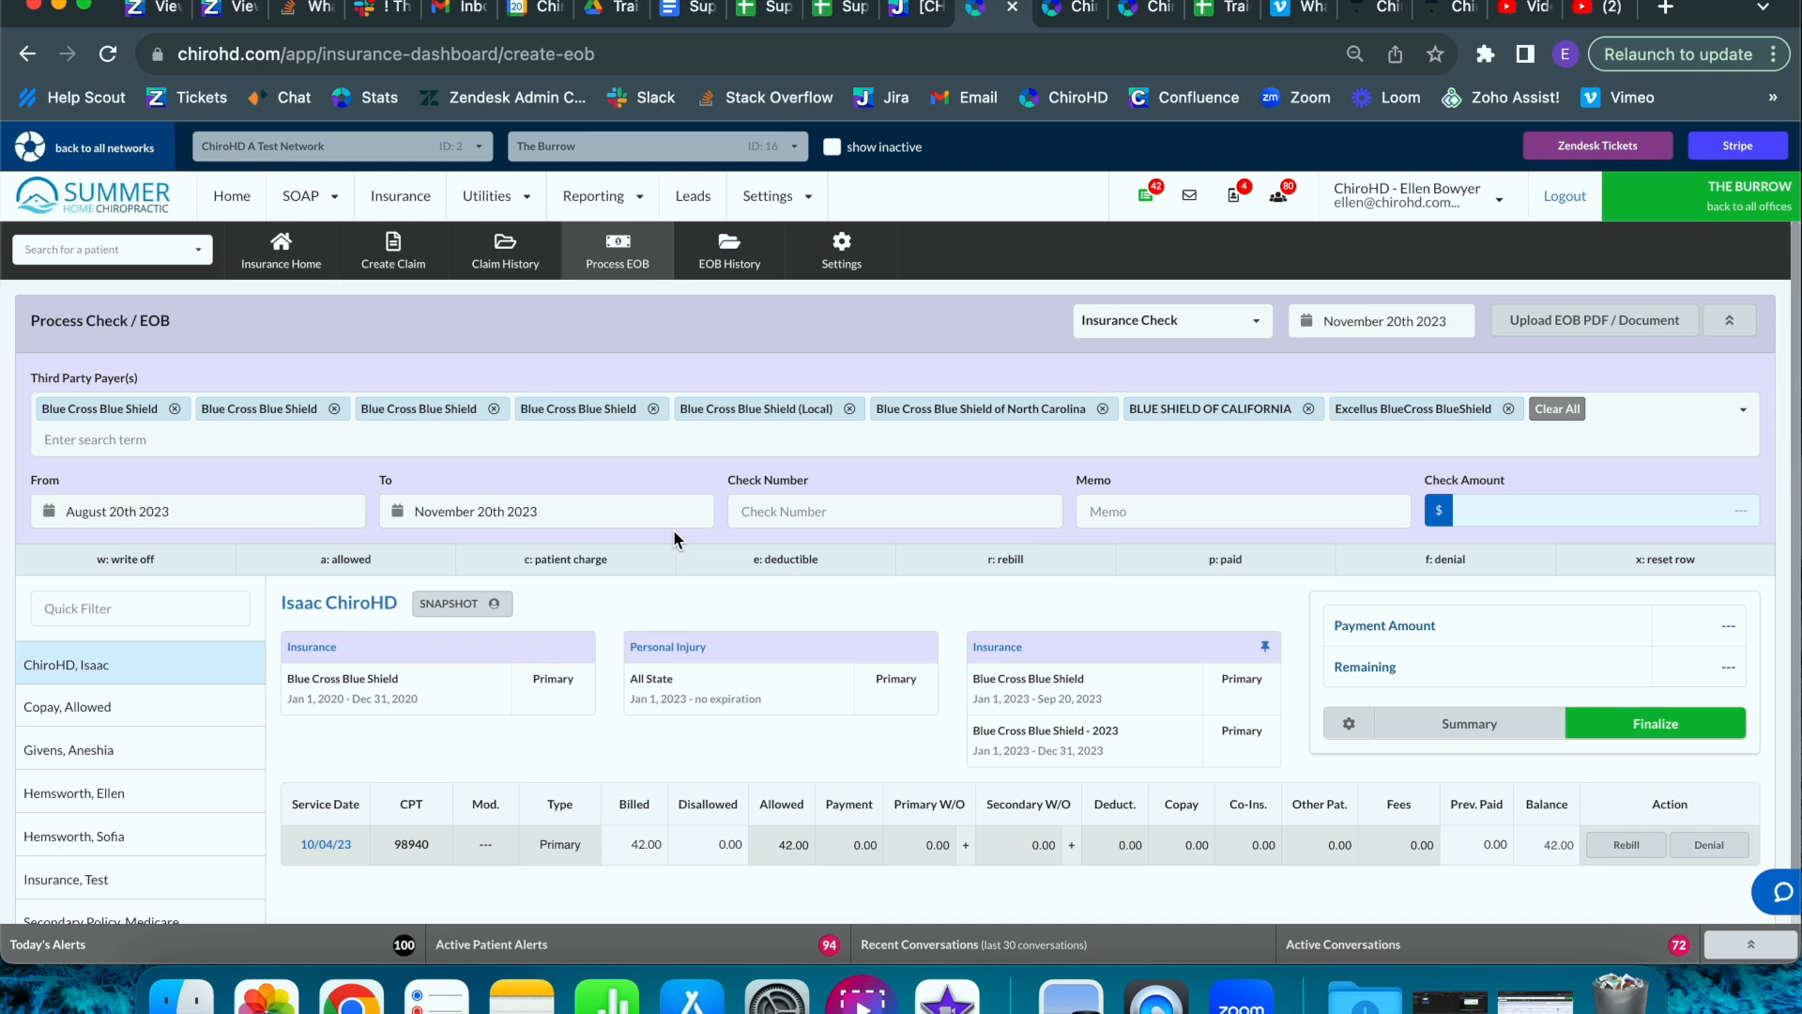
Set the check amount to 700.00
scroll(673, 530, "down", 1)
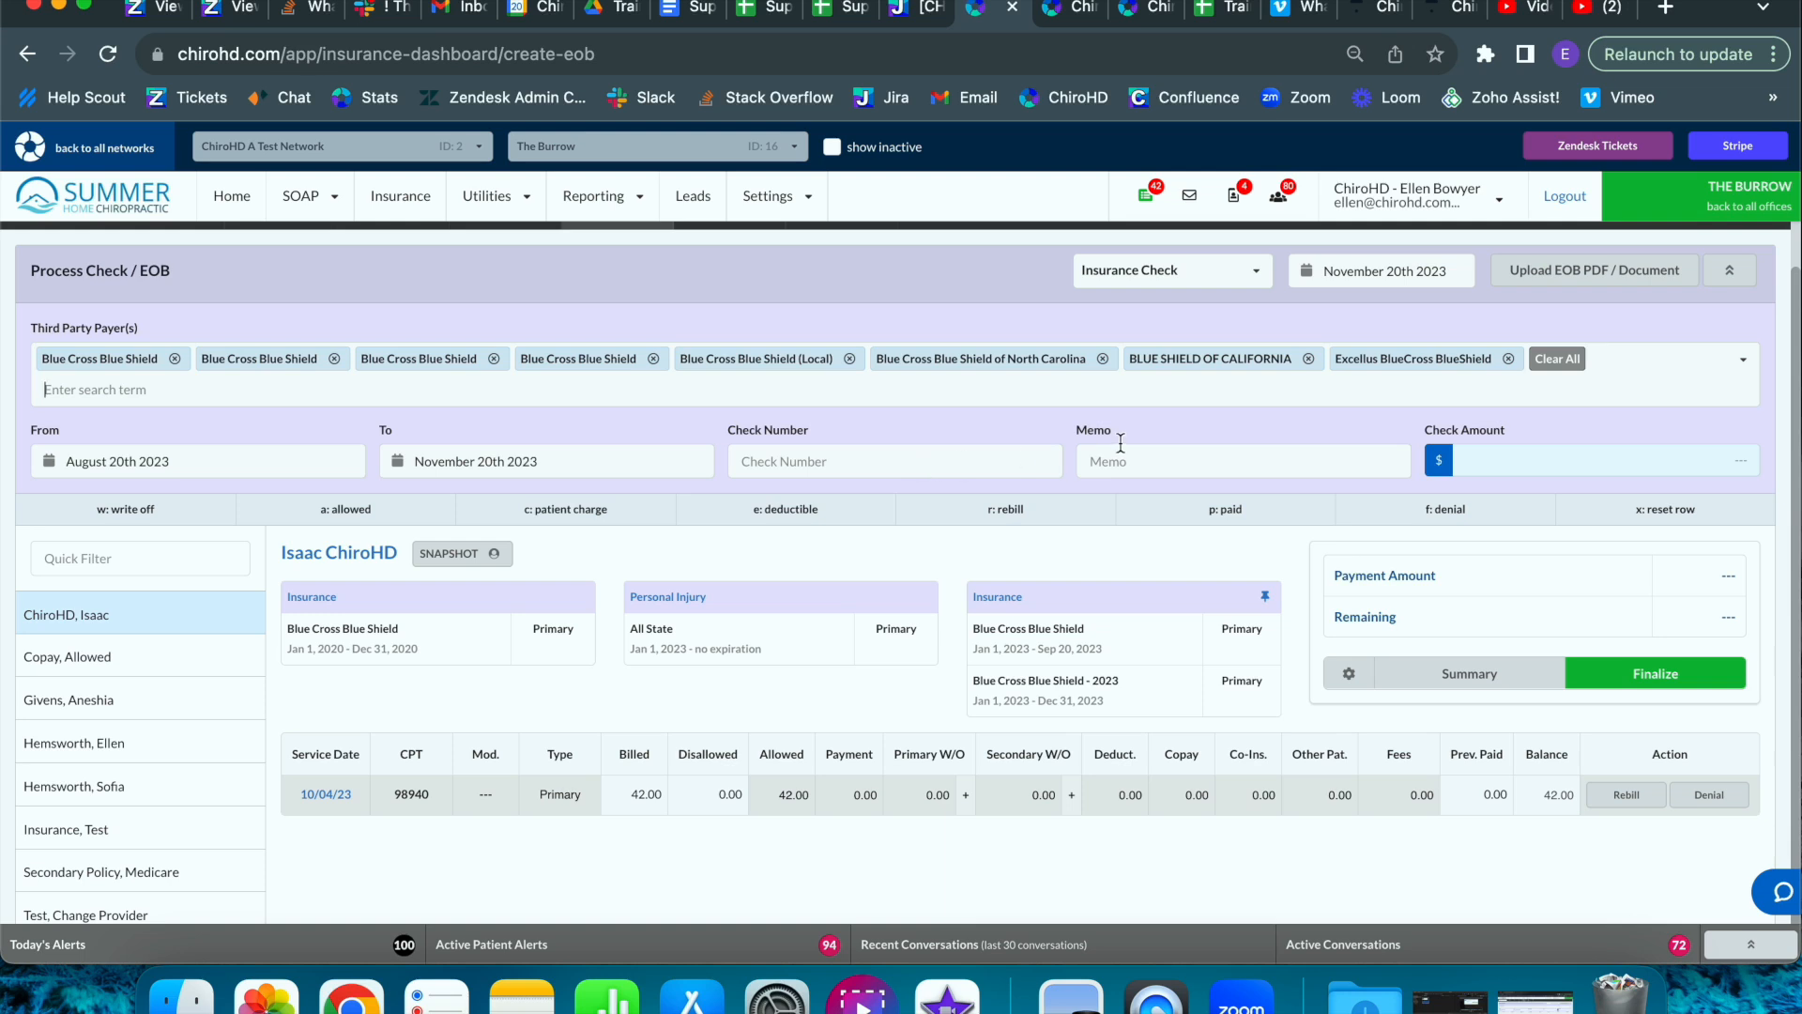
left_click(1614, 467)
type("700.00")
left_click(1627, 537)
Try a 25.00 payment with the balance written off on the 10/04/23 CPT 98940 line, and reset the row
left_click(854, 793)
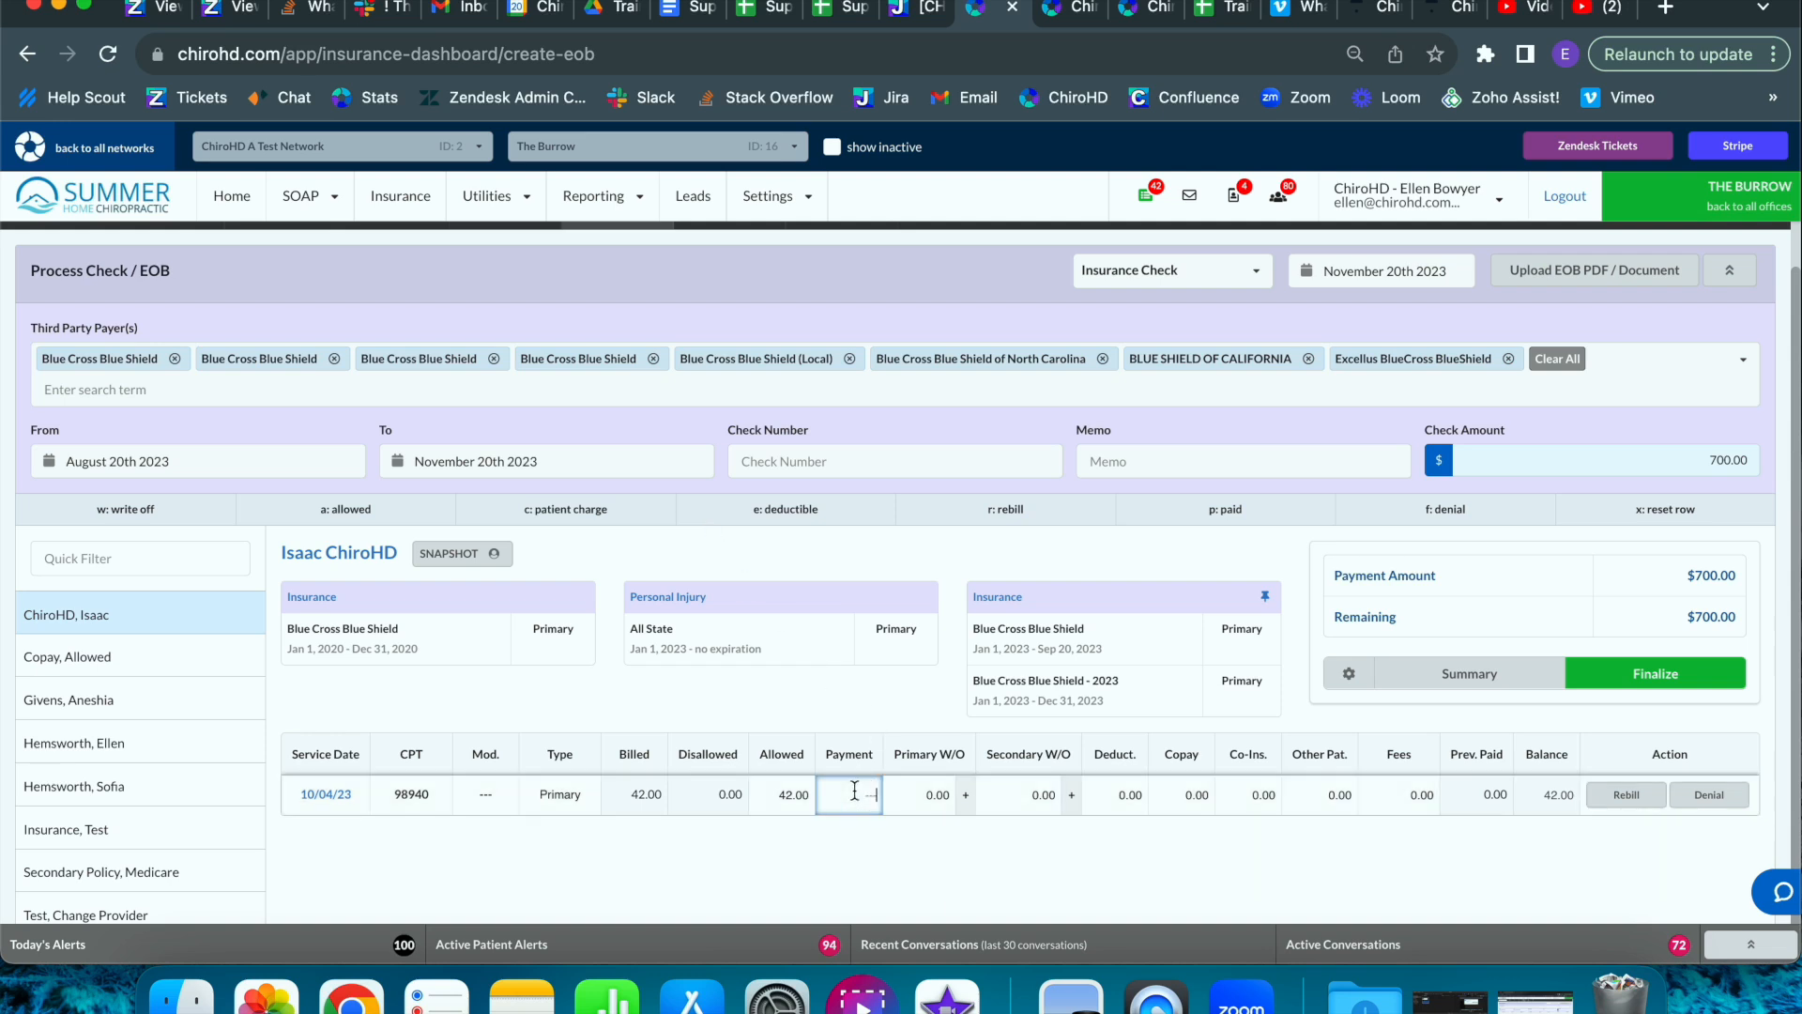
type("25.00")
key("w")
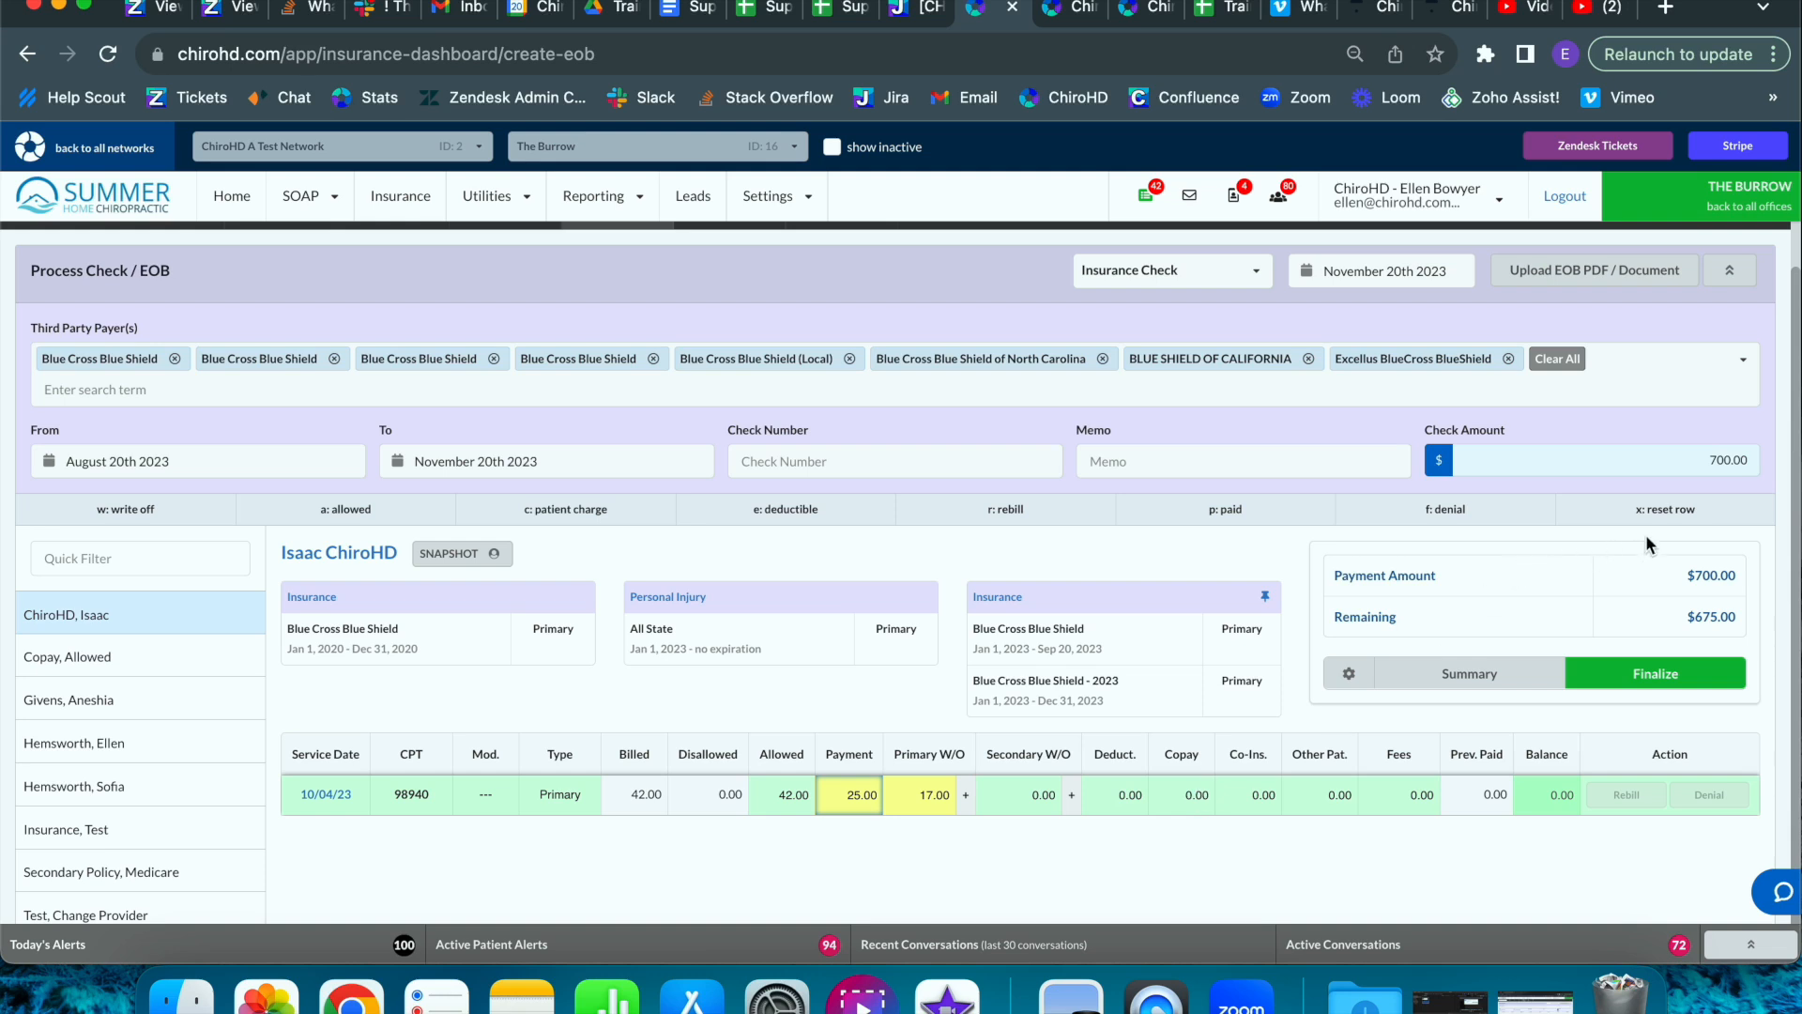
left_click(779, 806)
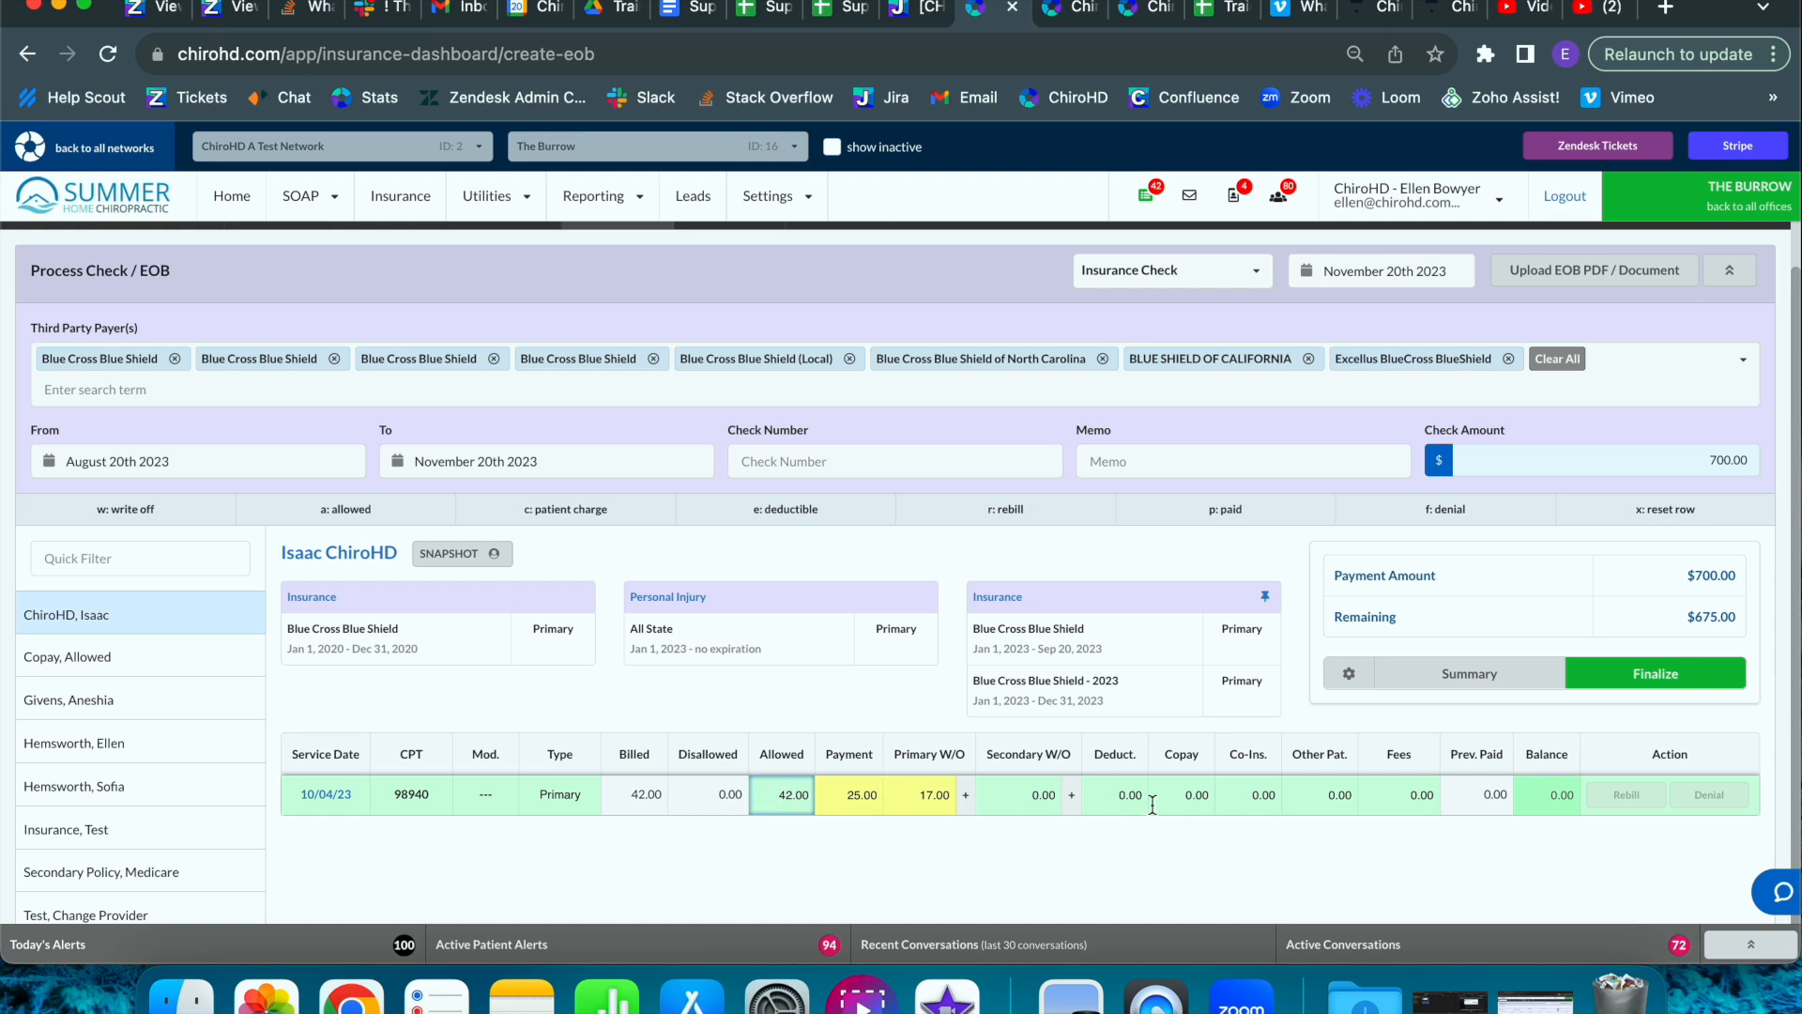
key("x")
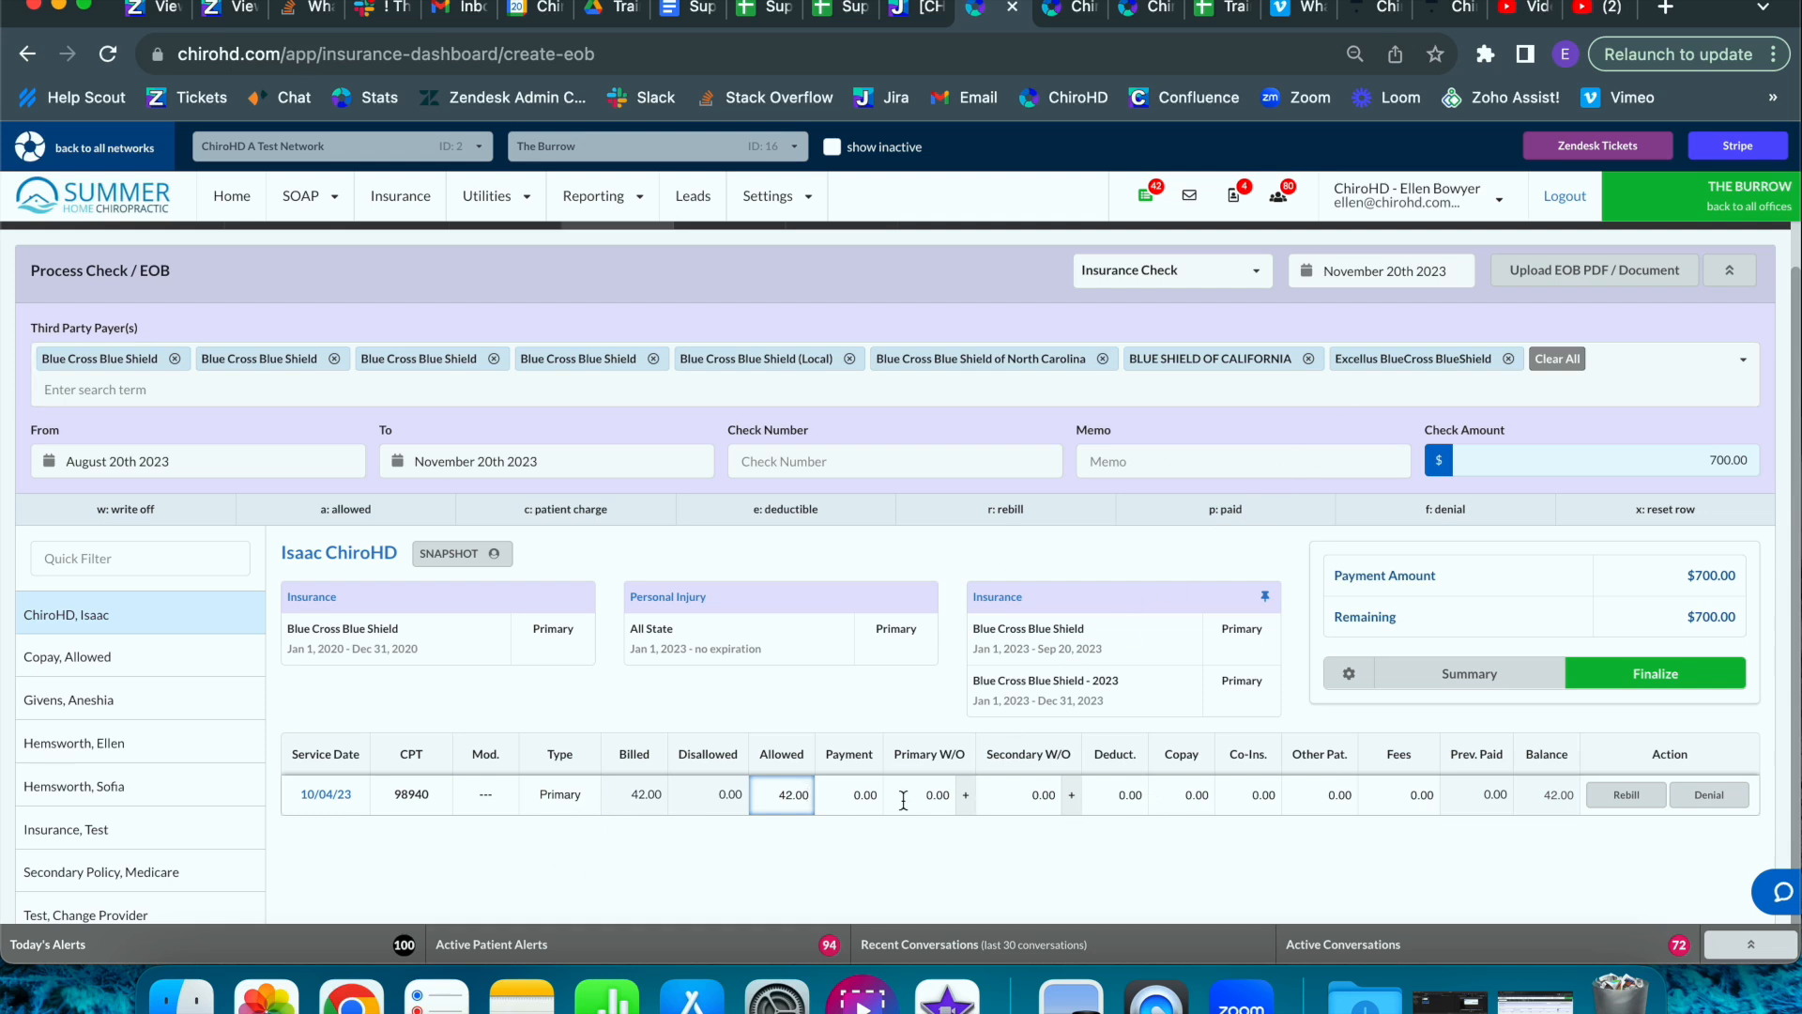
Try marking the 10/04/23 CPT 98940 line as paid in full, and reset the row
left_click(857, 797)
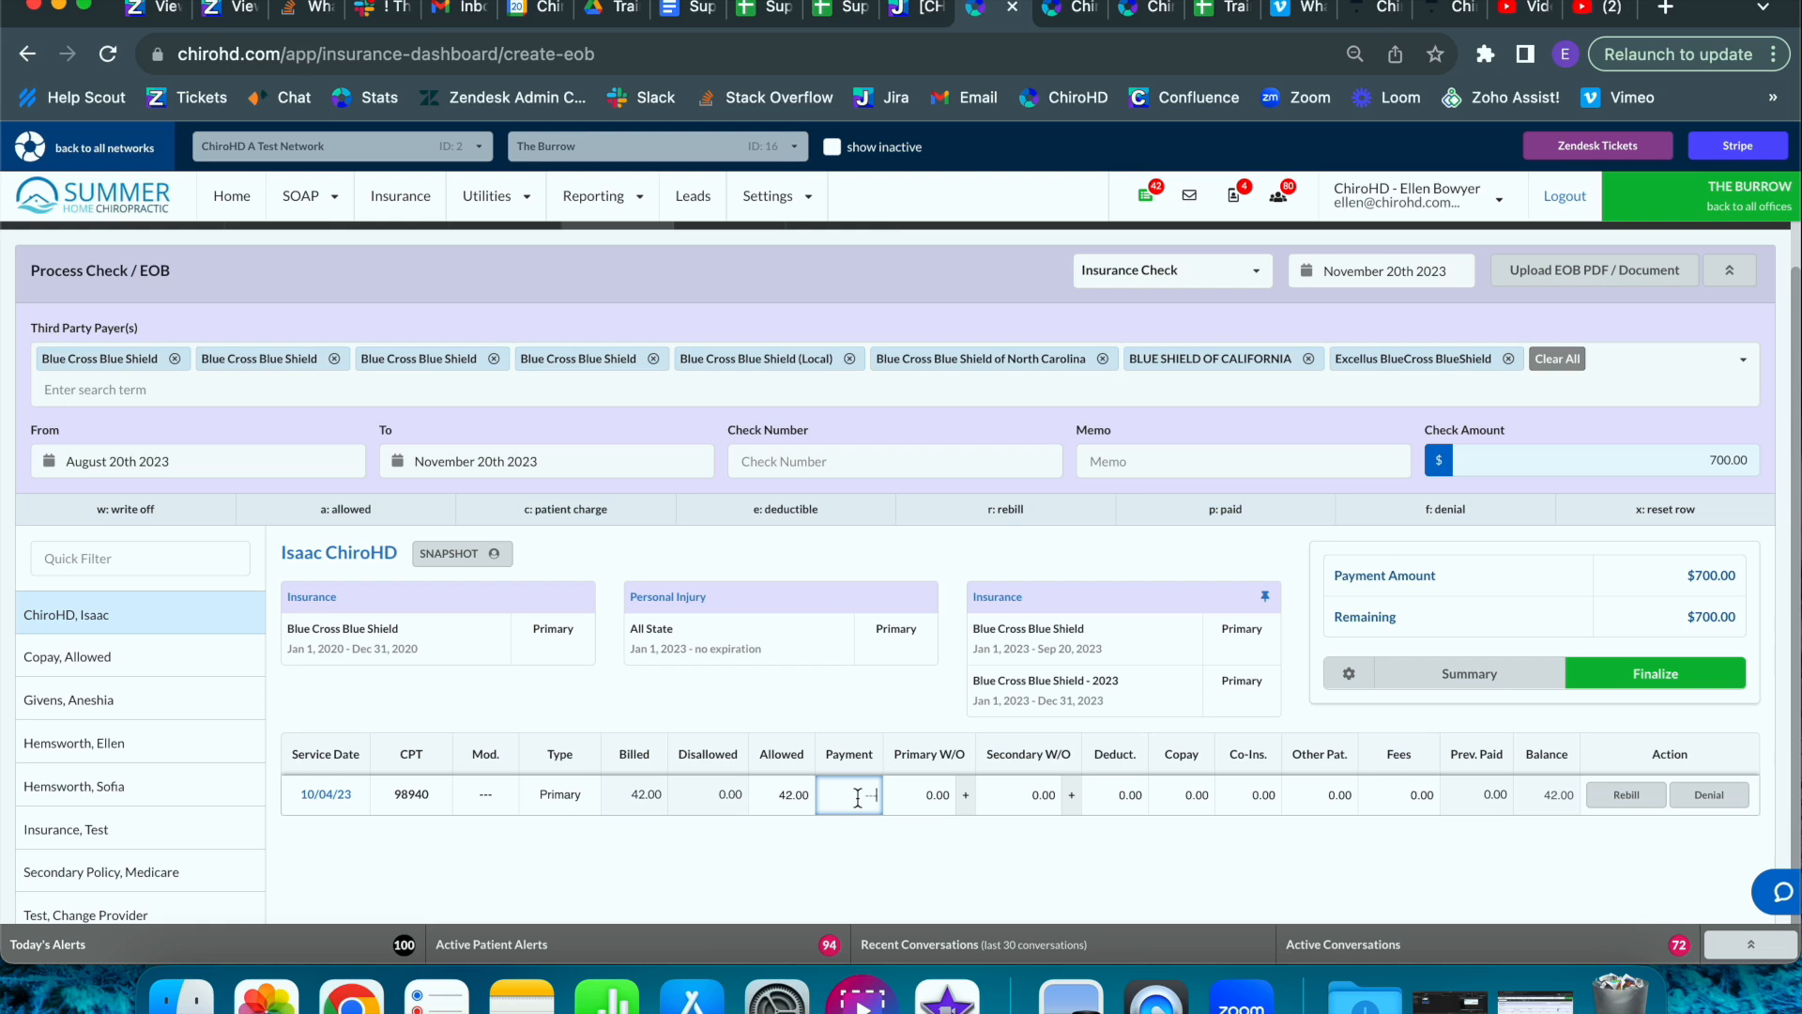
key("p")
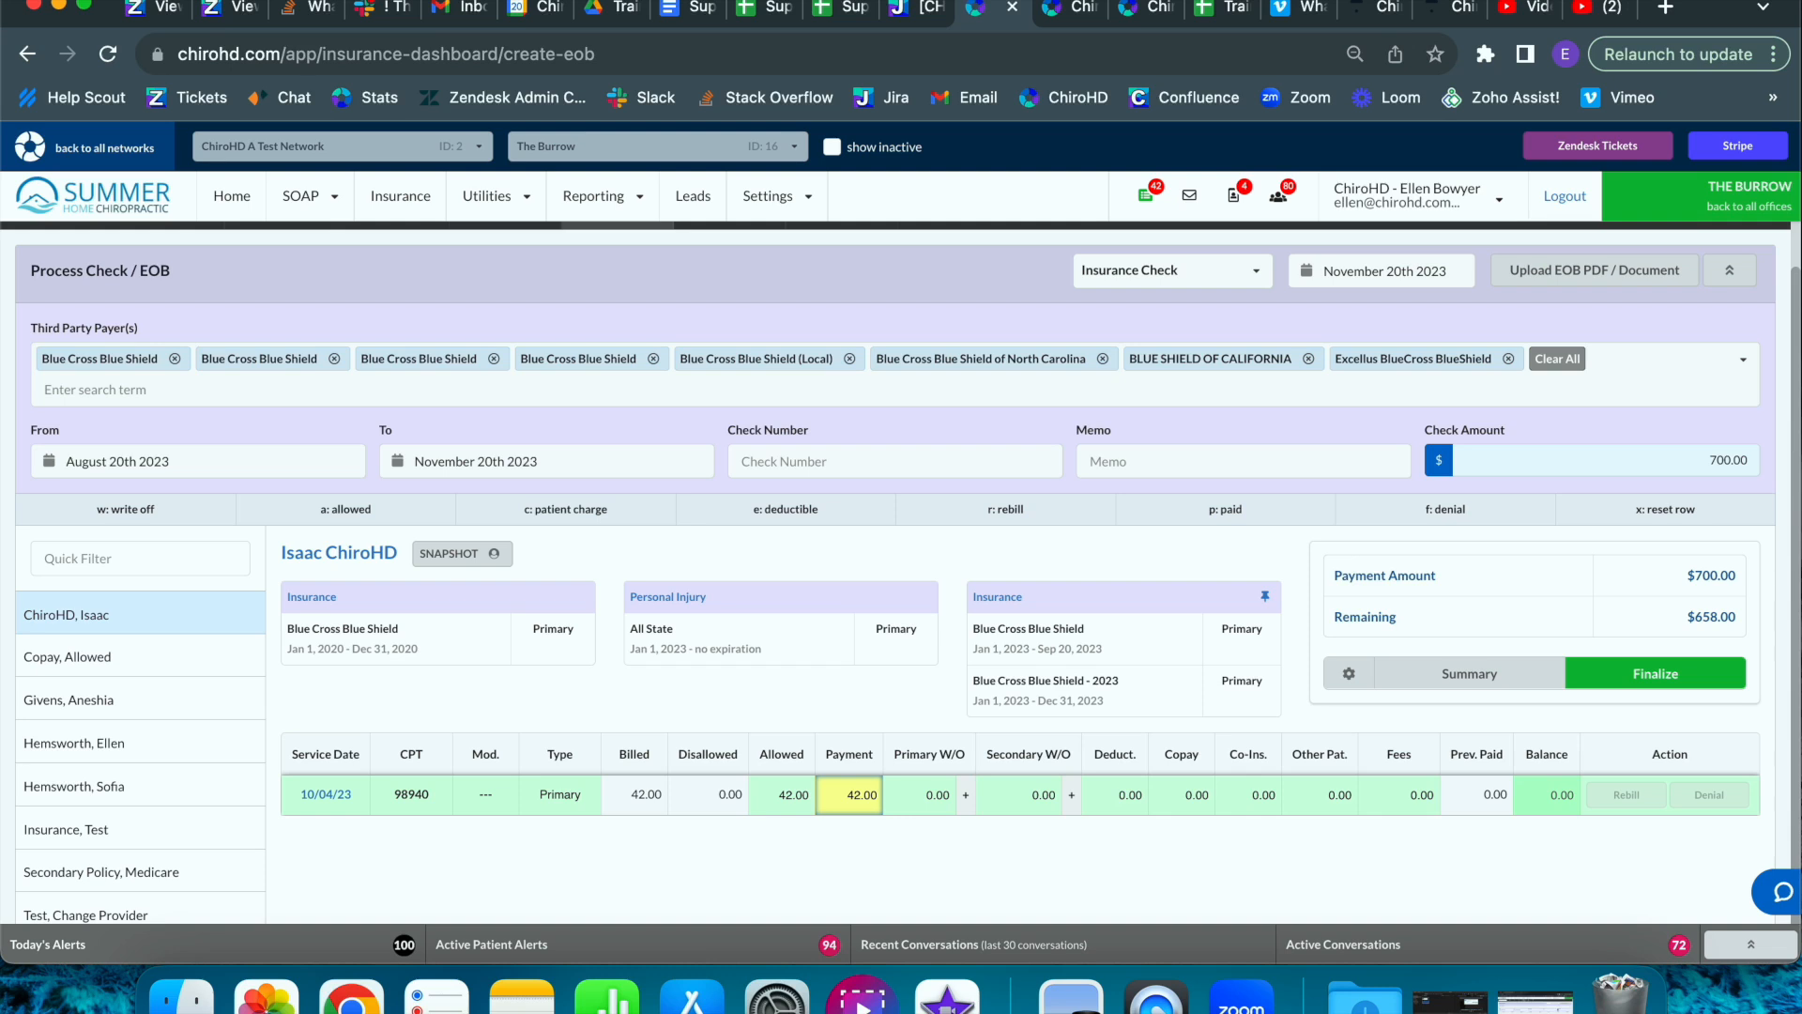
key("x")
Filter the patient list by the fourth patient's first name and look through that patient's policies and service lines
scroll(130, 662, "down", 1)
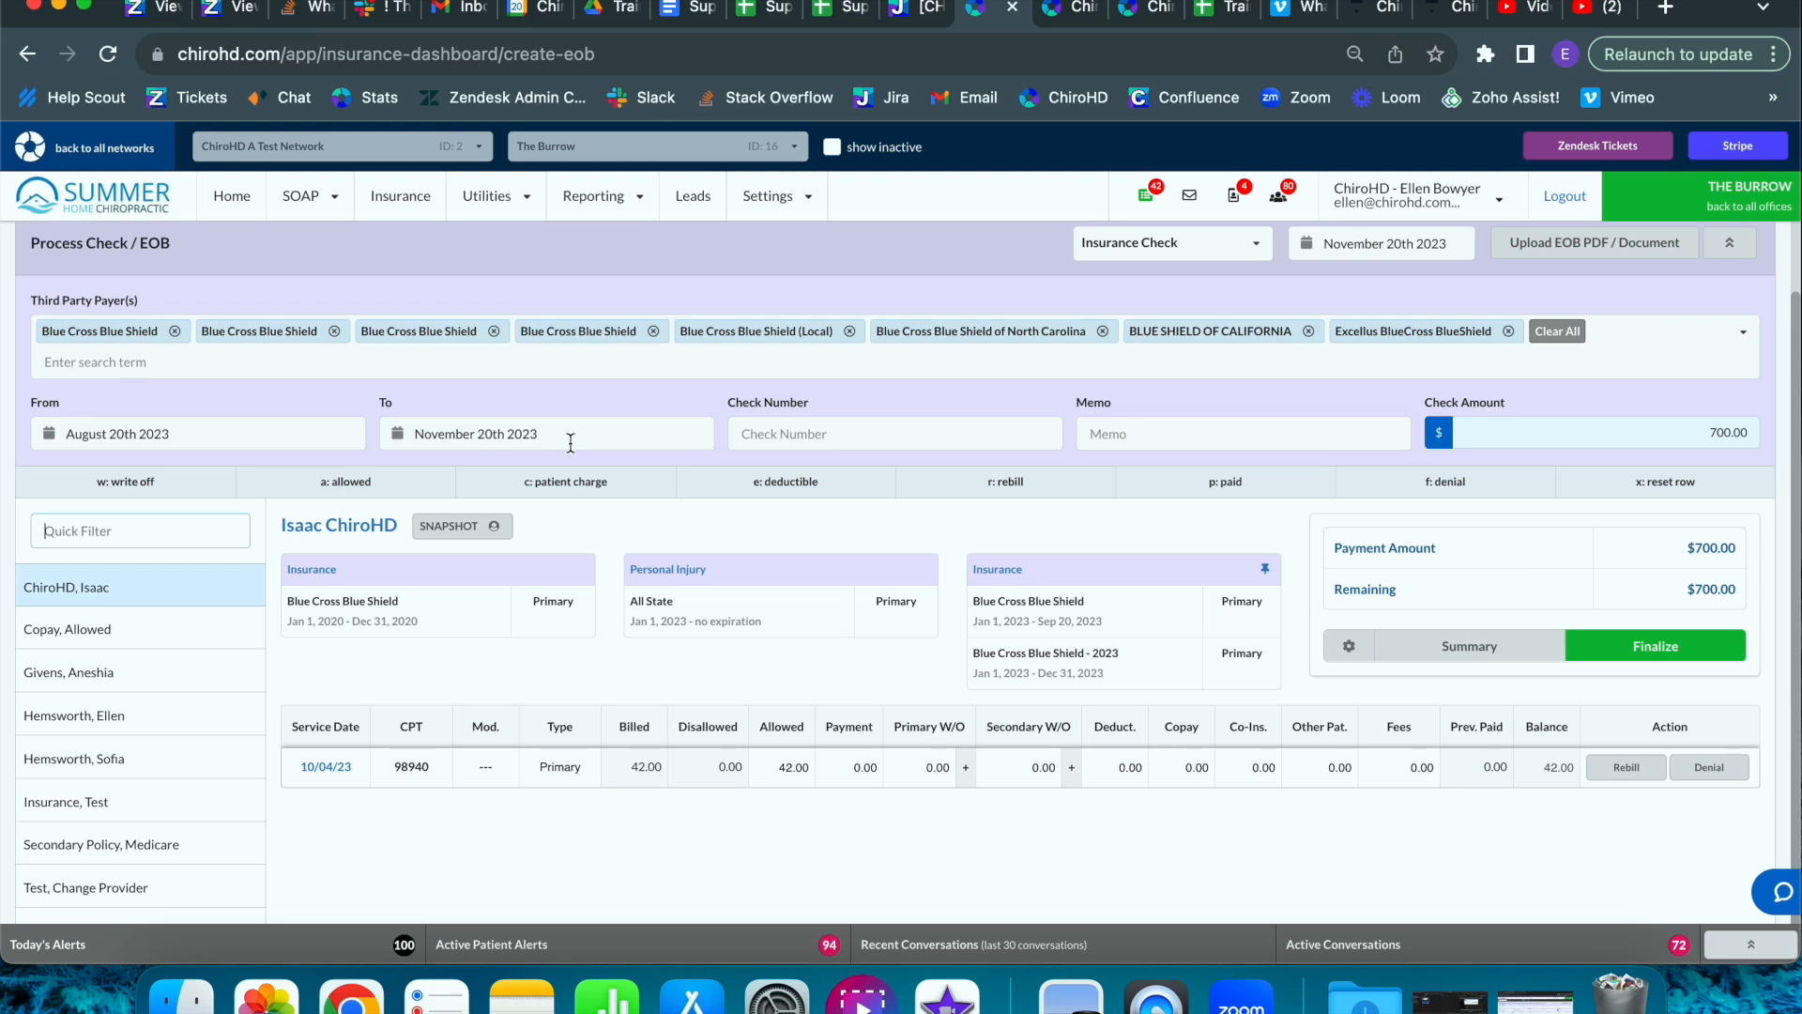
left_click(73, 534)
scroll(74, 540, "up", 1)
type("ellen")
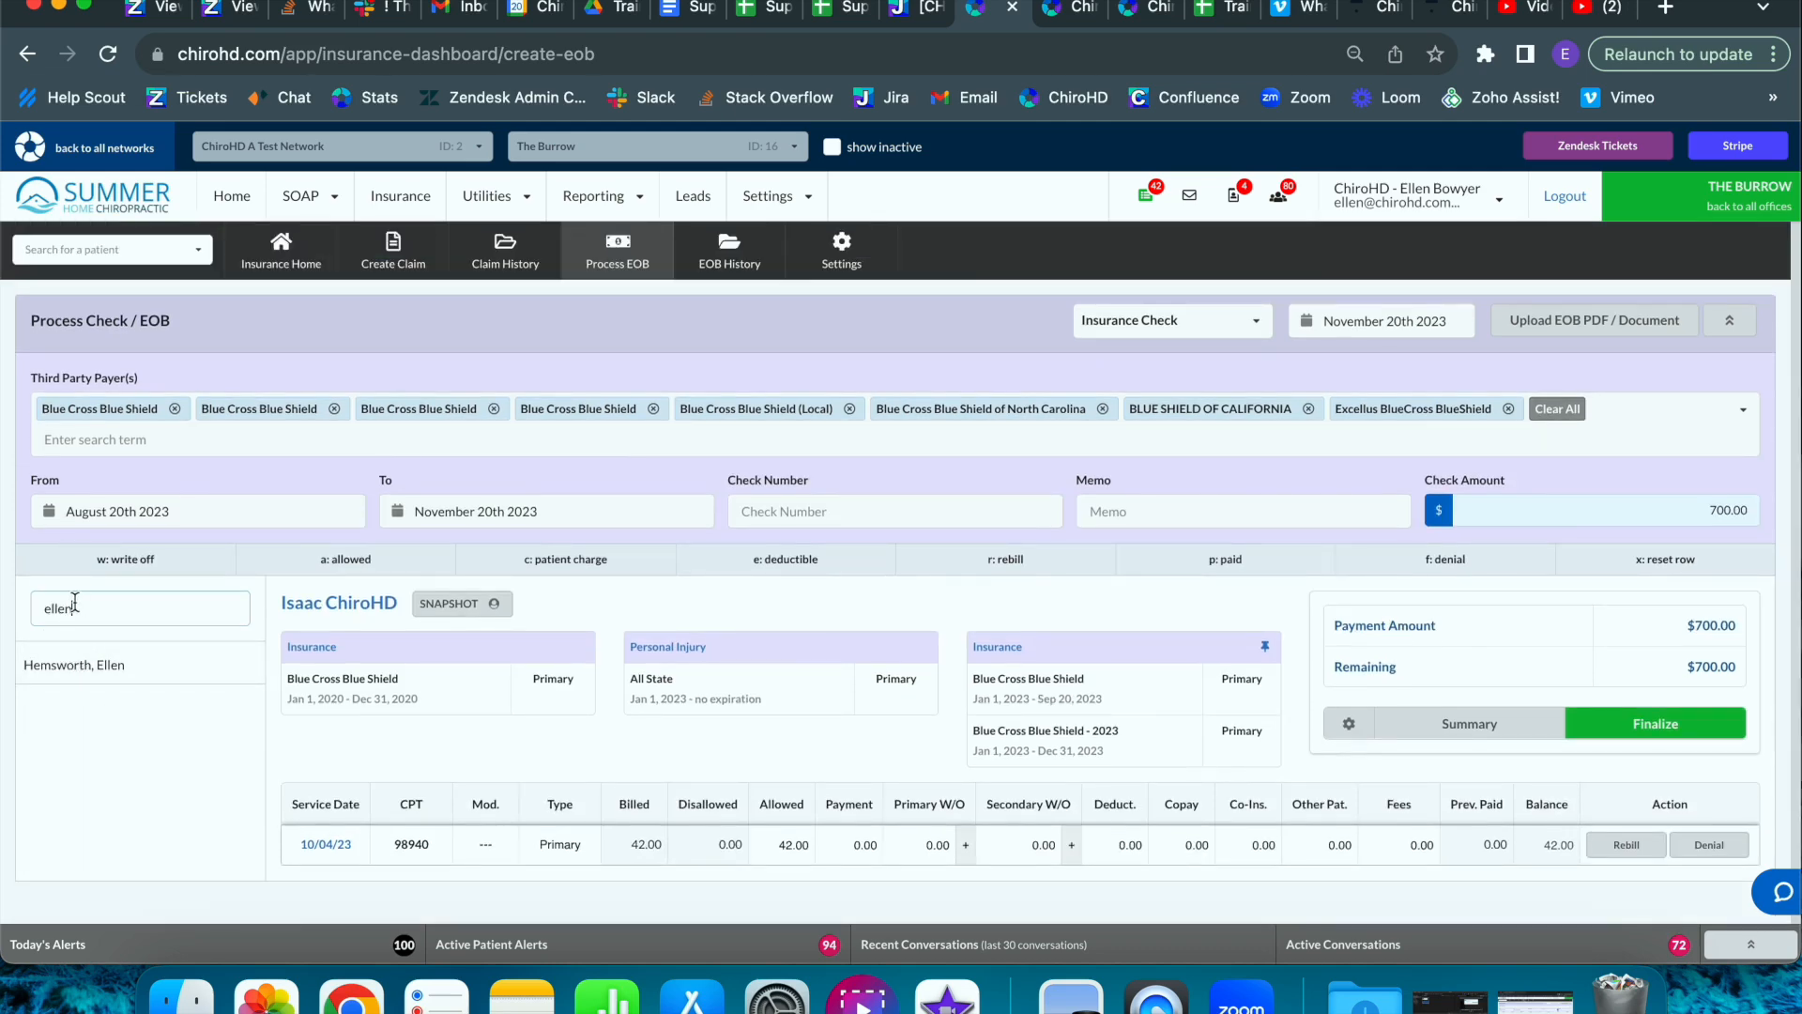
left_click(82, 667)
scroll(442, 689, "down", 5)
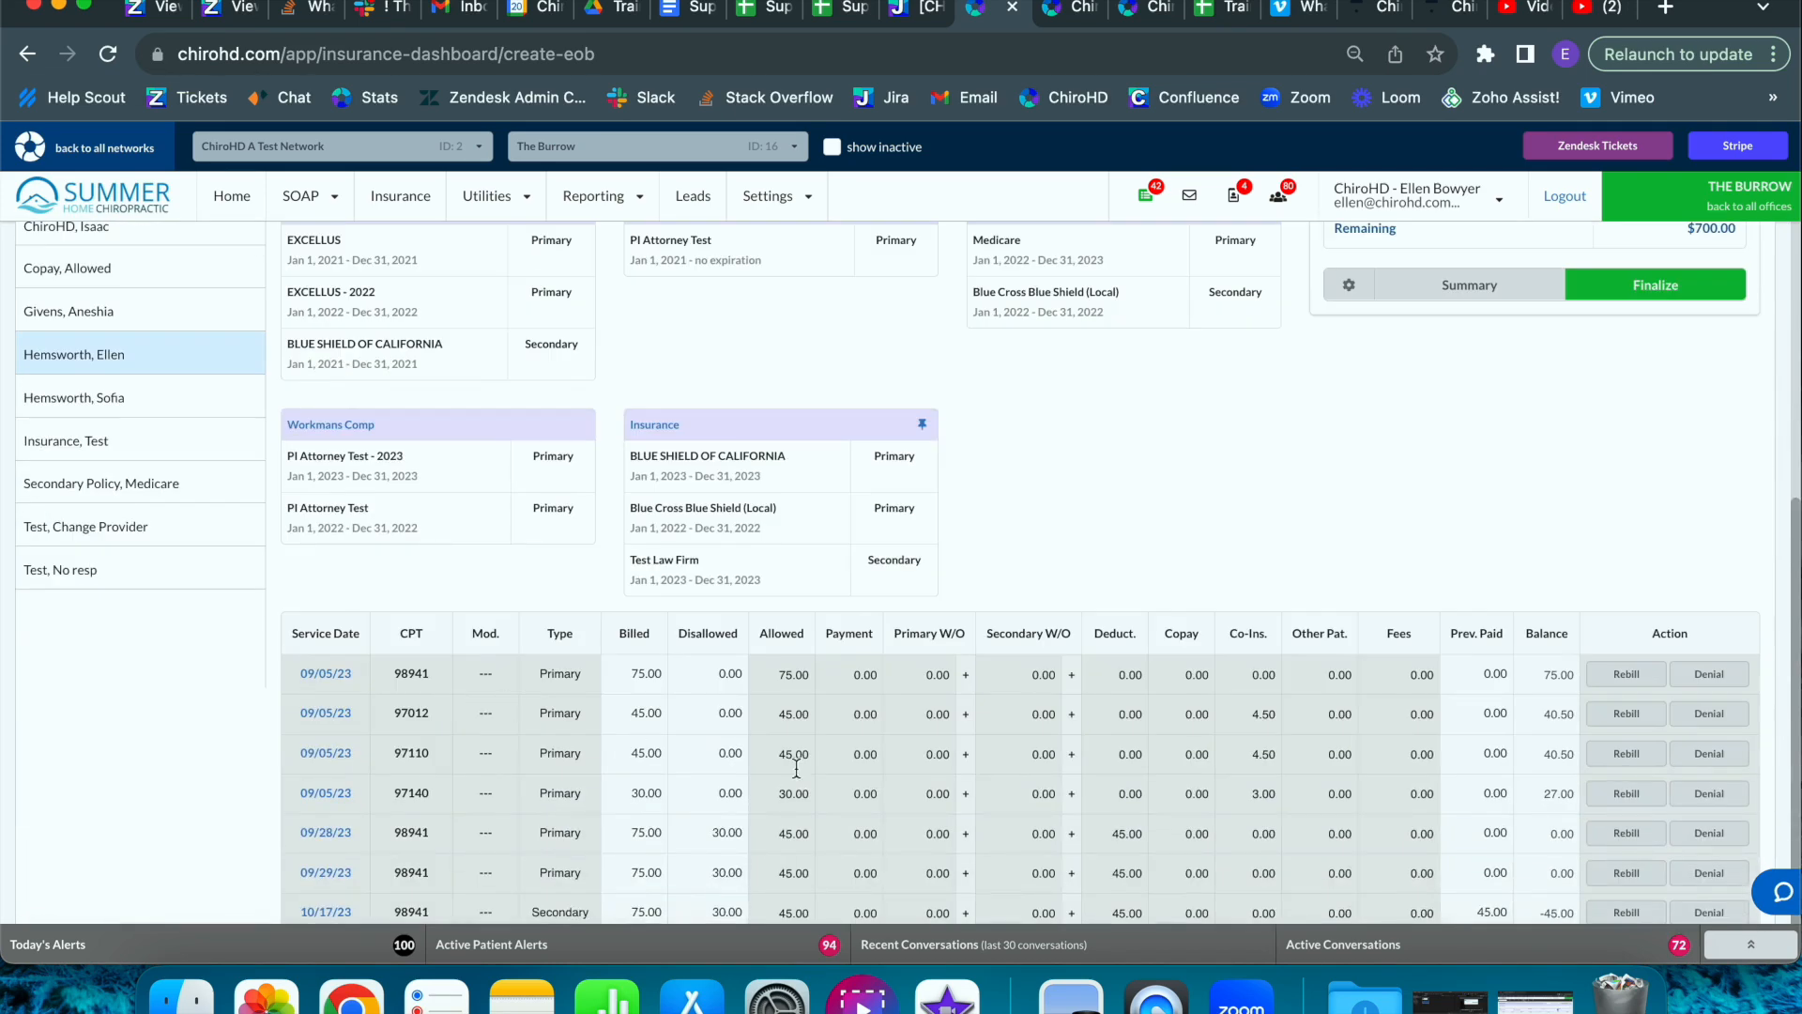
scroll(122, 470, "up", 2)
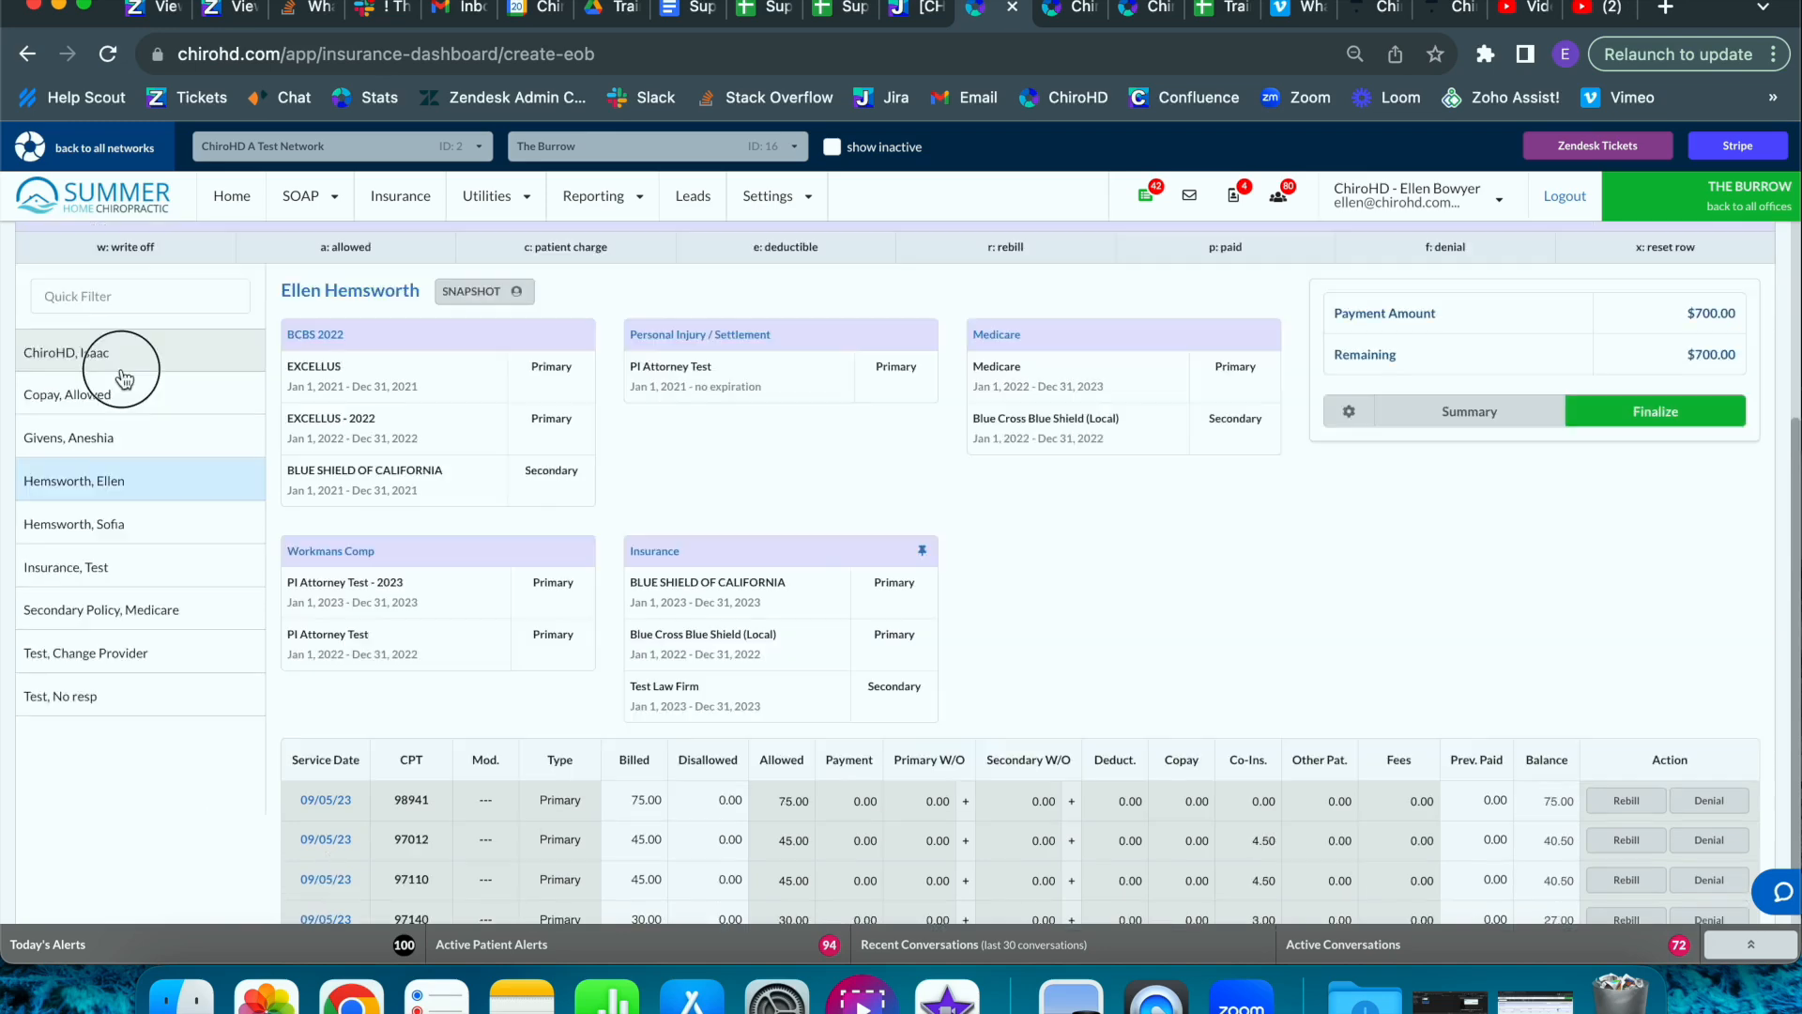
Look through the service lines of the first, seventh and fifth patients in the list
left_click(121, 366)
scroll(122, 376, "up", 3)
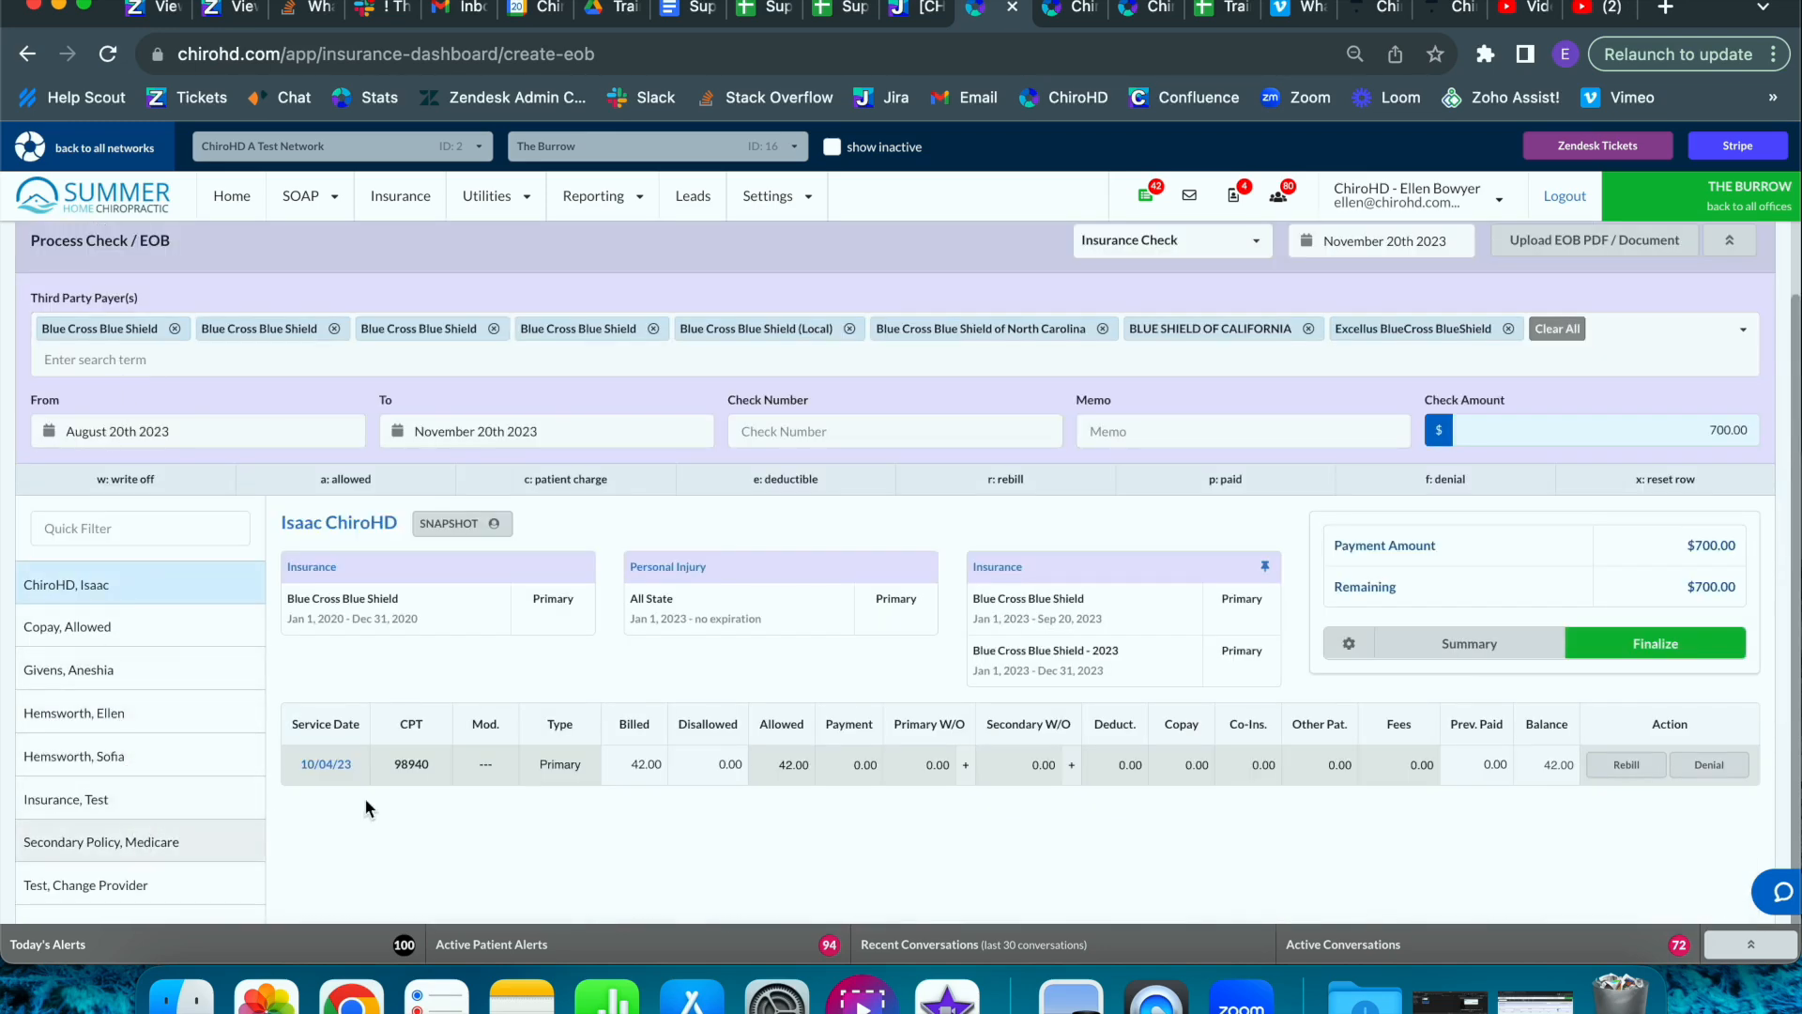
left_click(206, 843)
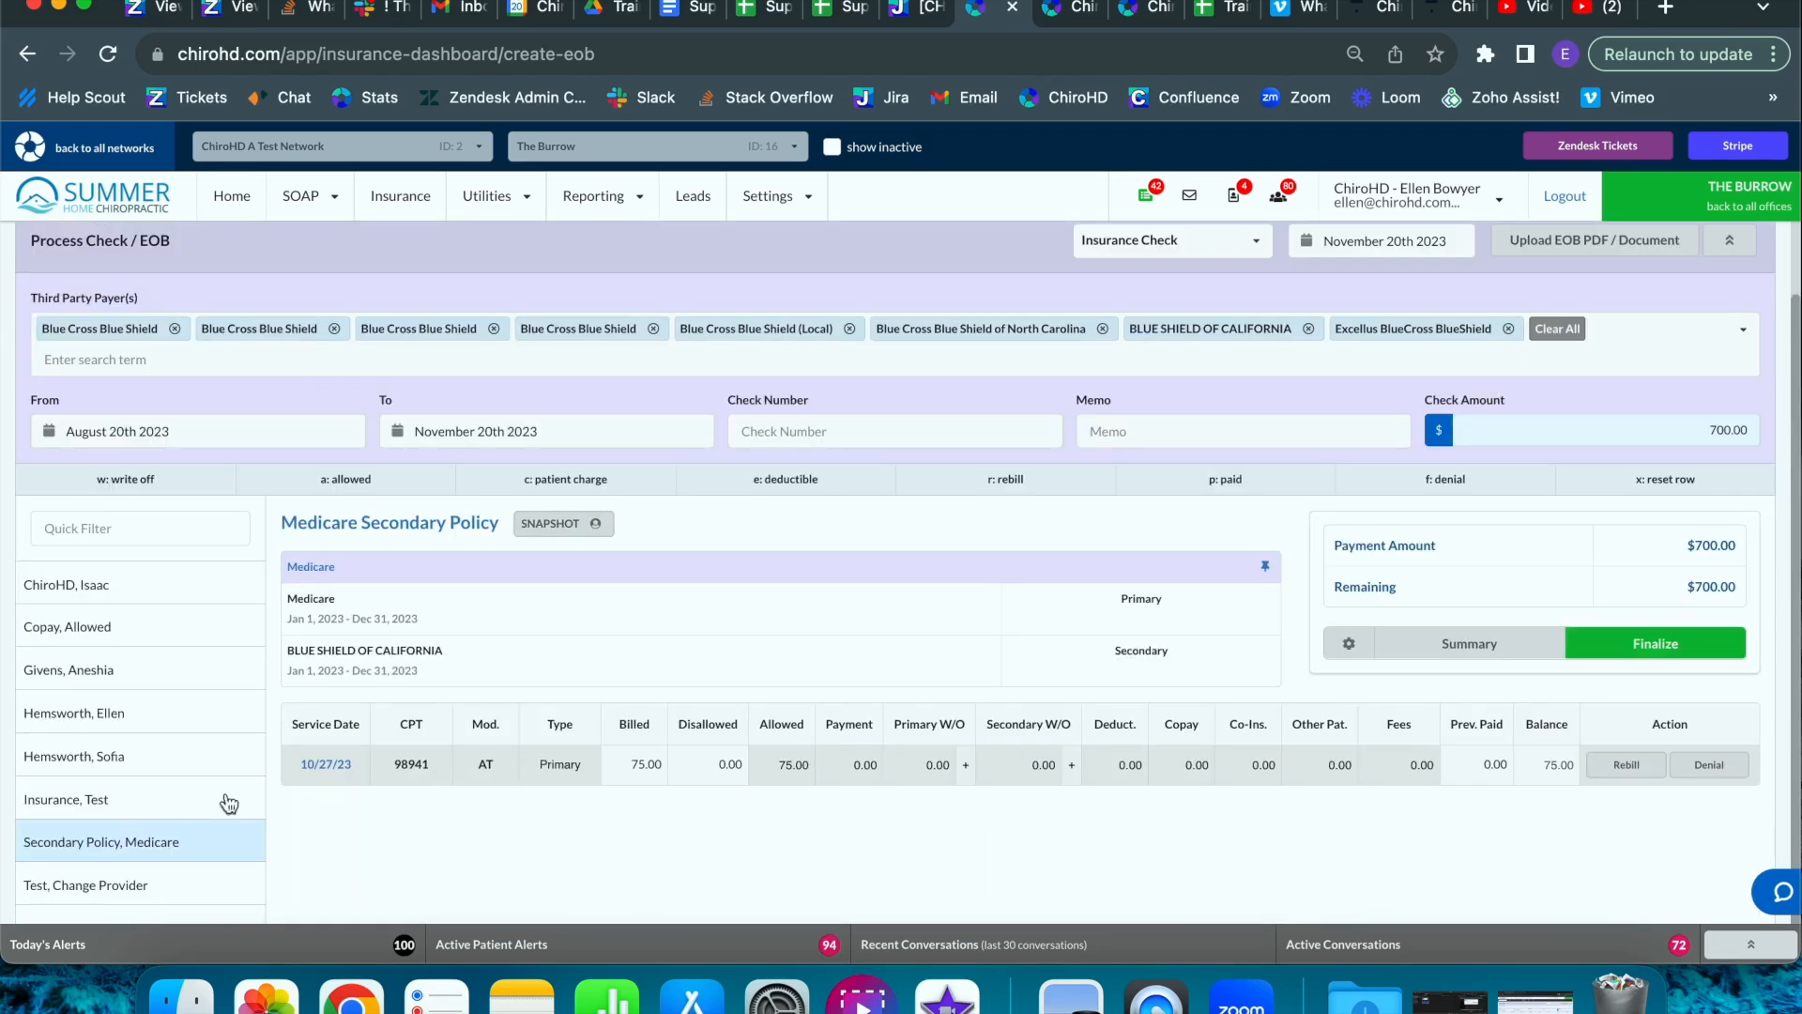
left_click(180, 755)
scroll(178, 748, "down", 2)
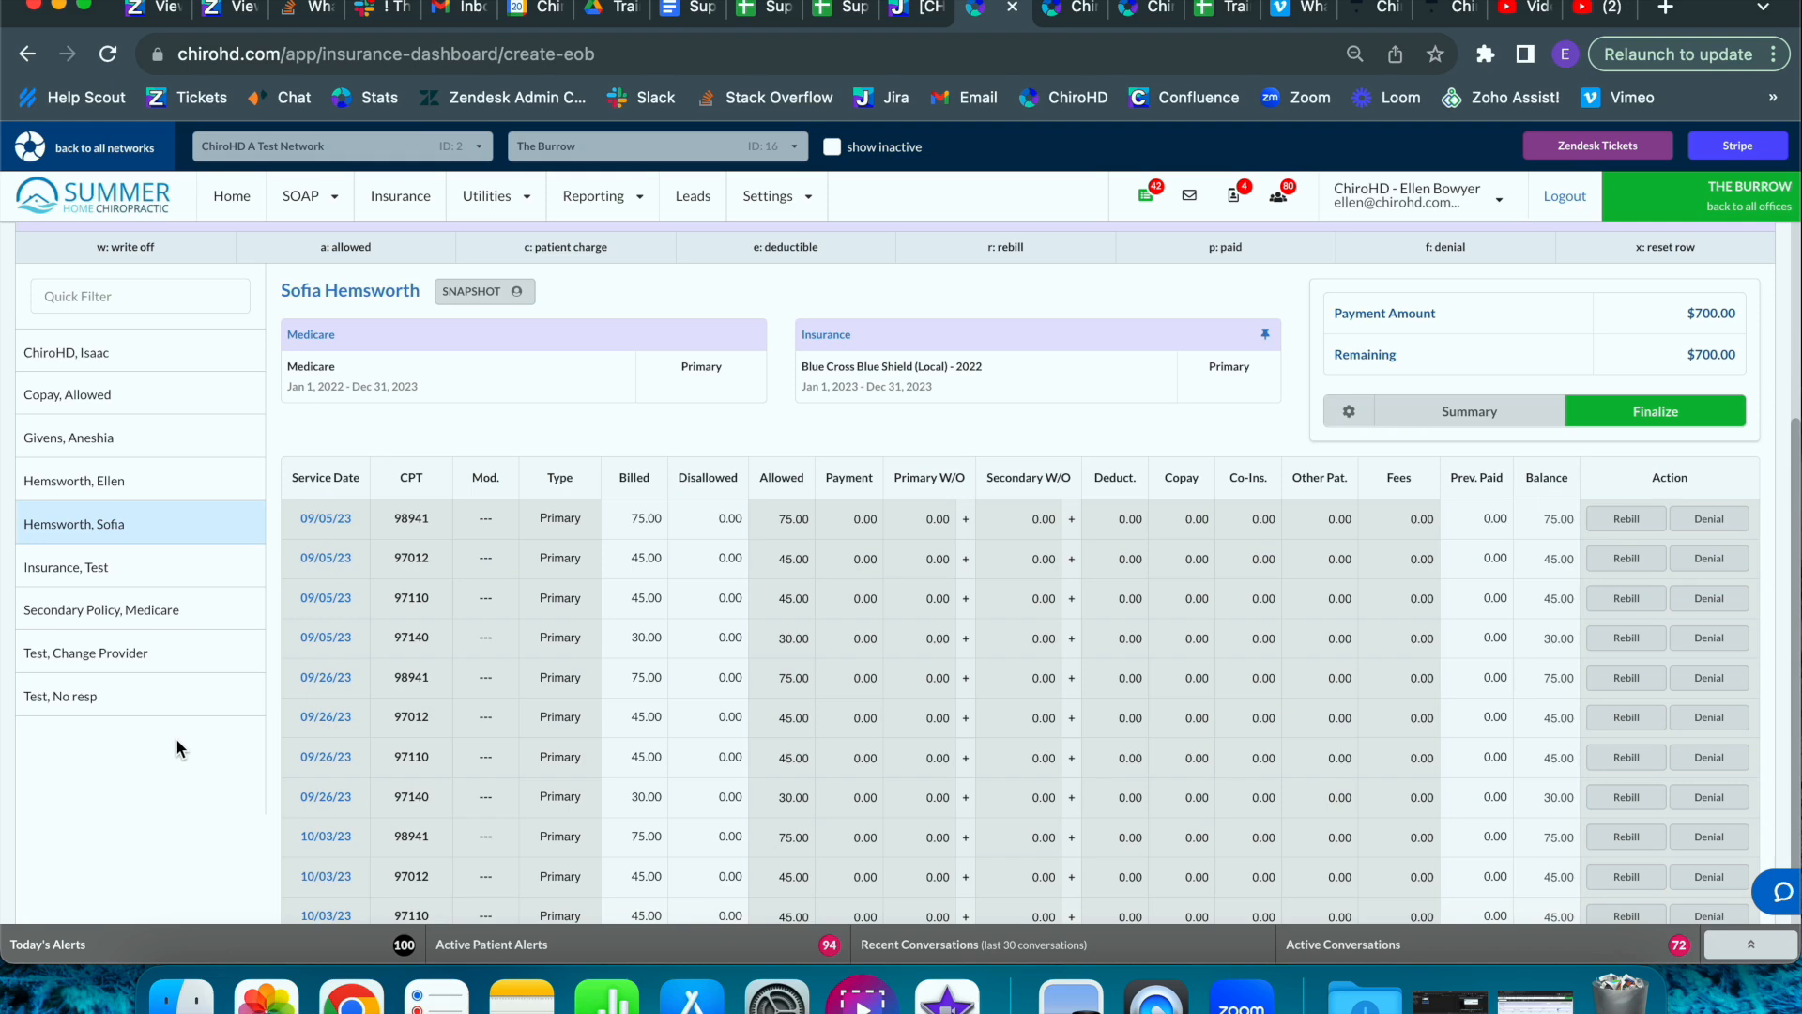
View the fifth patient's snapshot and close it
scroll(176, 738, "up", 2)
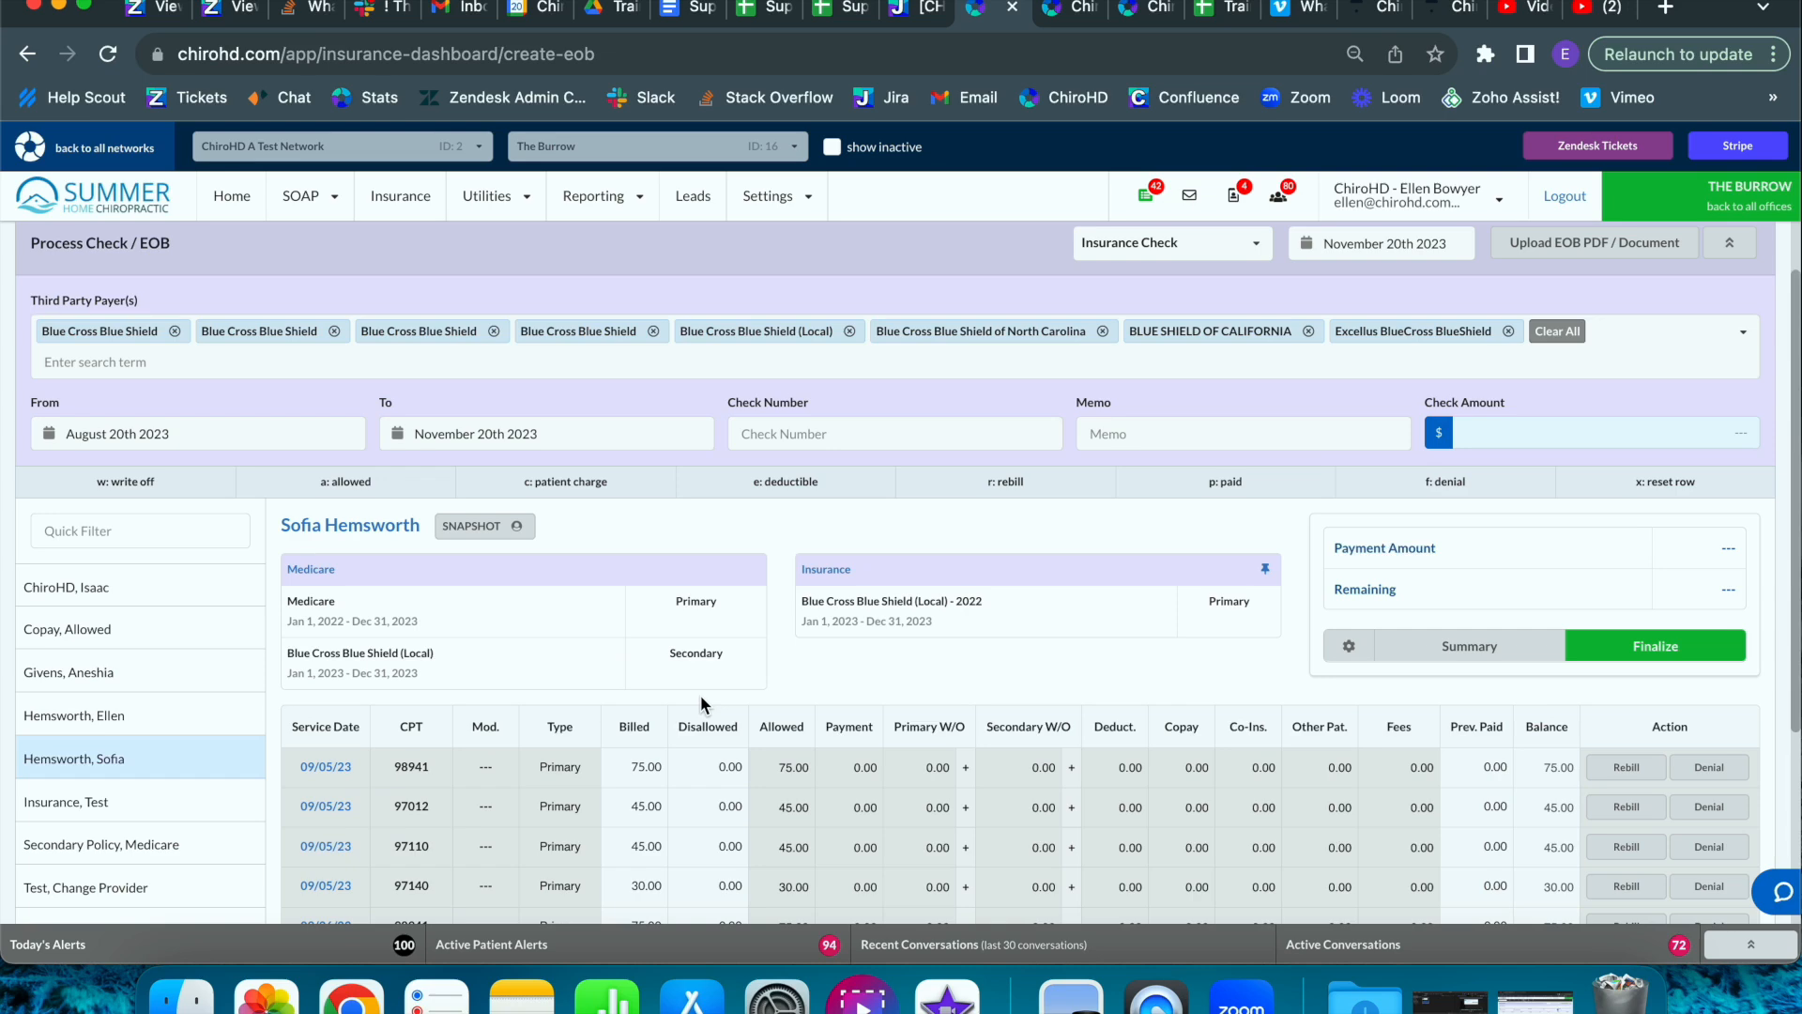
left_click(475, 528)
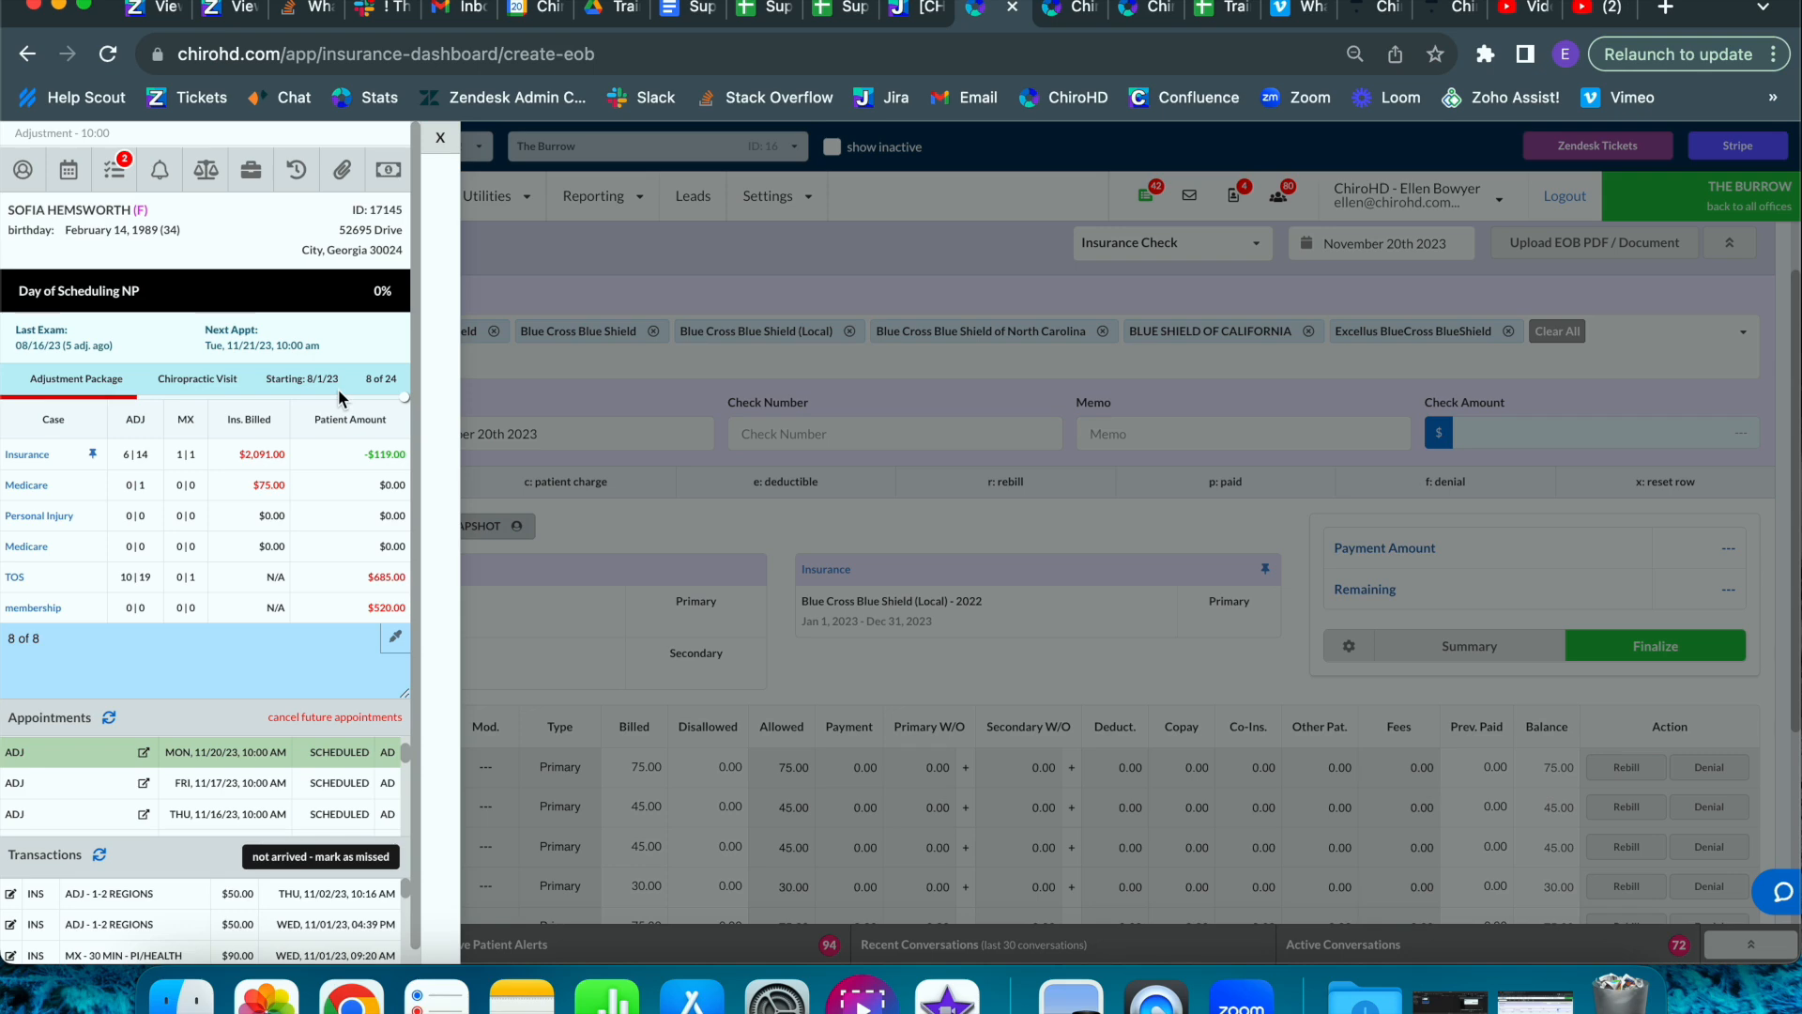
left_click(440, 138)
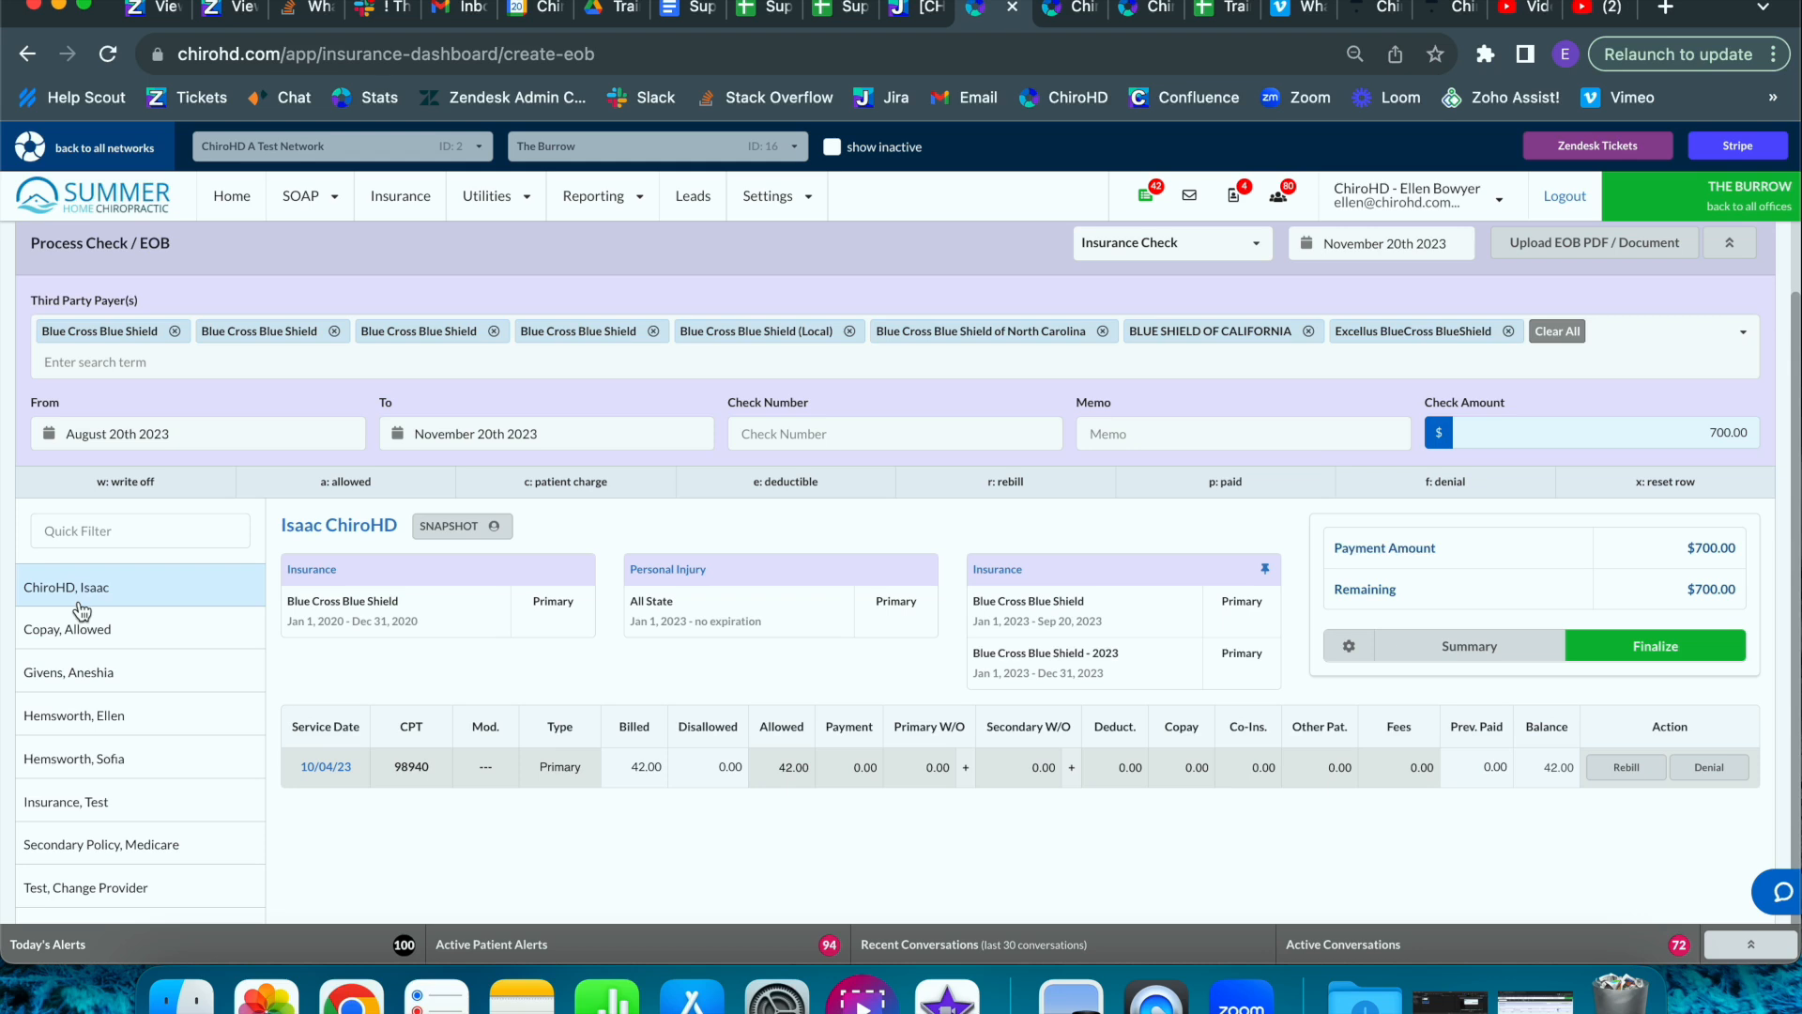
Enter a 25.00 payment on the first patient's 10/04/23 CPT 98940 line and write off the remaining balance
left_click(840, 768)
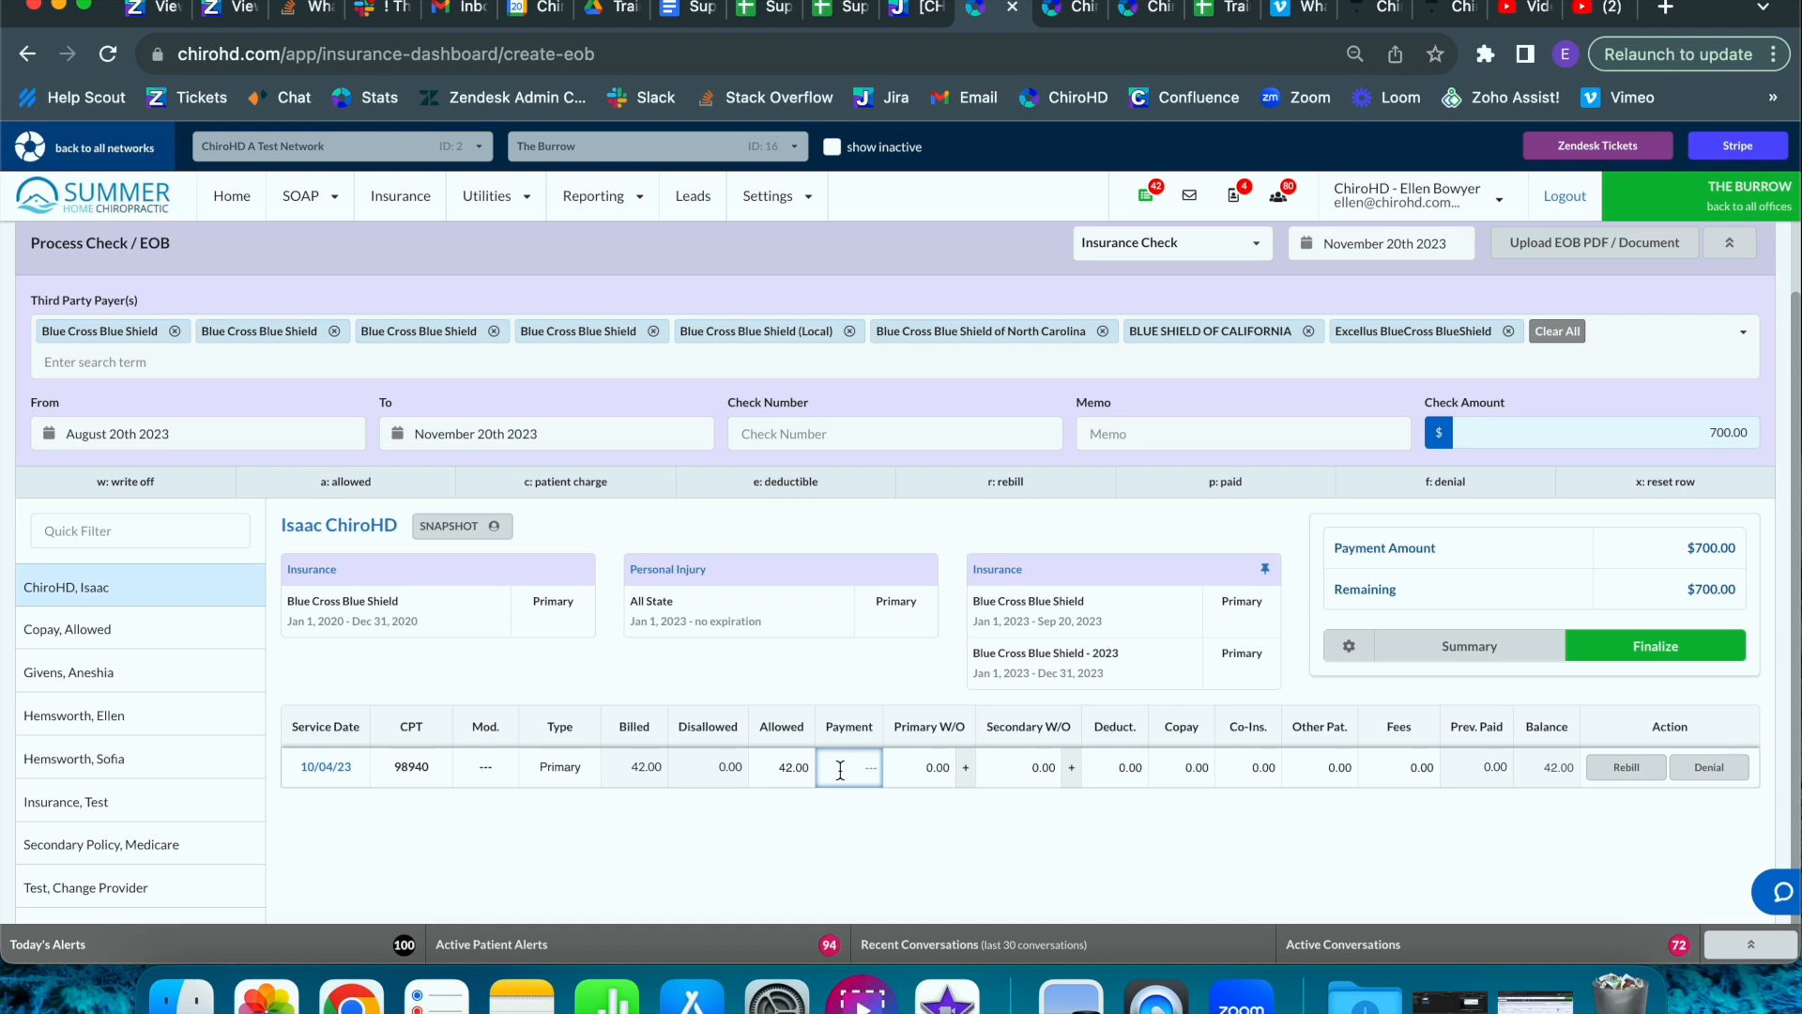
type("25.00")
key("w")
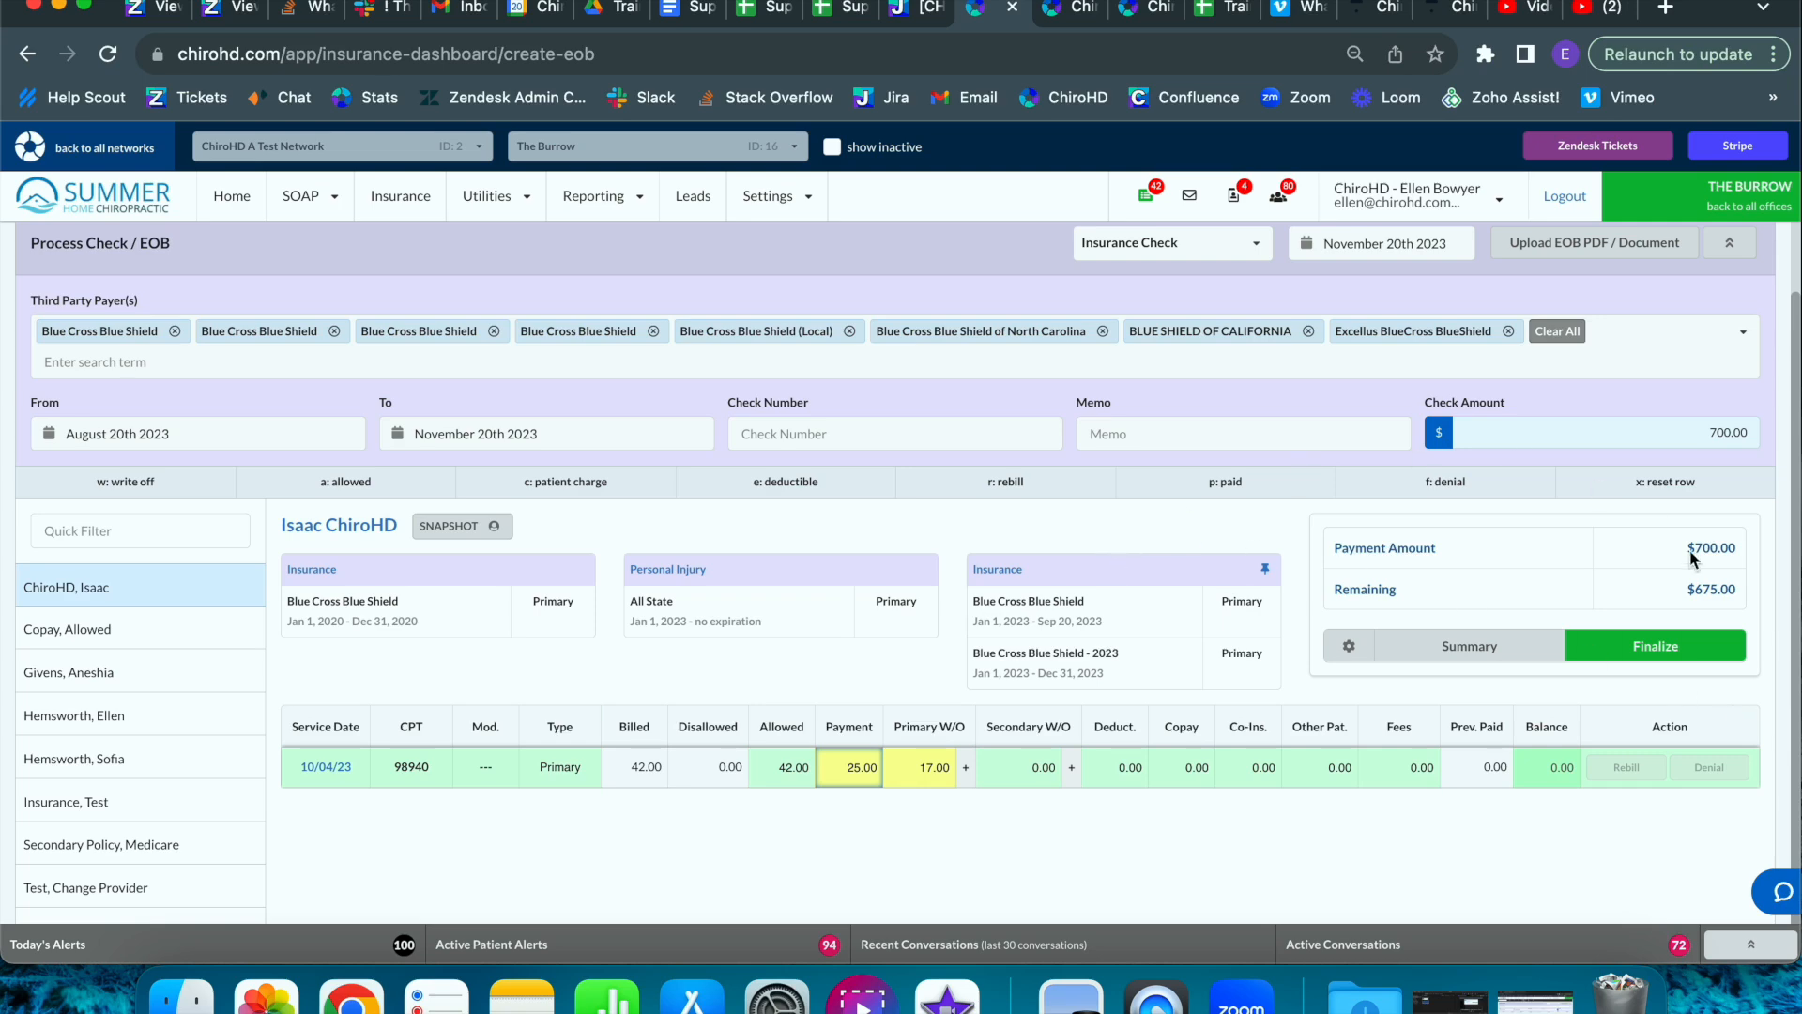
Open the fifth patient in the list and enter a 40.00 payment on the 09/05/23 CPT 98941 line
left_click(199, 643)
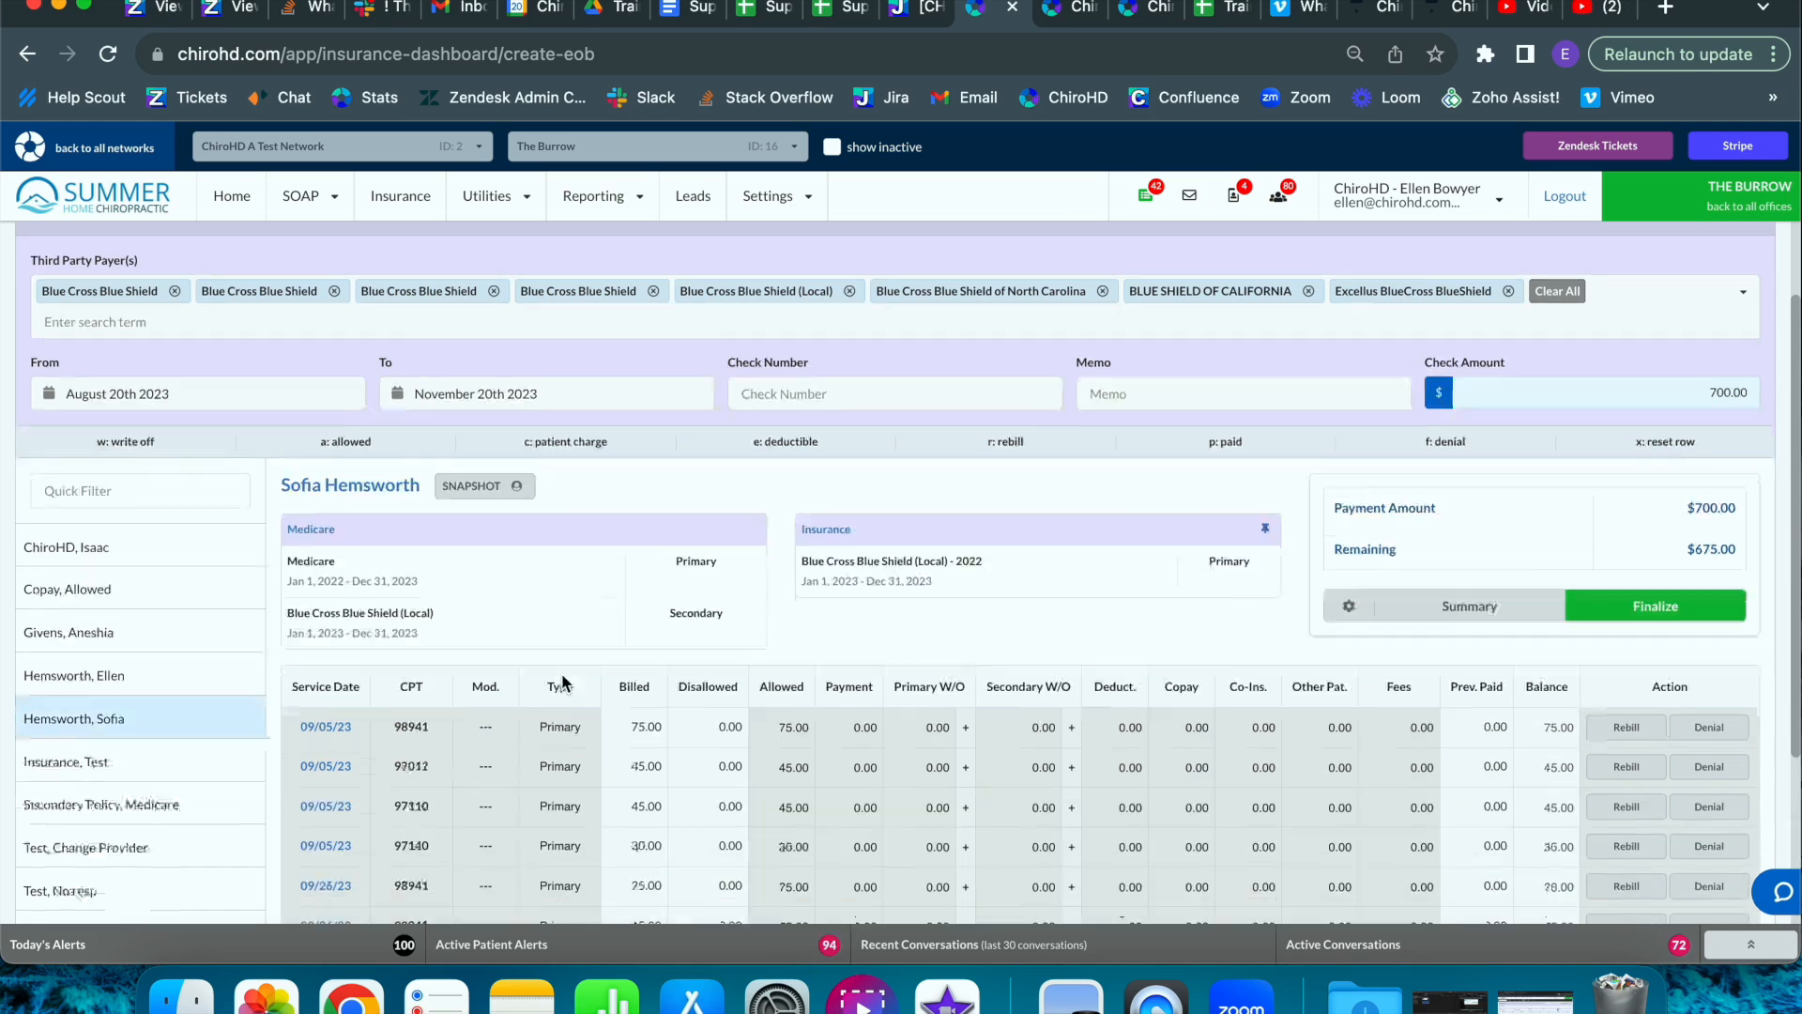
scroll(563, 683, "down", 3)
scroll(723, 604, "up", 3)
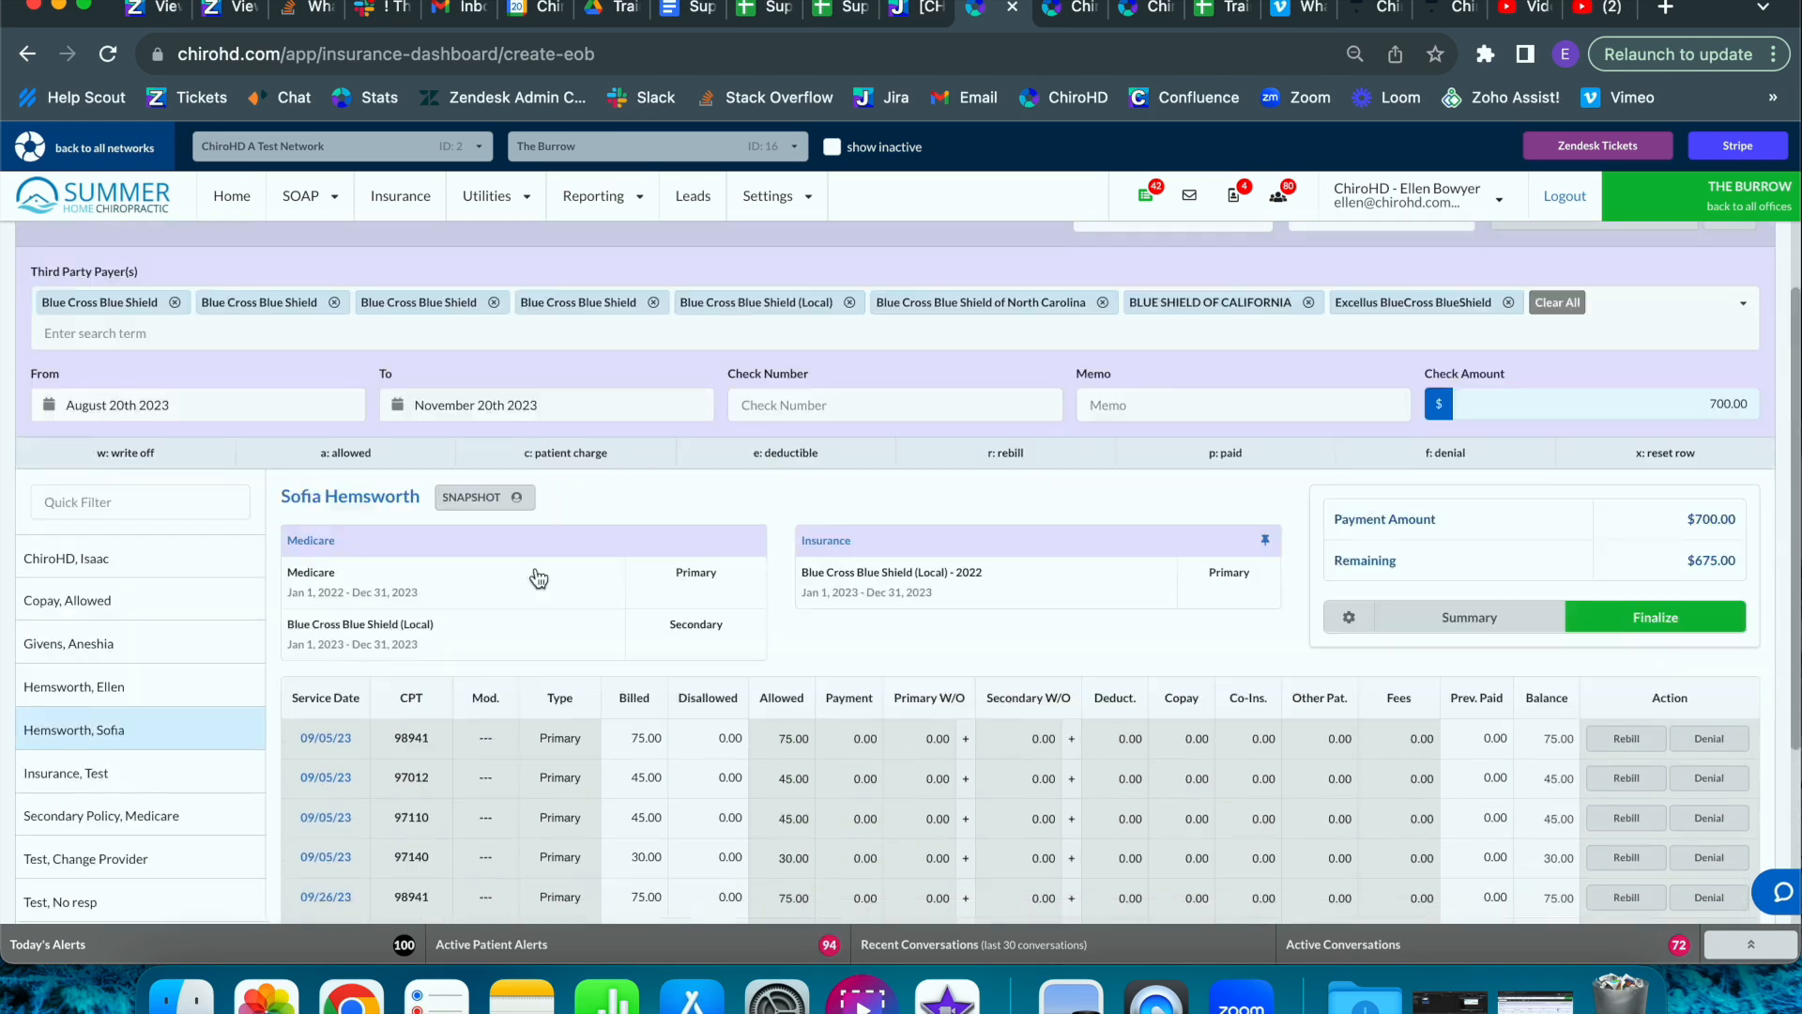
scroll(536, 579, "down", 4)
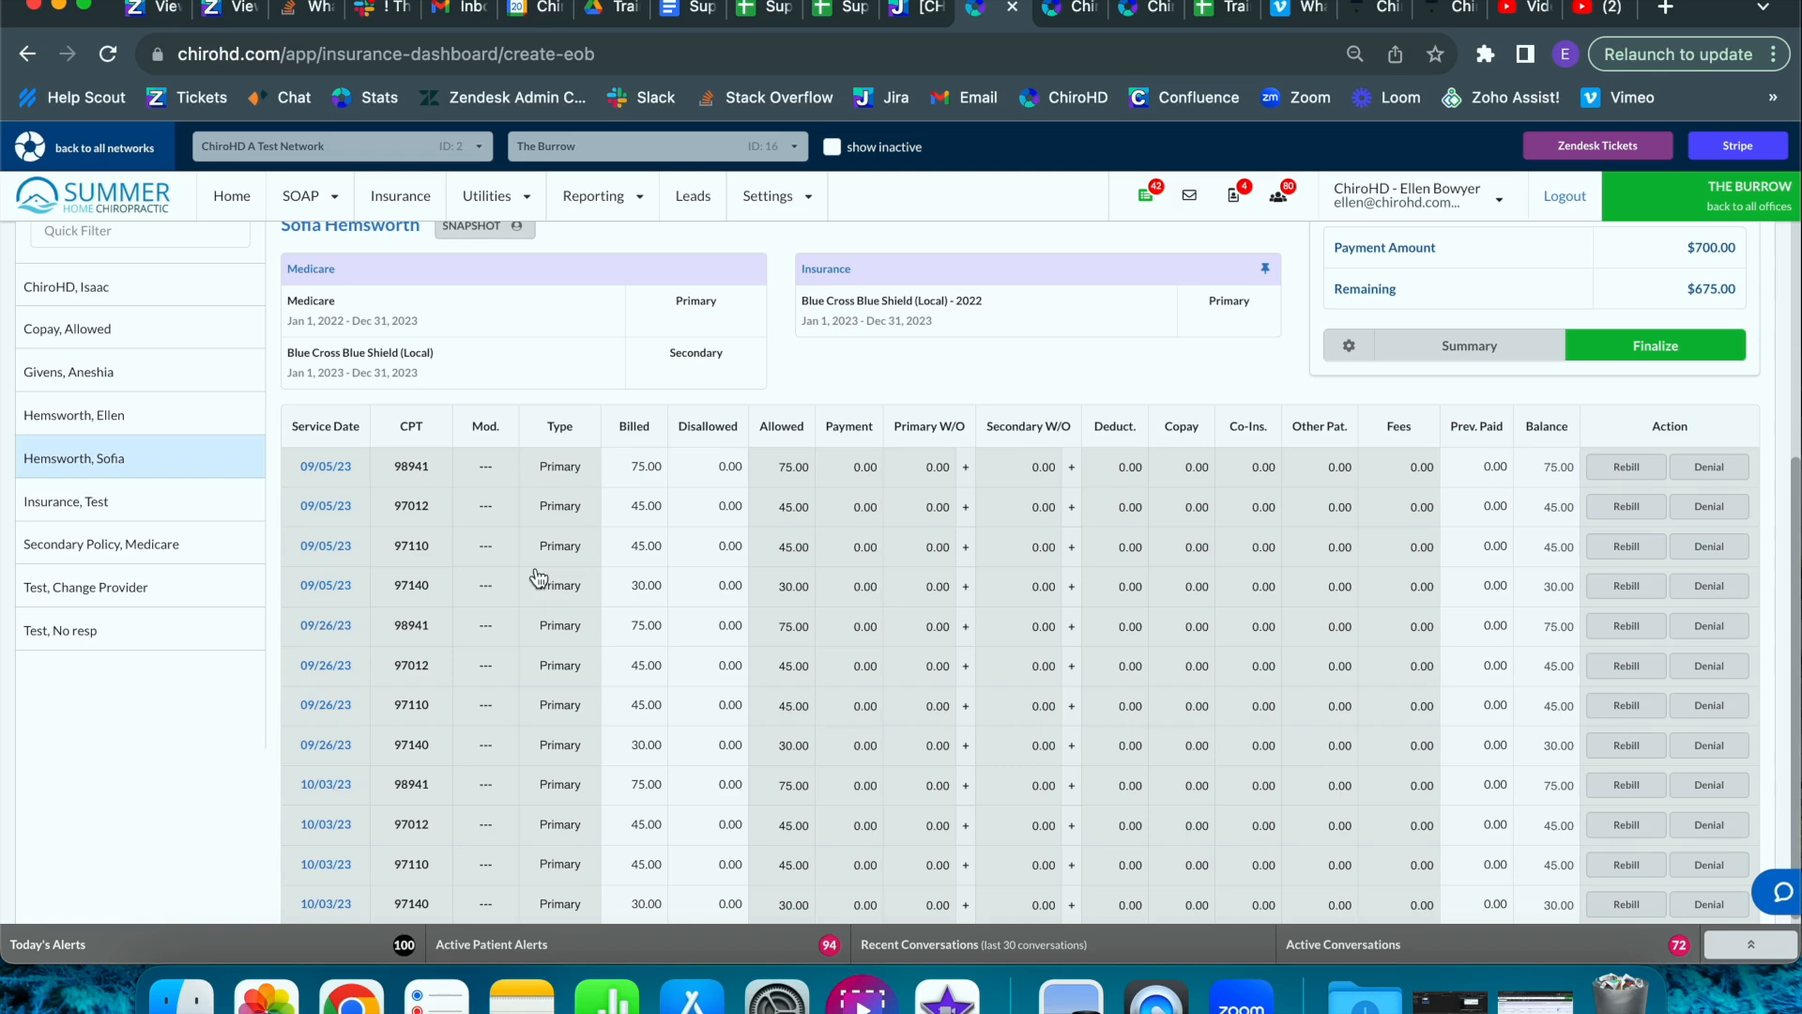
left_click(832, 458)
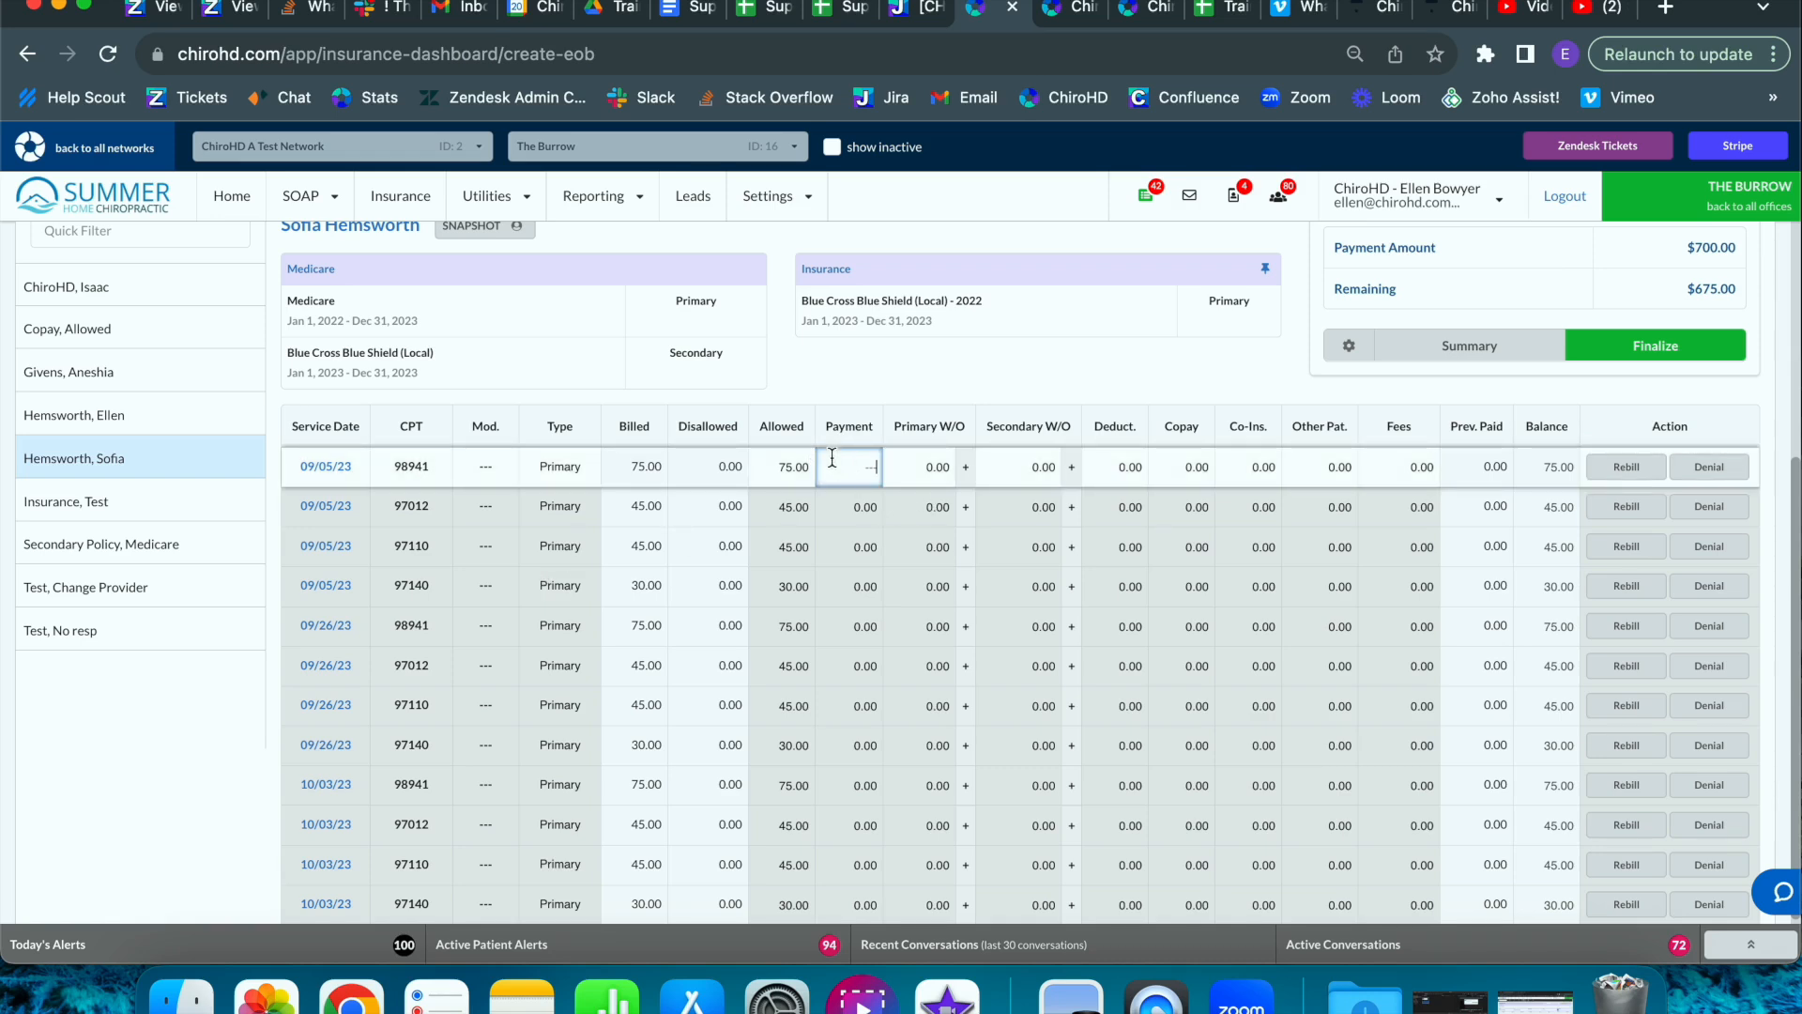
type("40.00")
key("Tab")
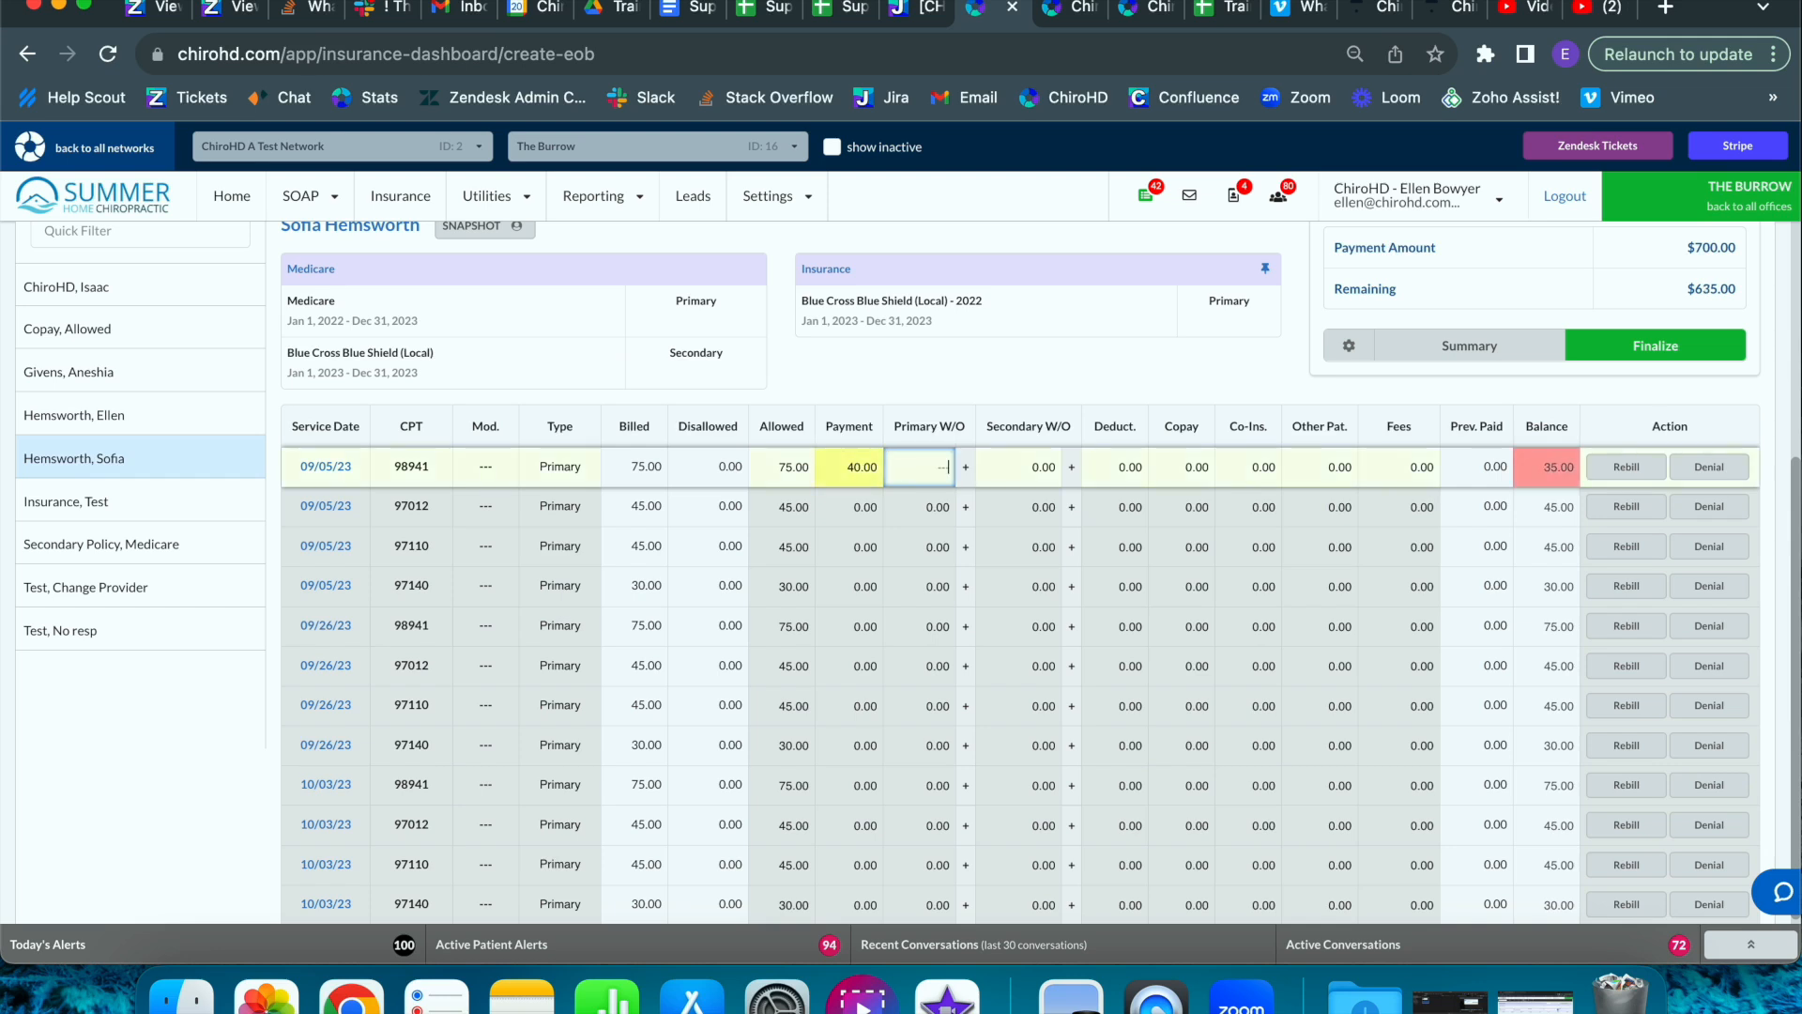
Set the copay to 20.00 on the 09/05/23 CPT 98941 line and write off the remaining balance
key("Tab")
key("Tab")
key("Tab")
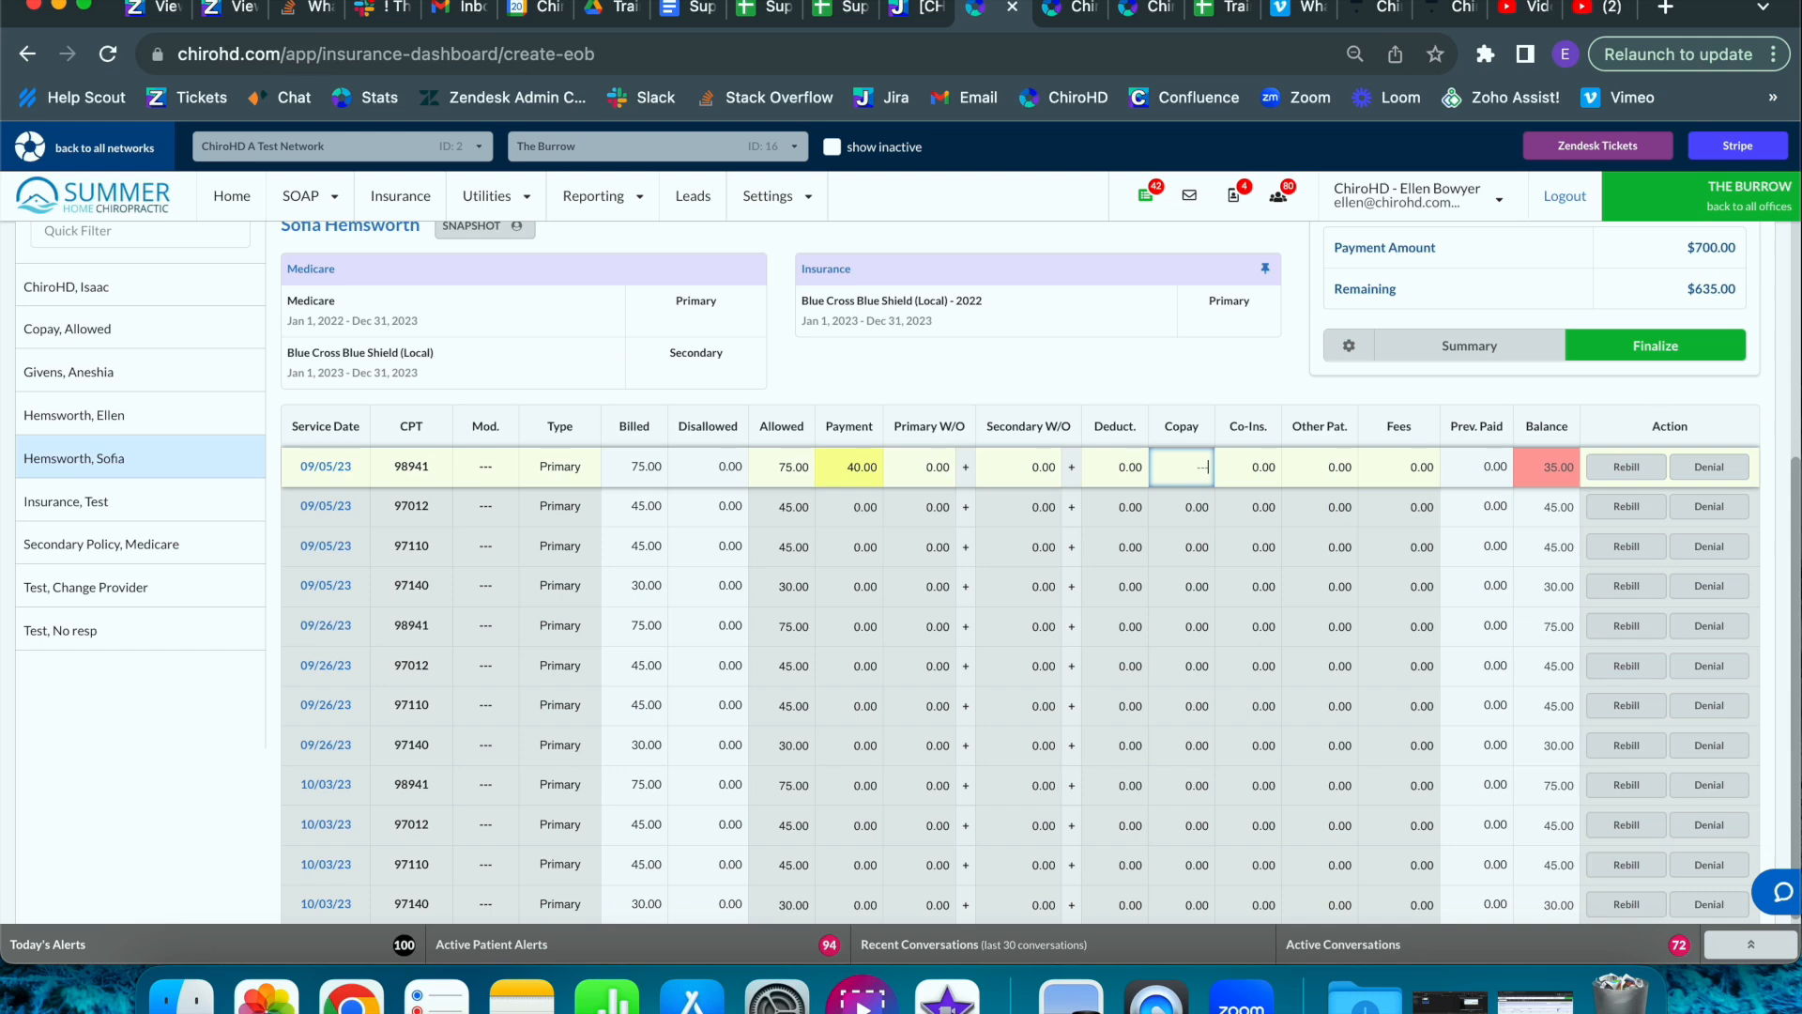
type("20")
key("Tab")
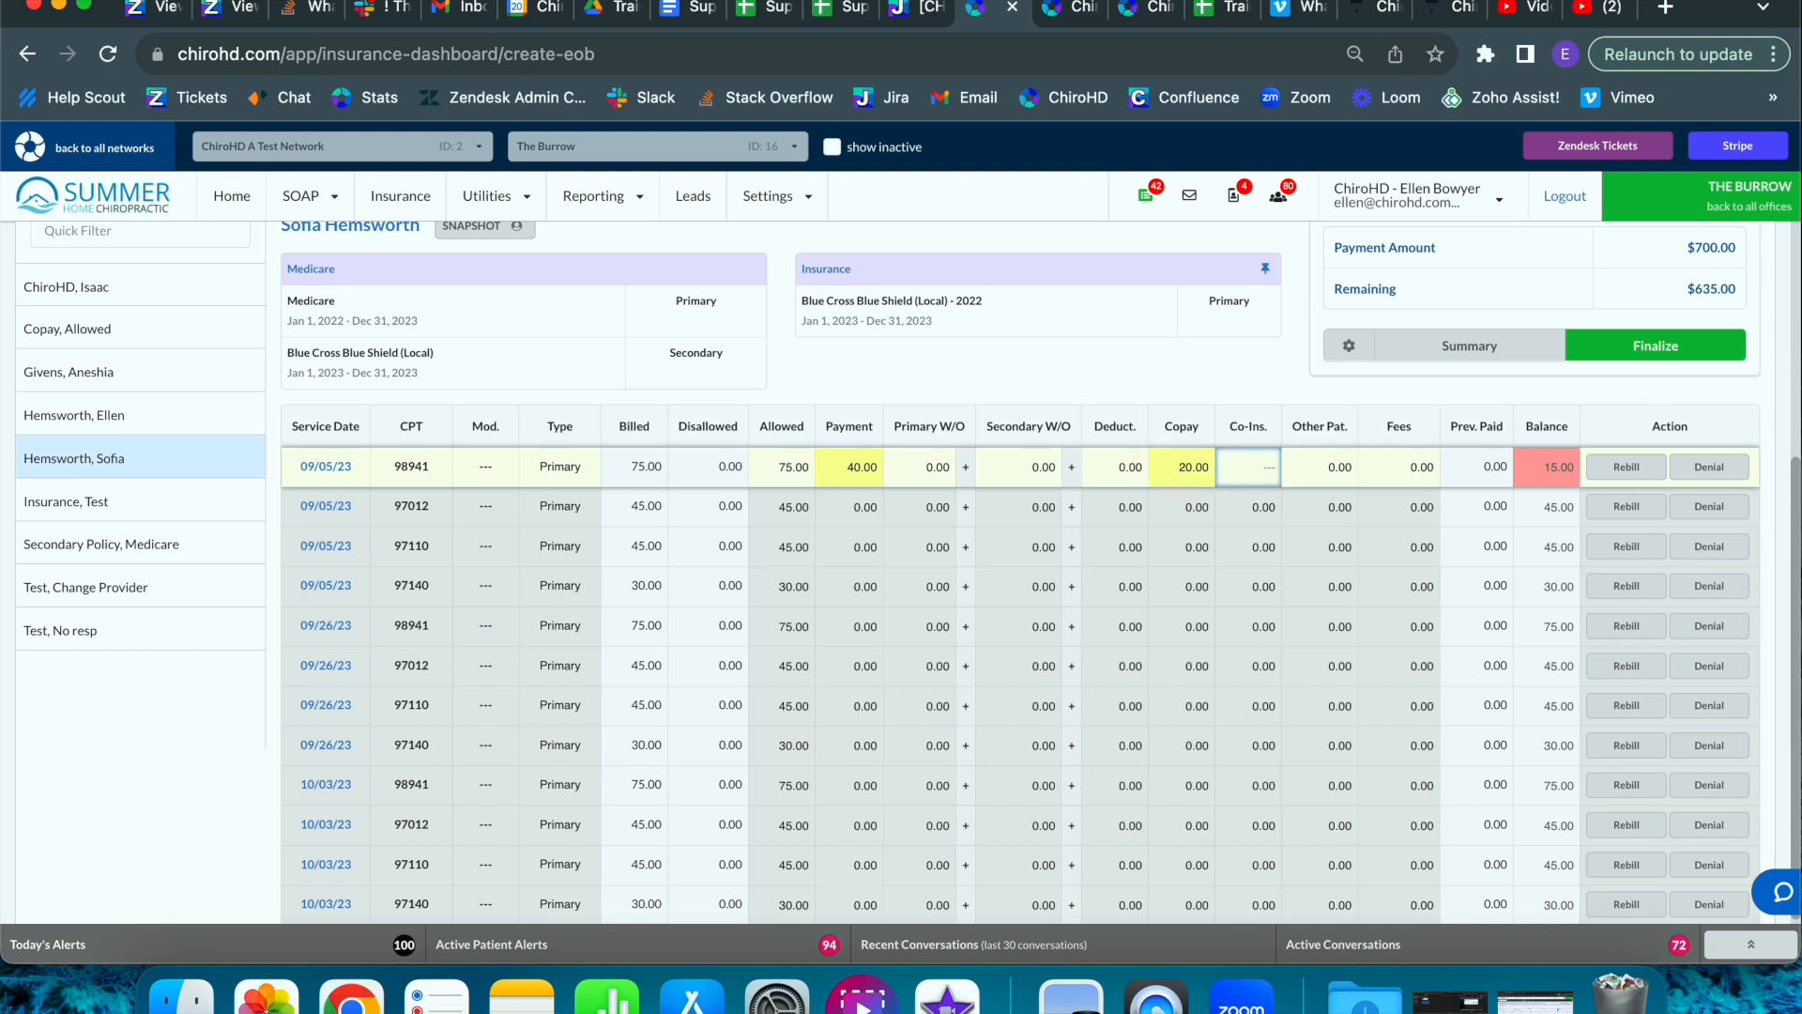
key("Return")
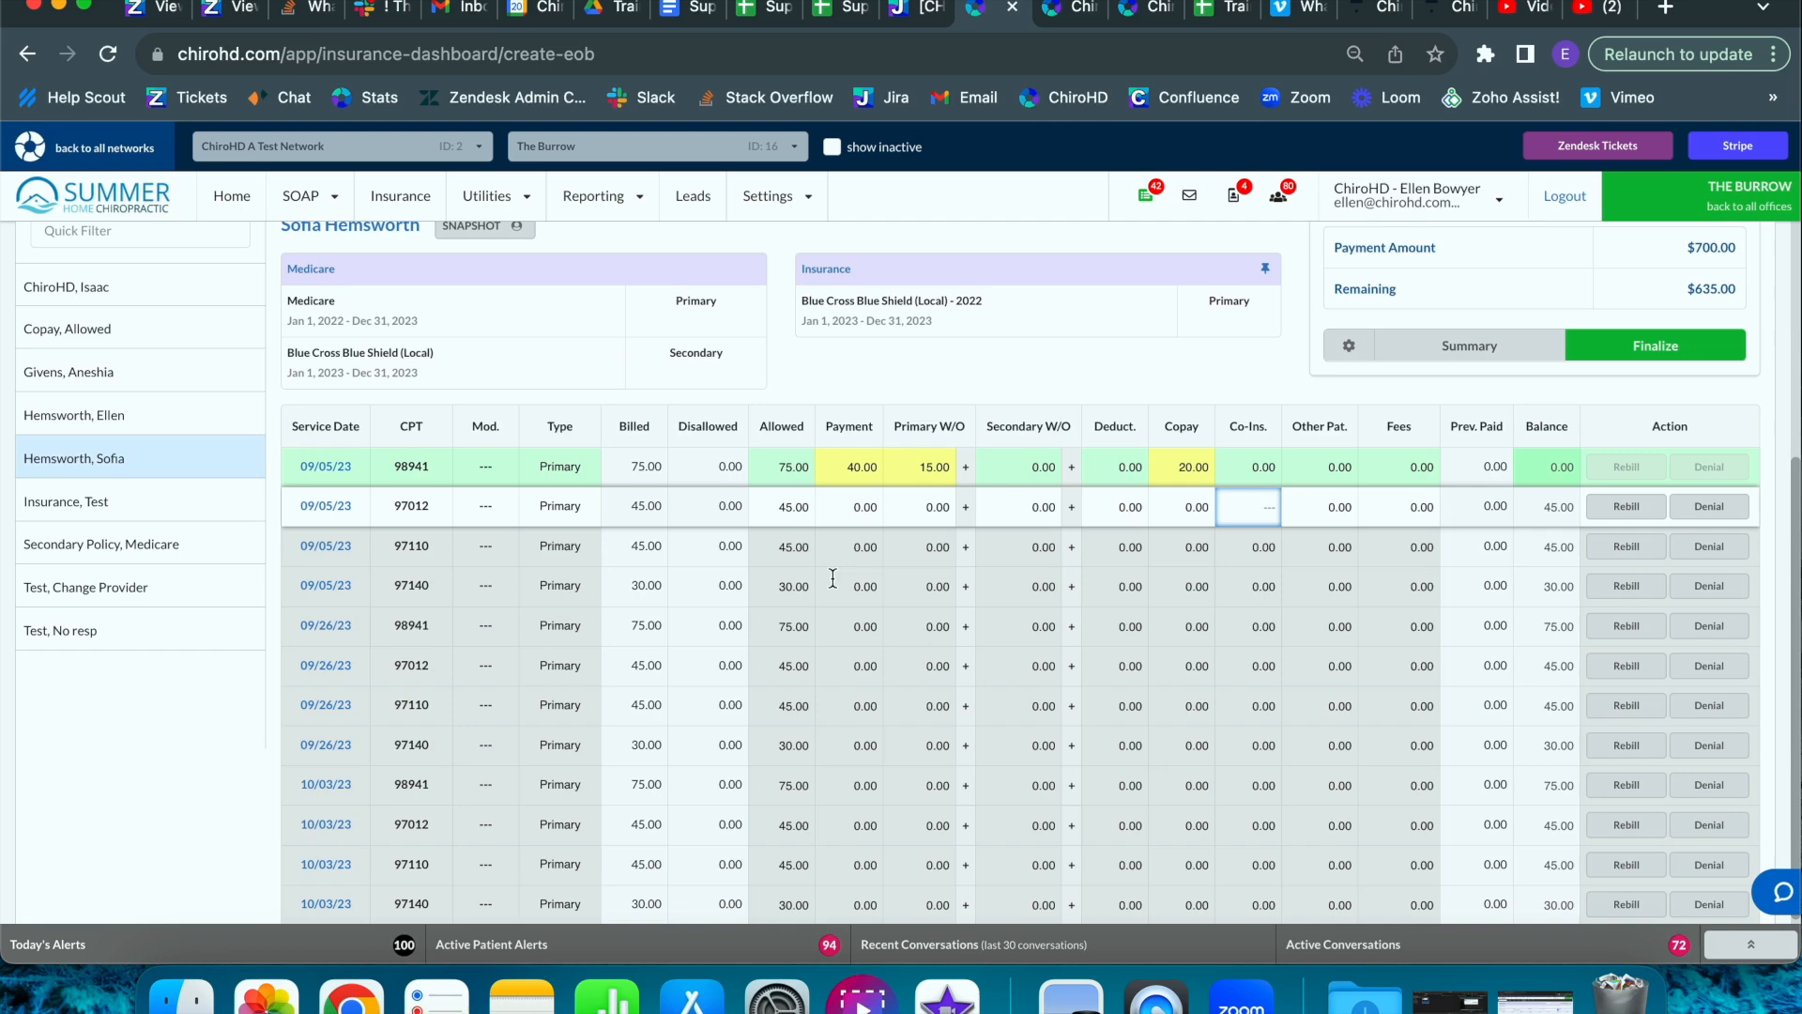
Pay the fifth patient's service lines in full, from 09/05/23 CPT 97012 through 11/01/23 CPT 98940
left_click(848, 507)
key("Return")
key("Return")
key("Return")
key("Return")
key("Return")
key("Return")
key("Return")
key("Return")
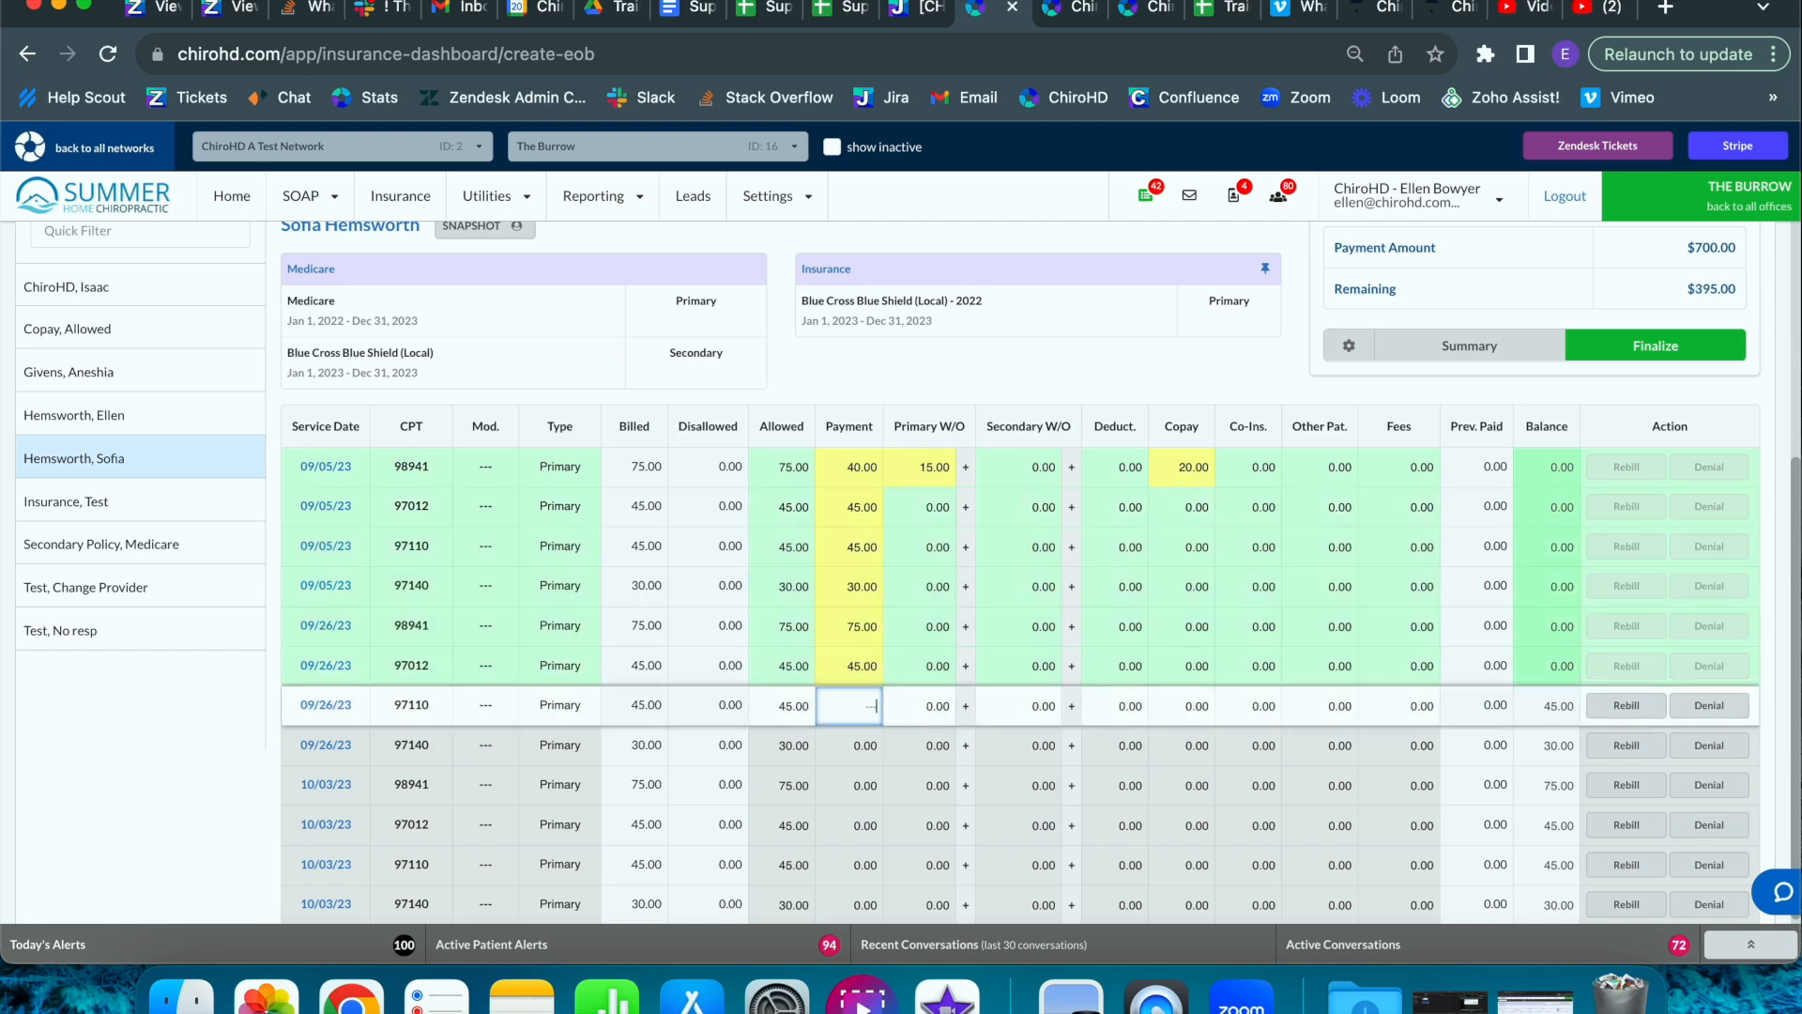
key("Return")
key("Return")
key("Return")
key("Return")
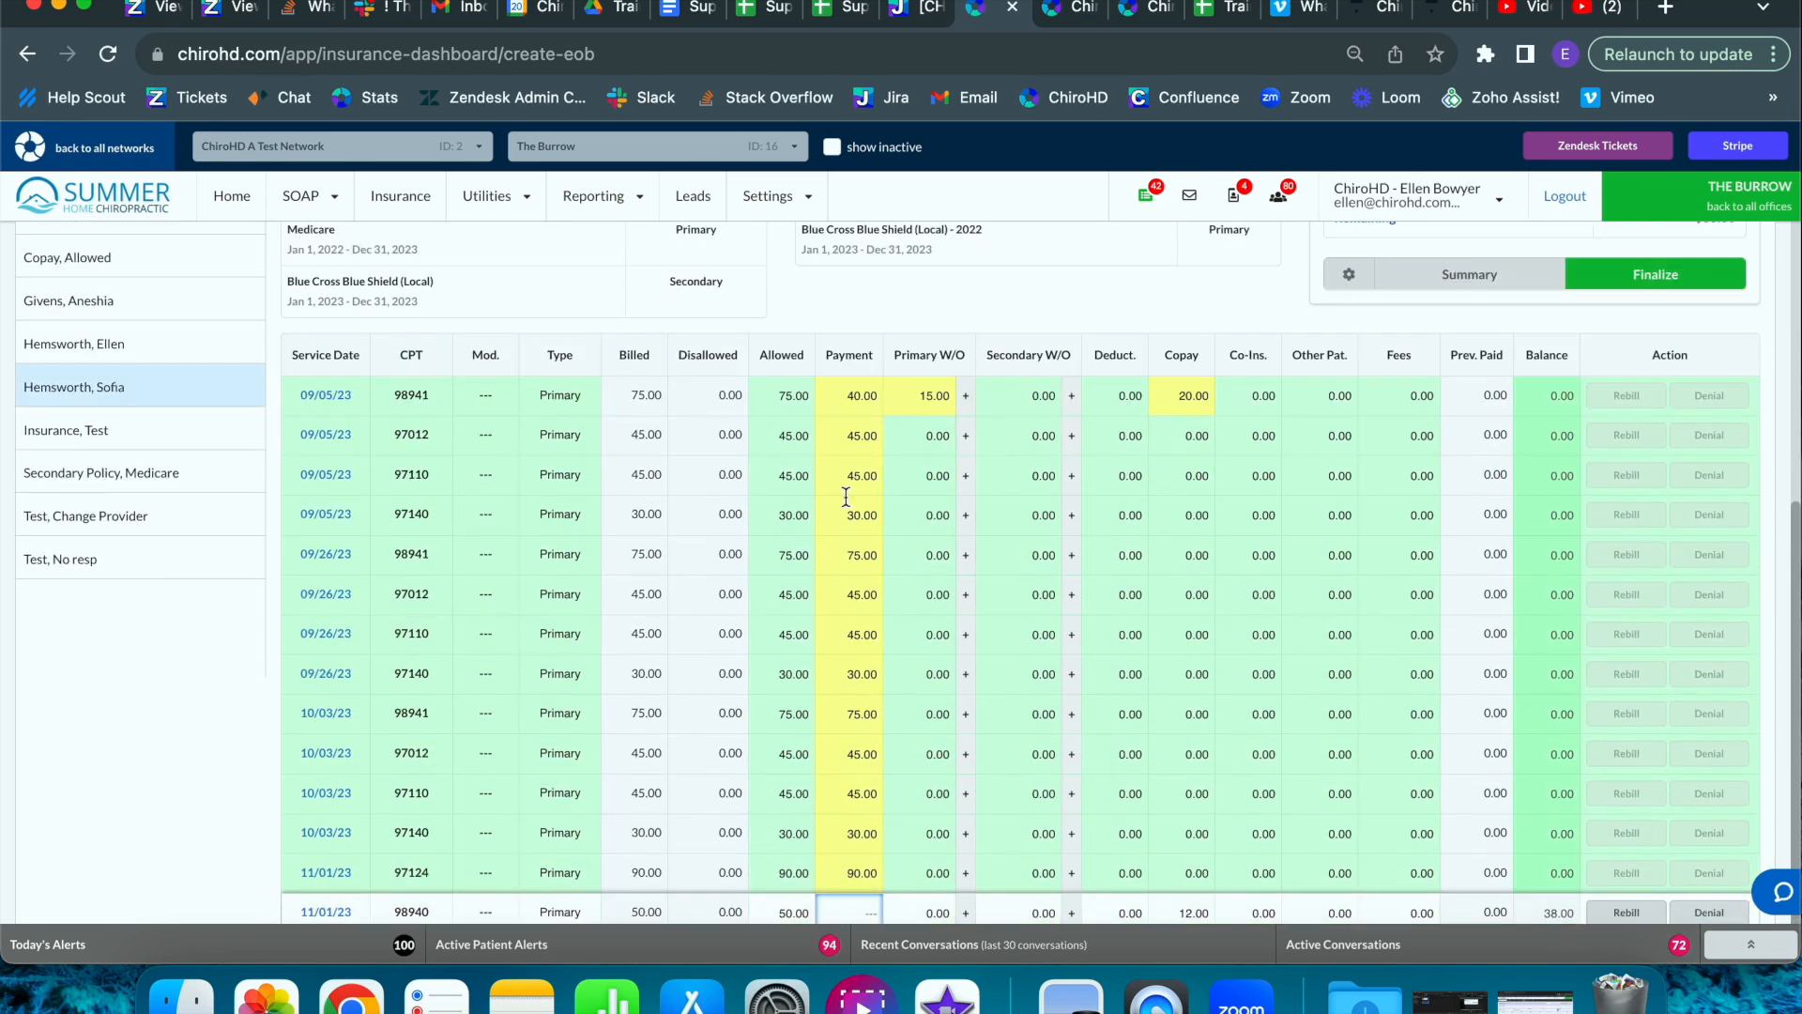
Change the payment on the 11/01/23 CPT 98940 line to 35.00 and write off the remaining 3.00
scroll(856, 447, "up", 4)
scroll(856, 448, "down", 4)
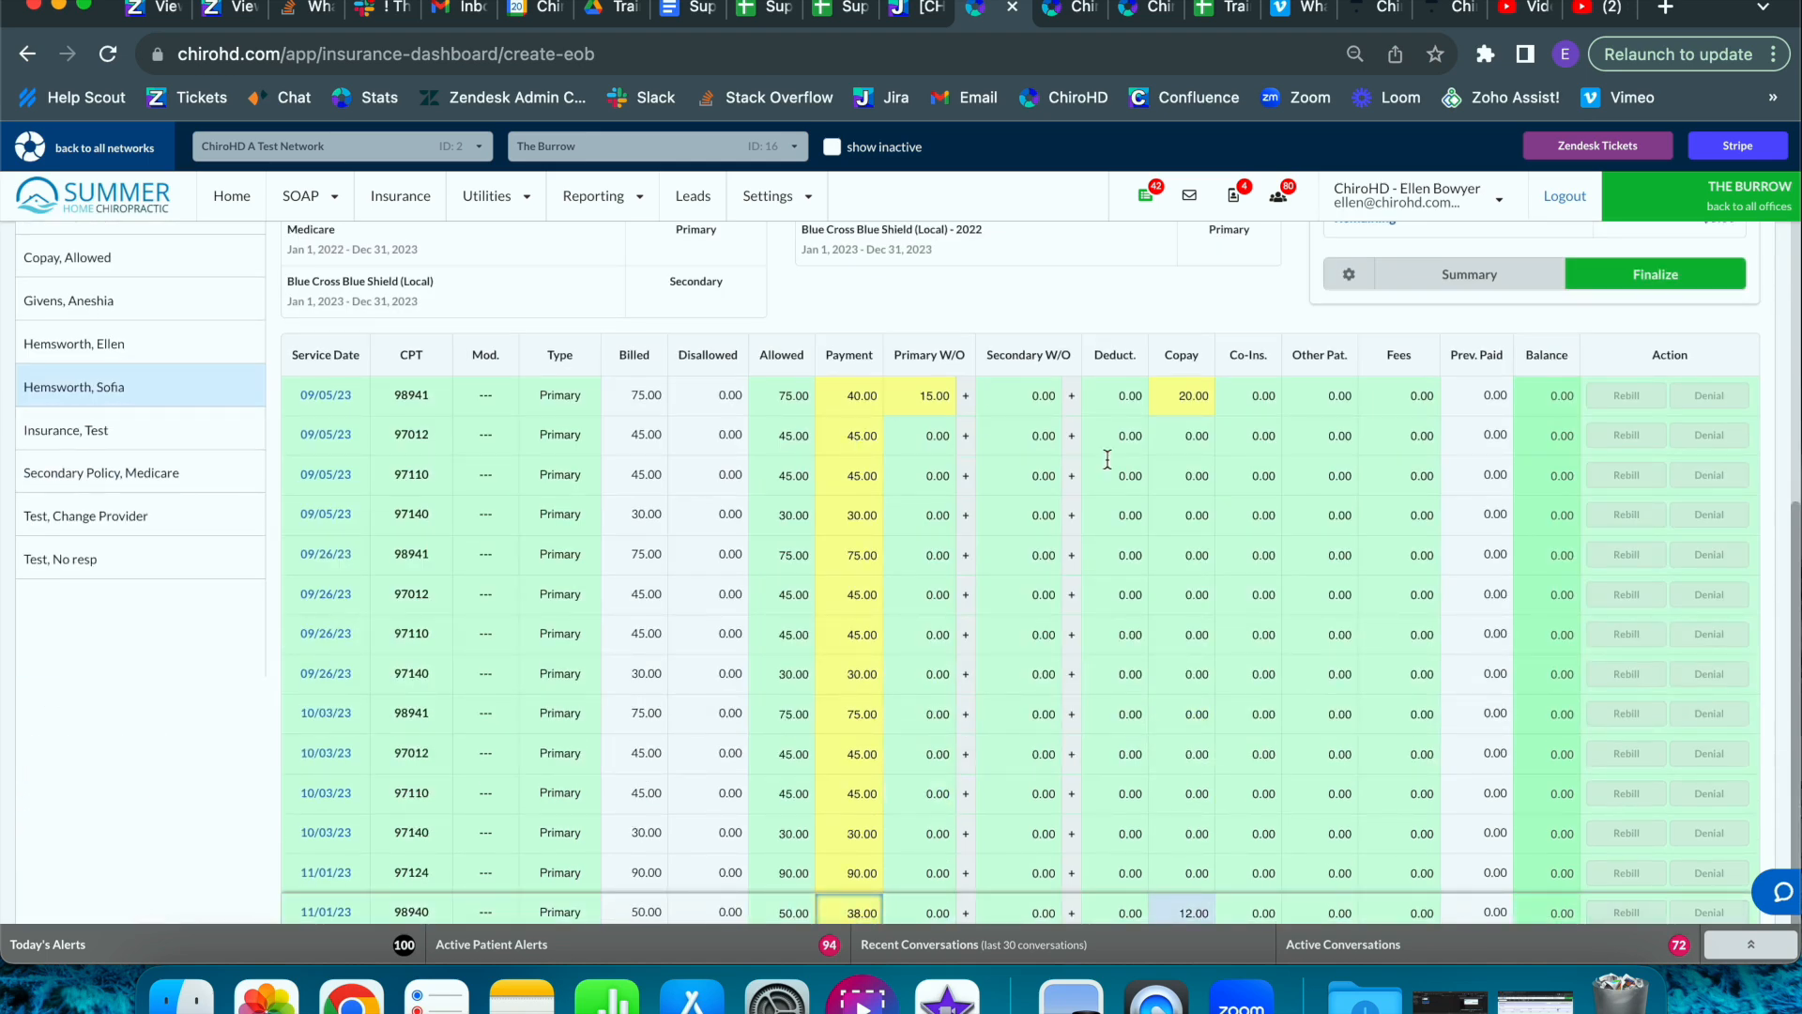
scroll(1127, 521, "up", 3)
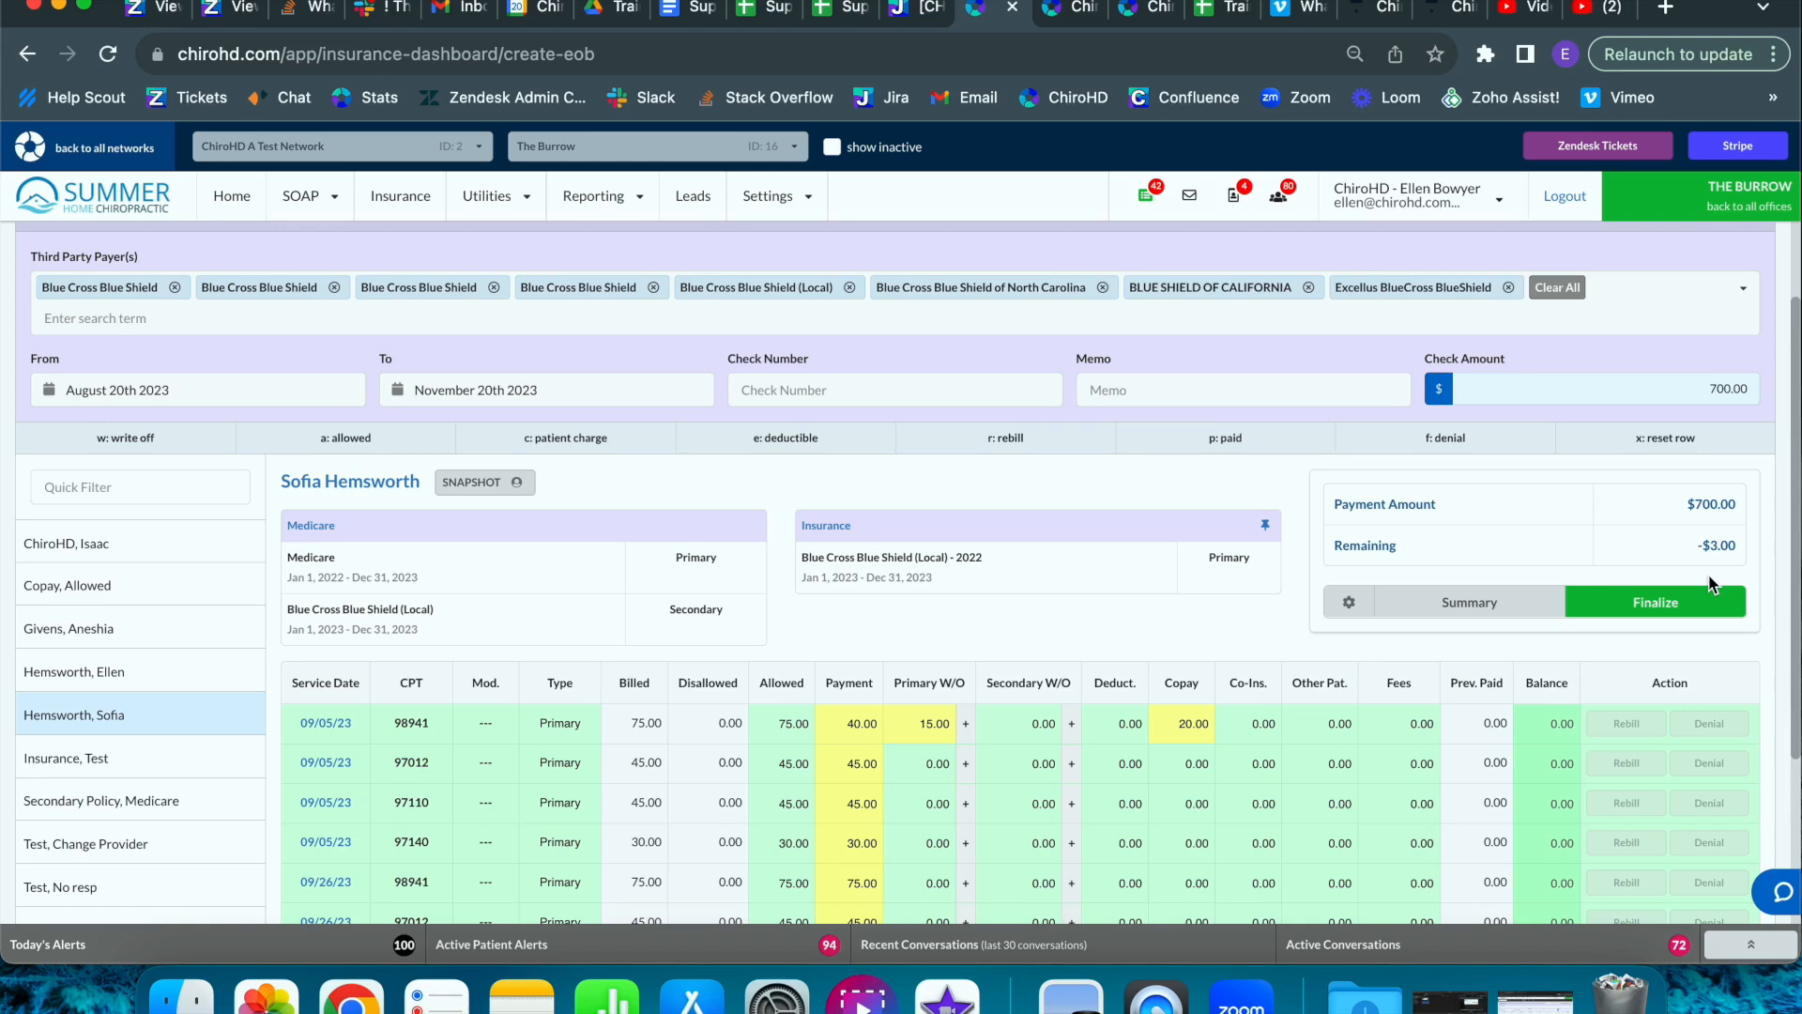
scroll(1714, 568, "down", 1)
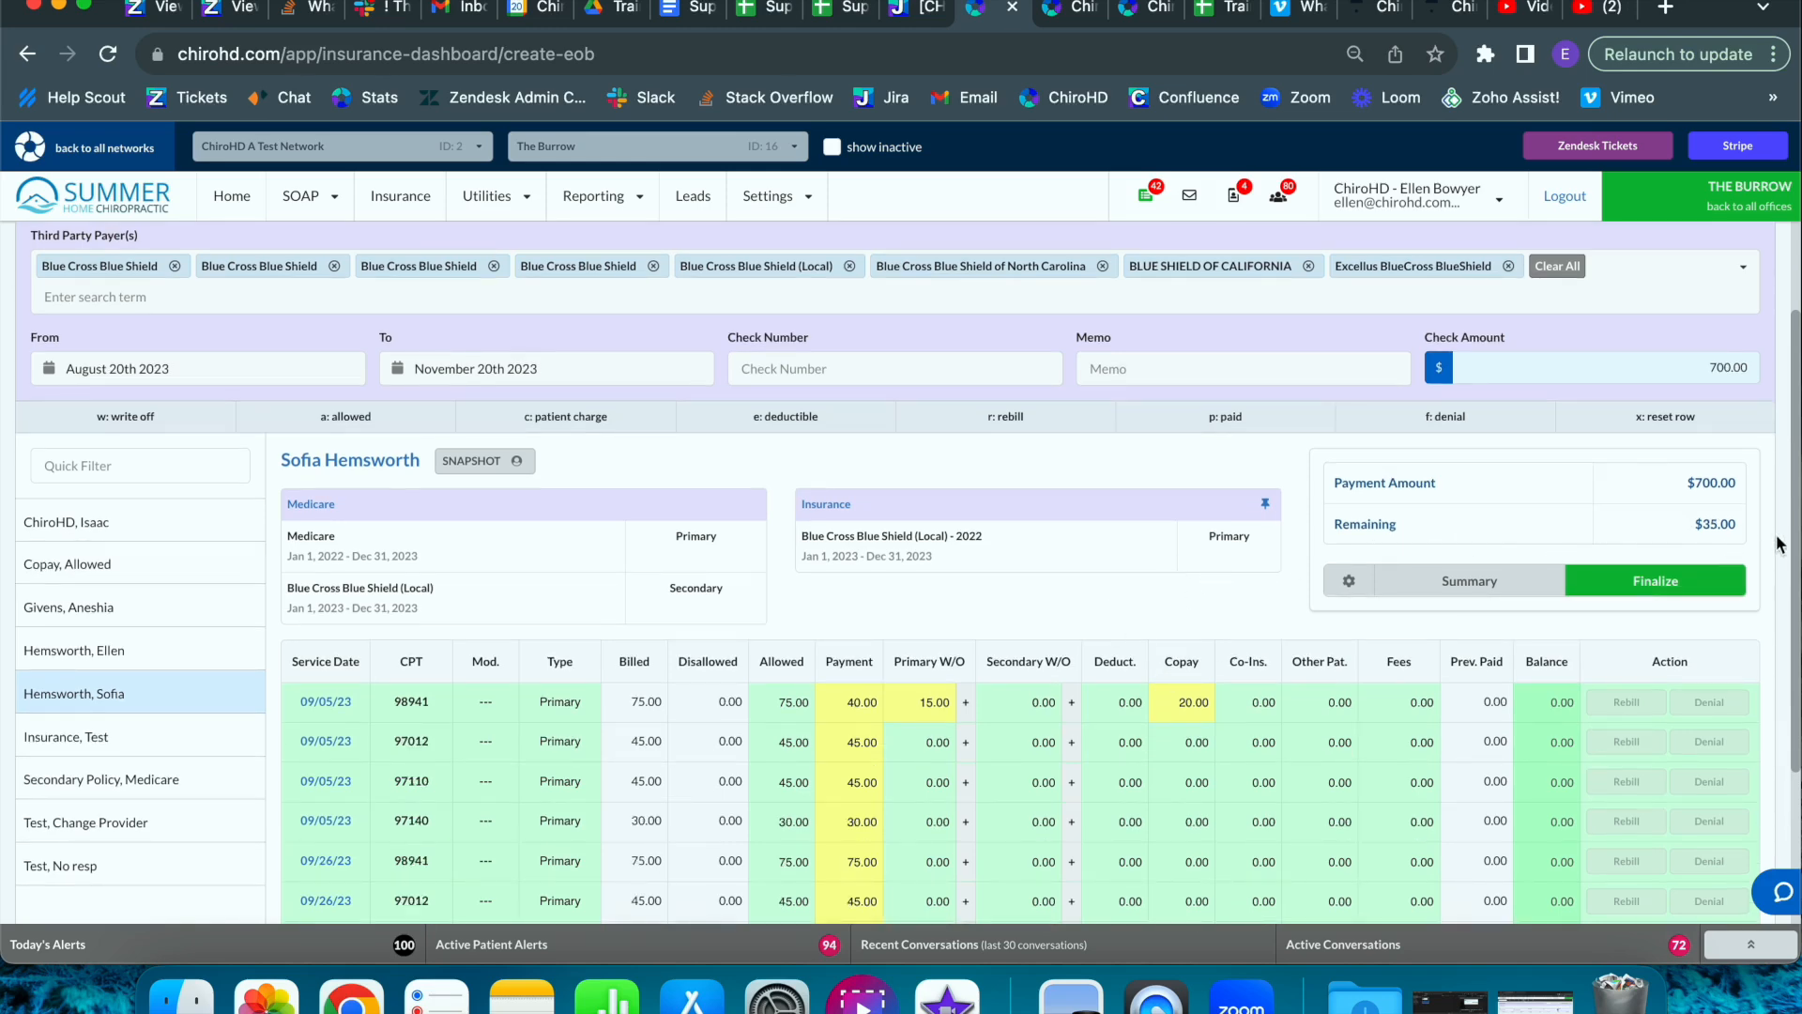
scroll(1718, 539, "down", 5)
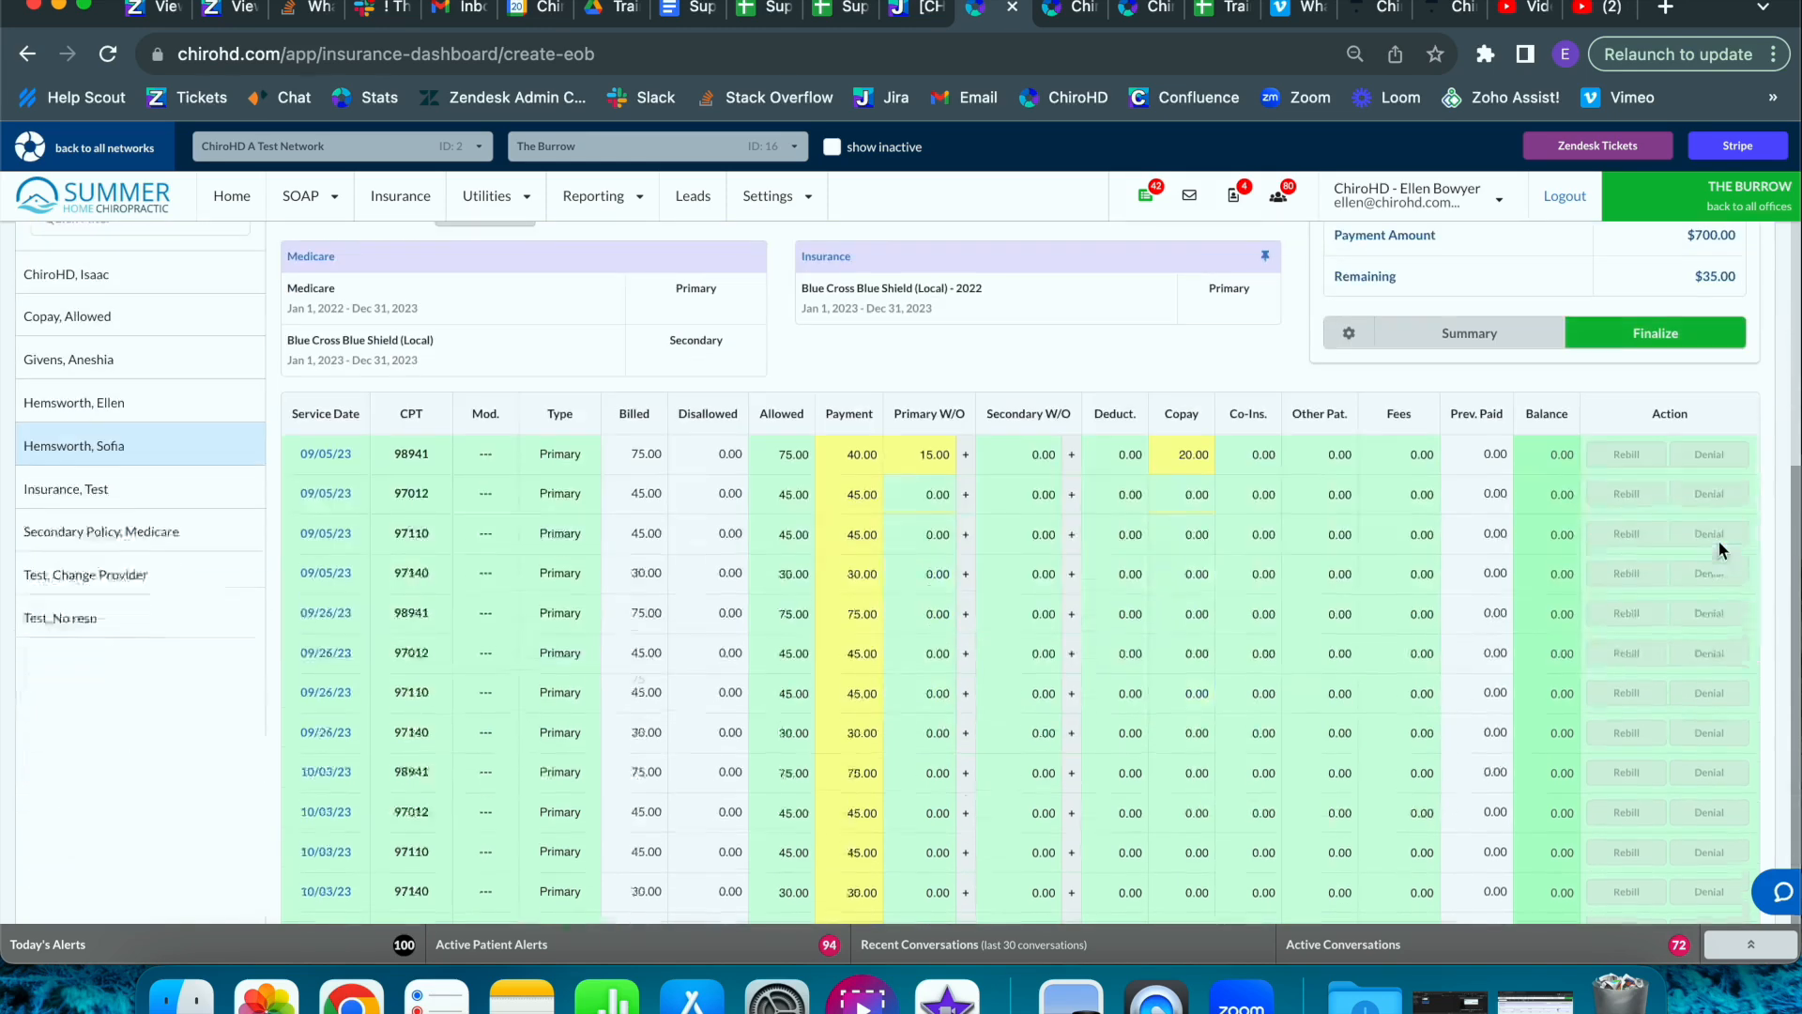
left_click(858, 912)
type("35")
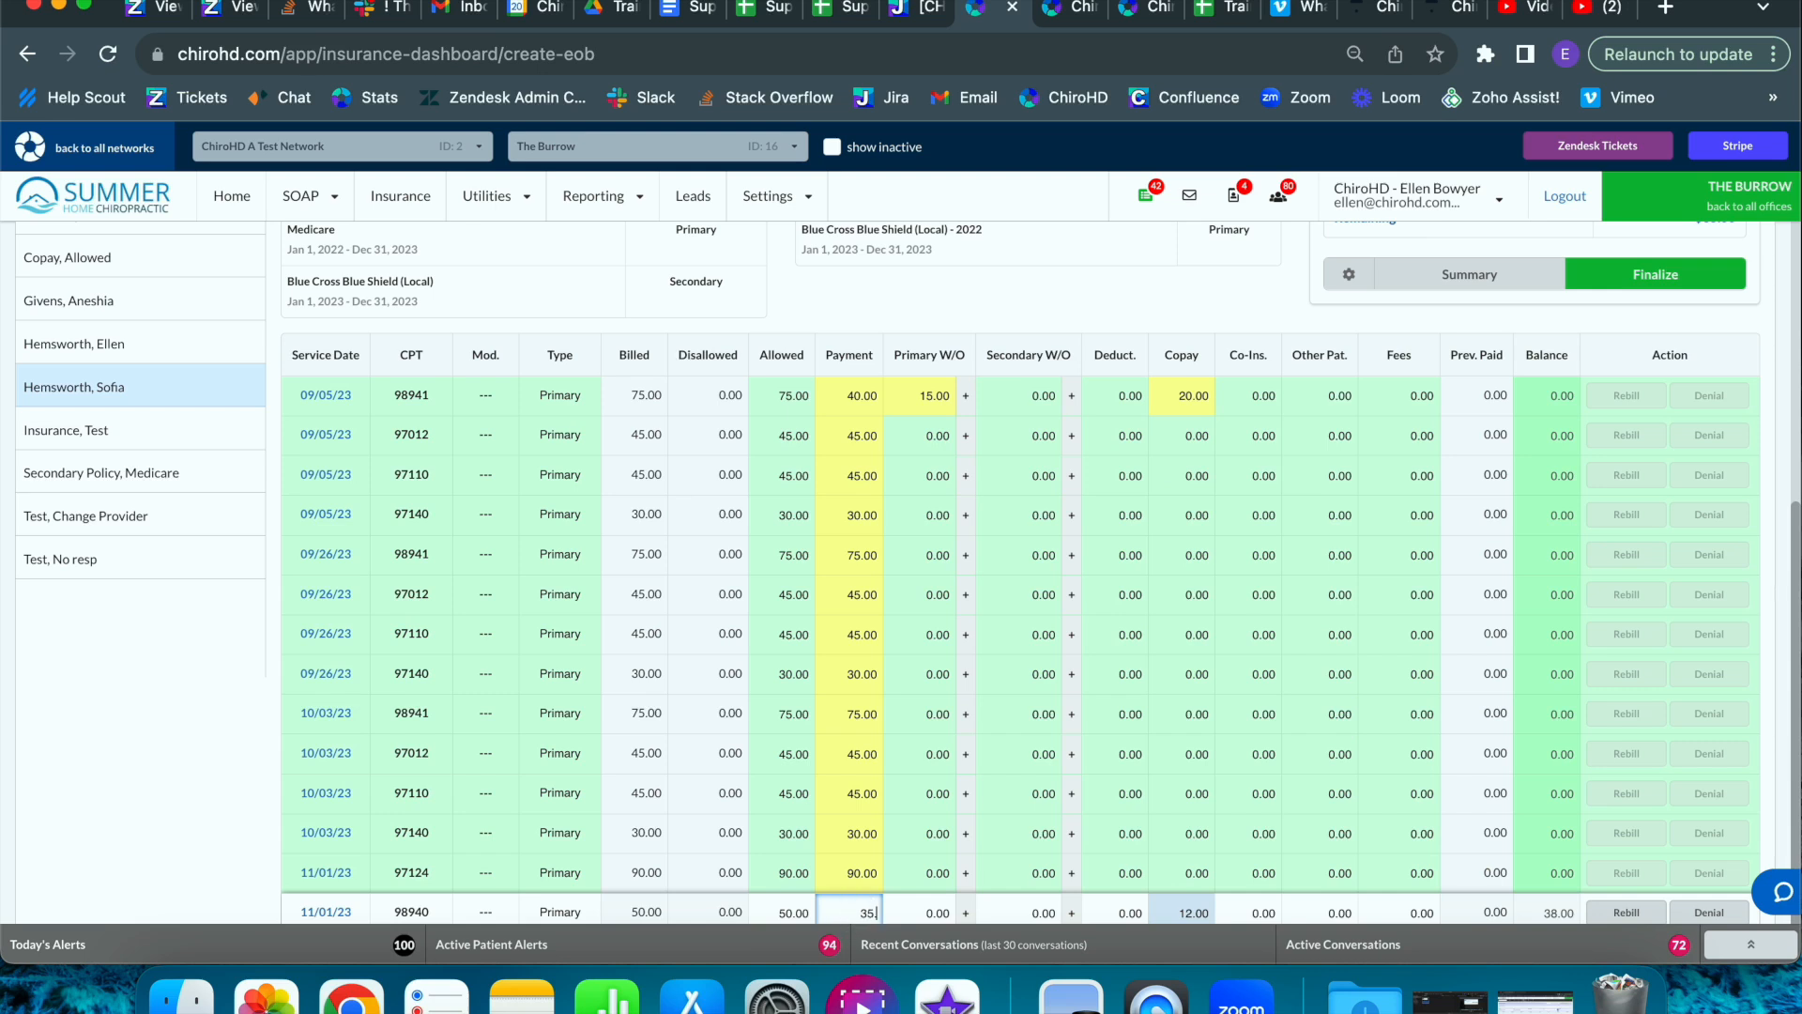
key("Tab")
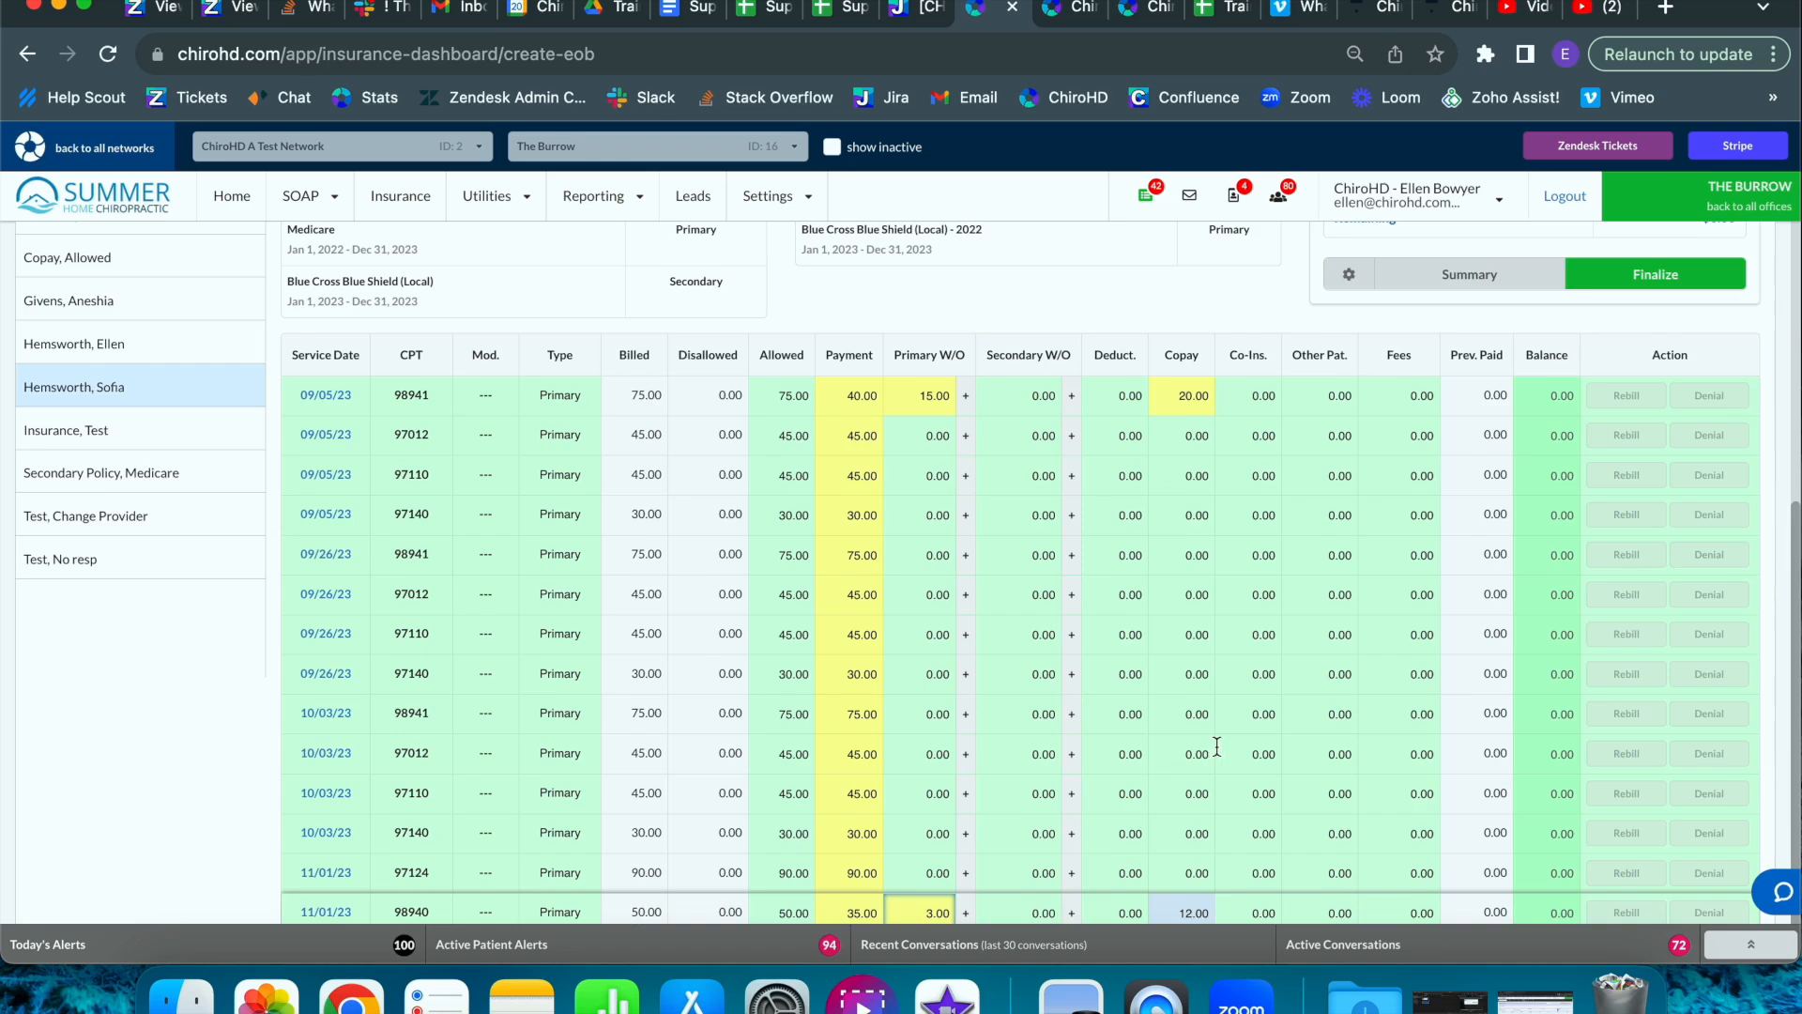
scroll(1216, 746, "up", 2)
scroll(1217, 747, "up", 2)
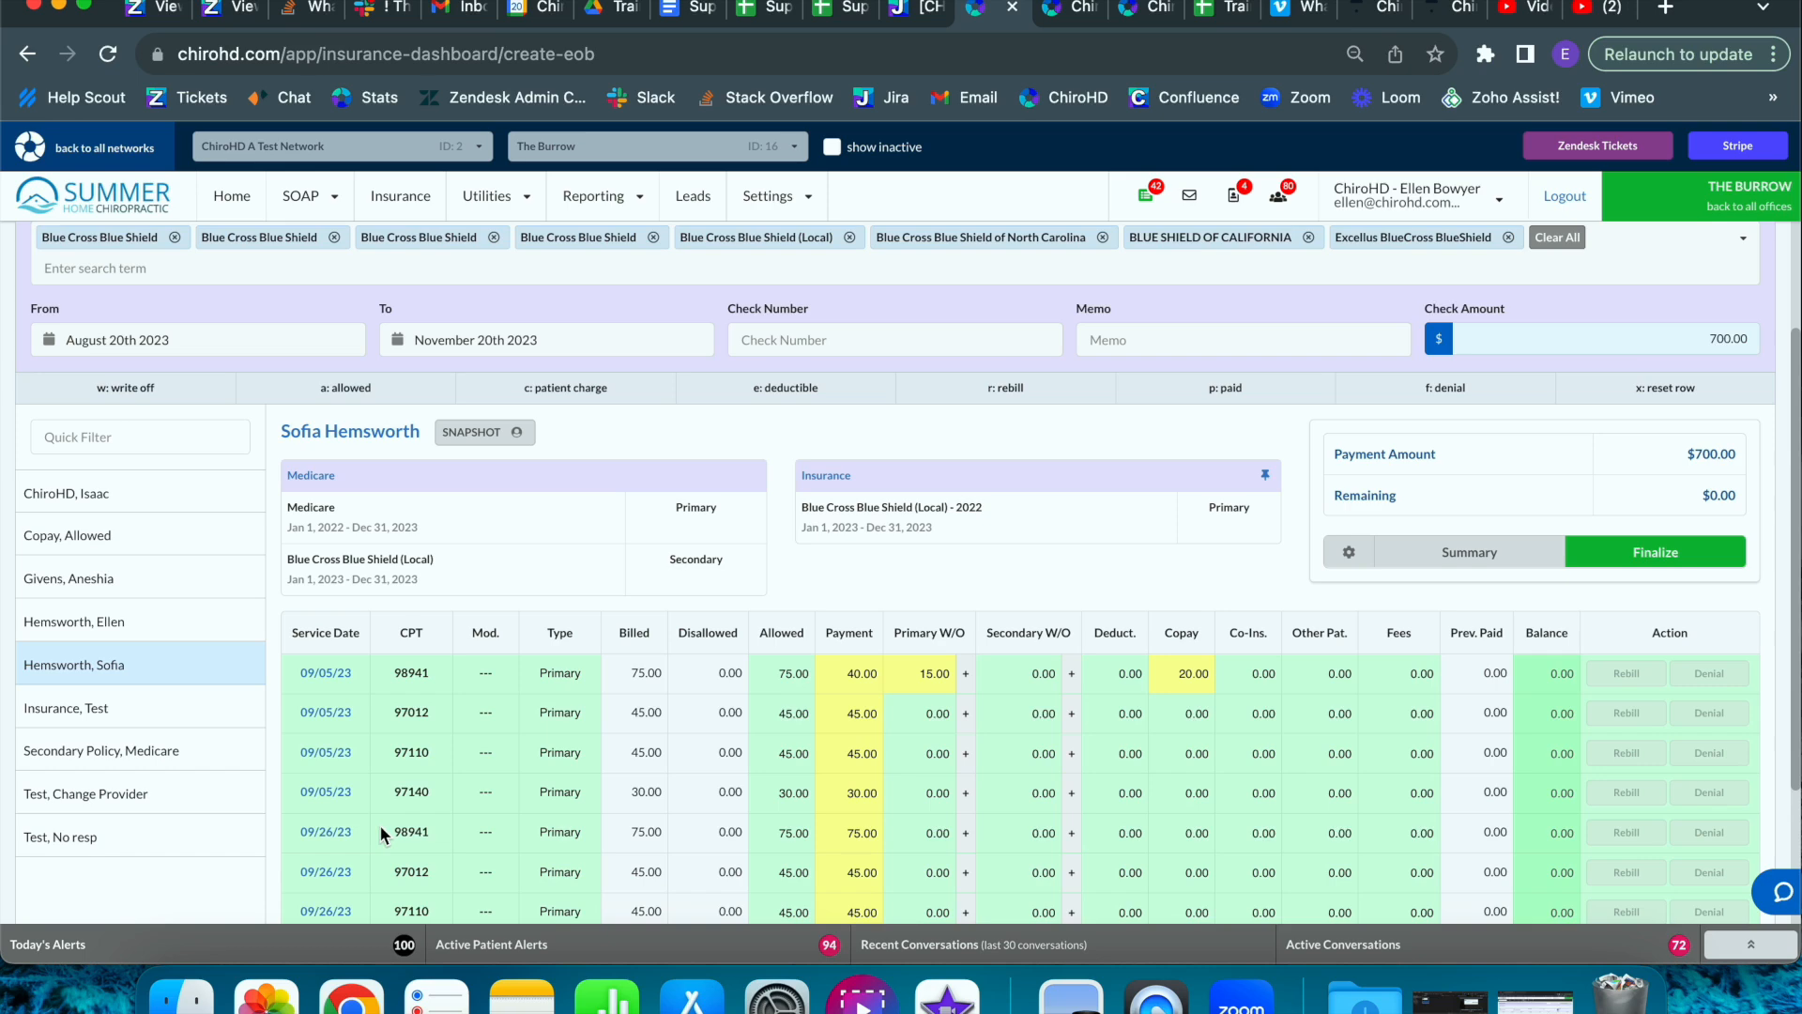
View the seventh patient's service line, return to the fifth patient and examine the type options on the 09/05/23 CPT 98941 line
left_click(145, 751)
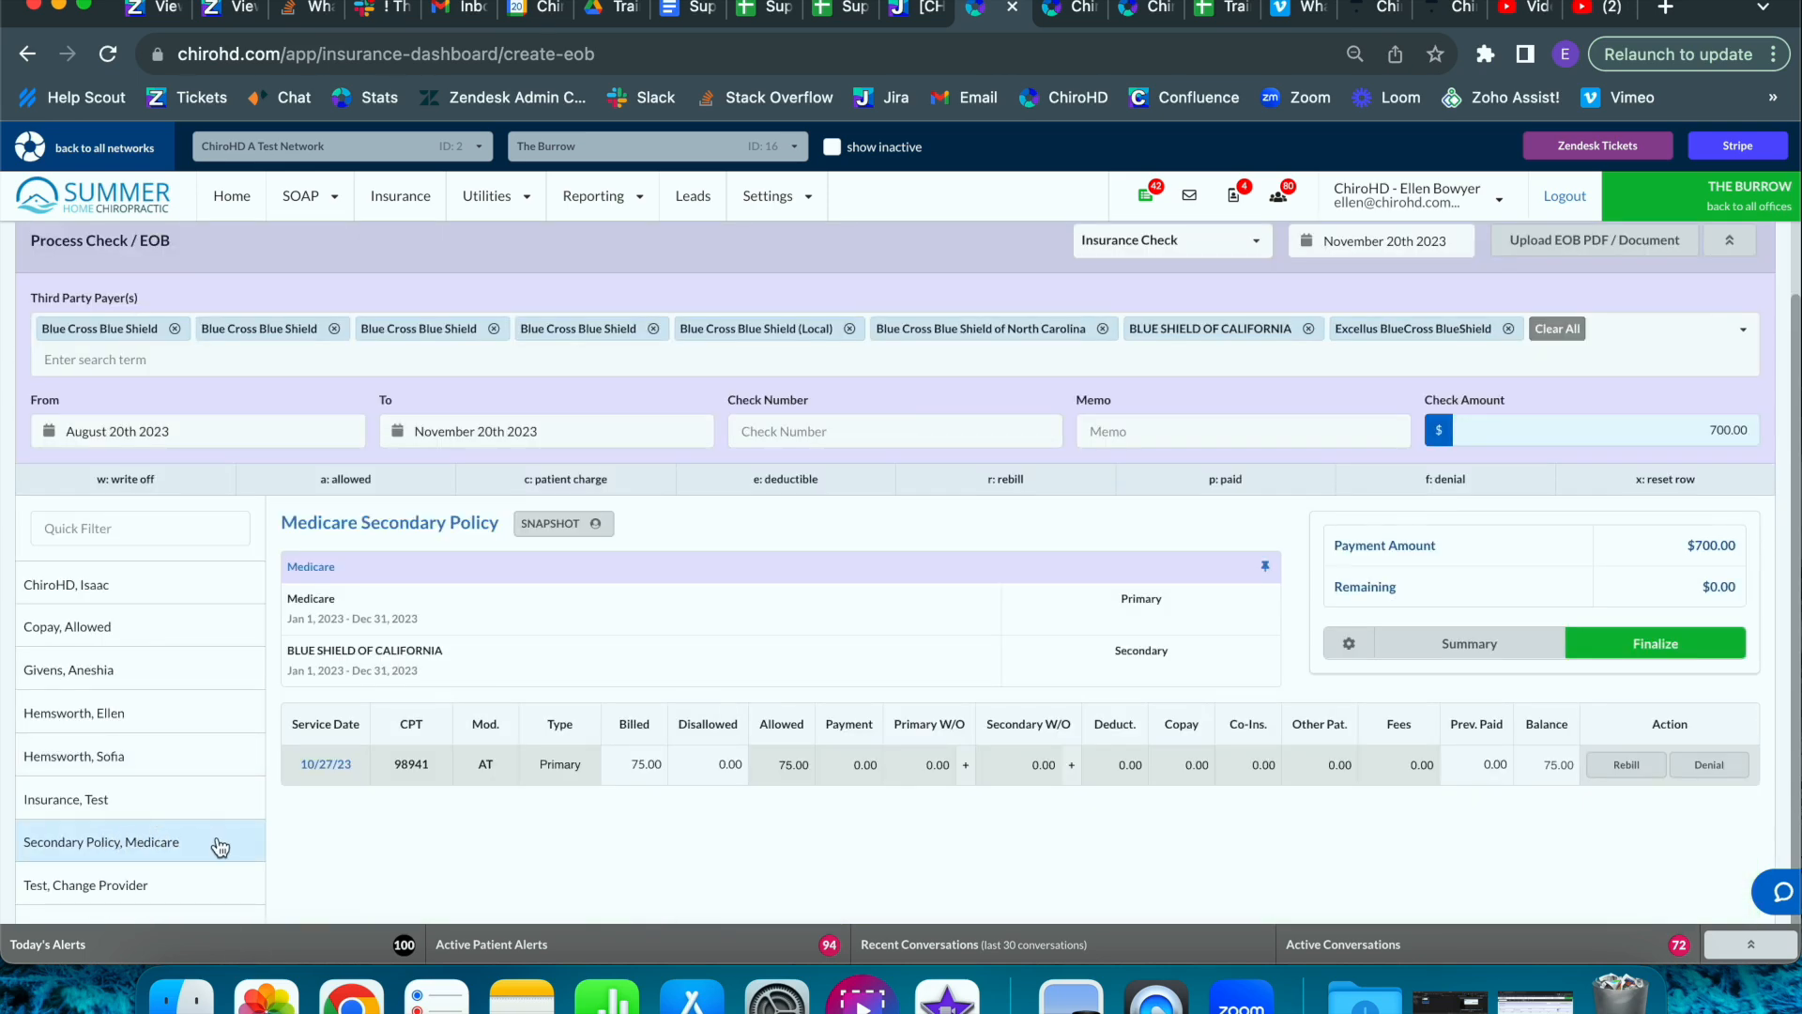
left_click(190, 756)
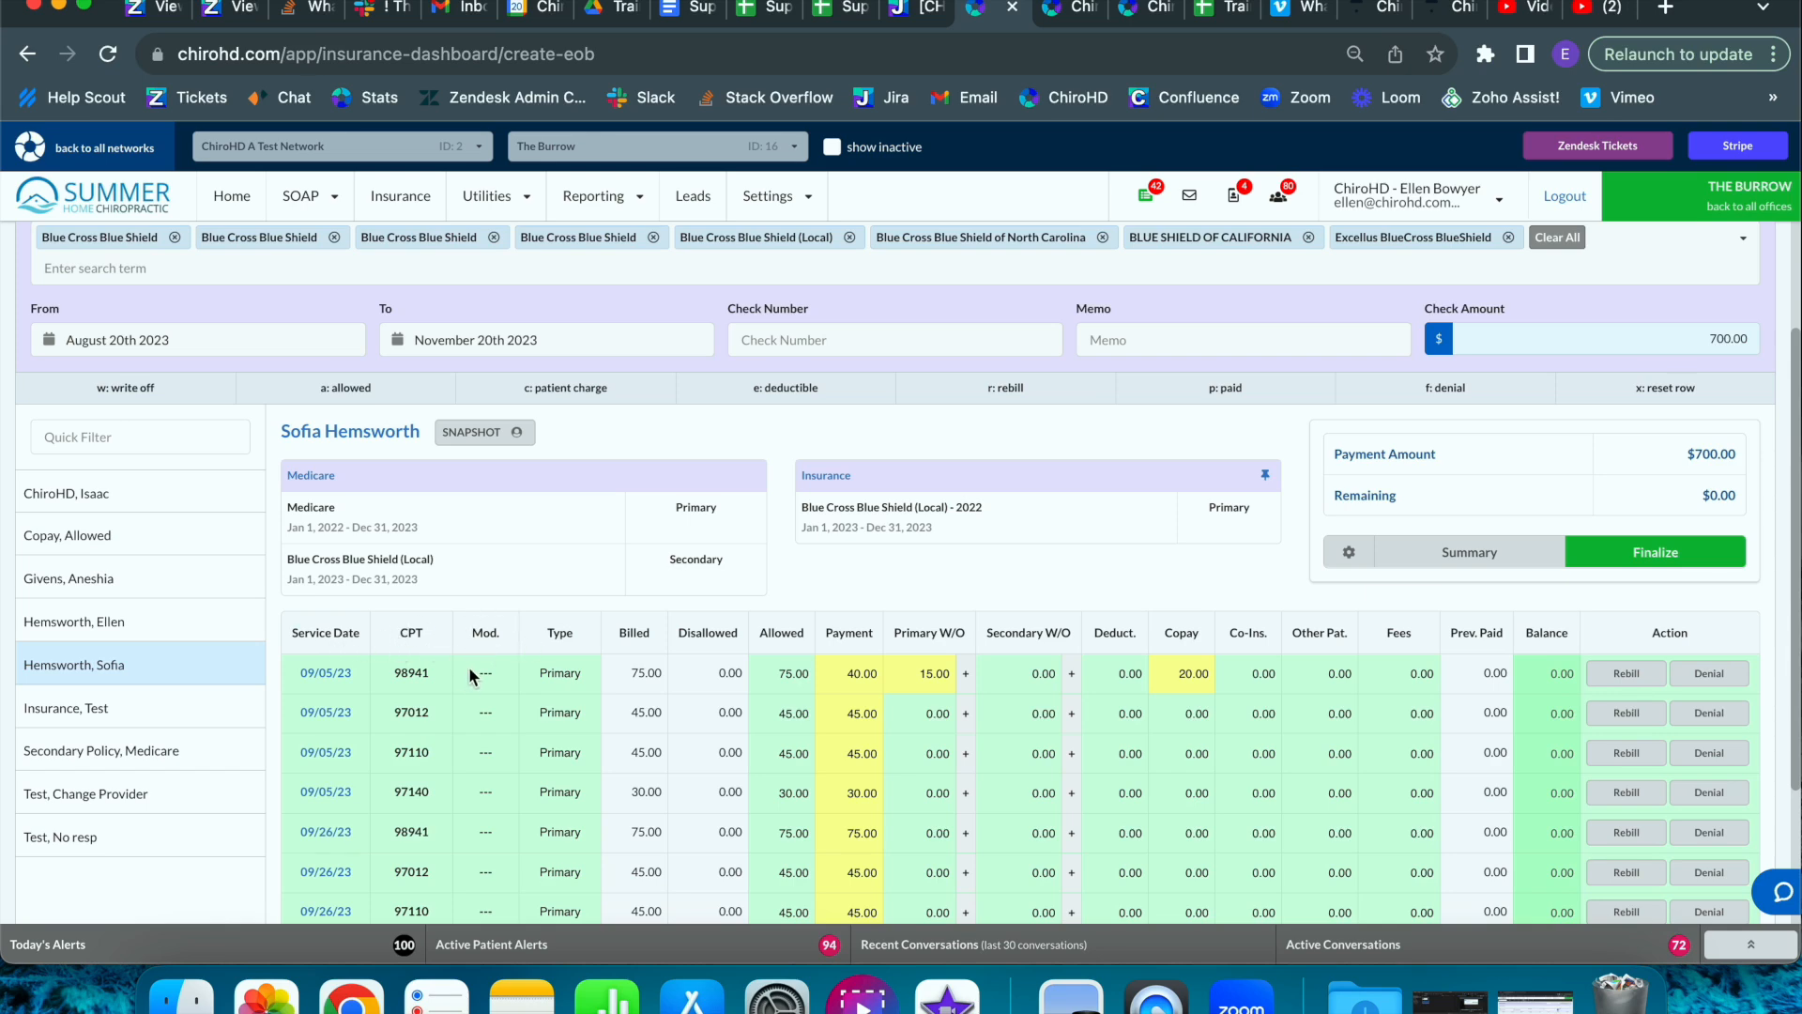
scroll(627, 665, "down", 2)
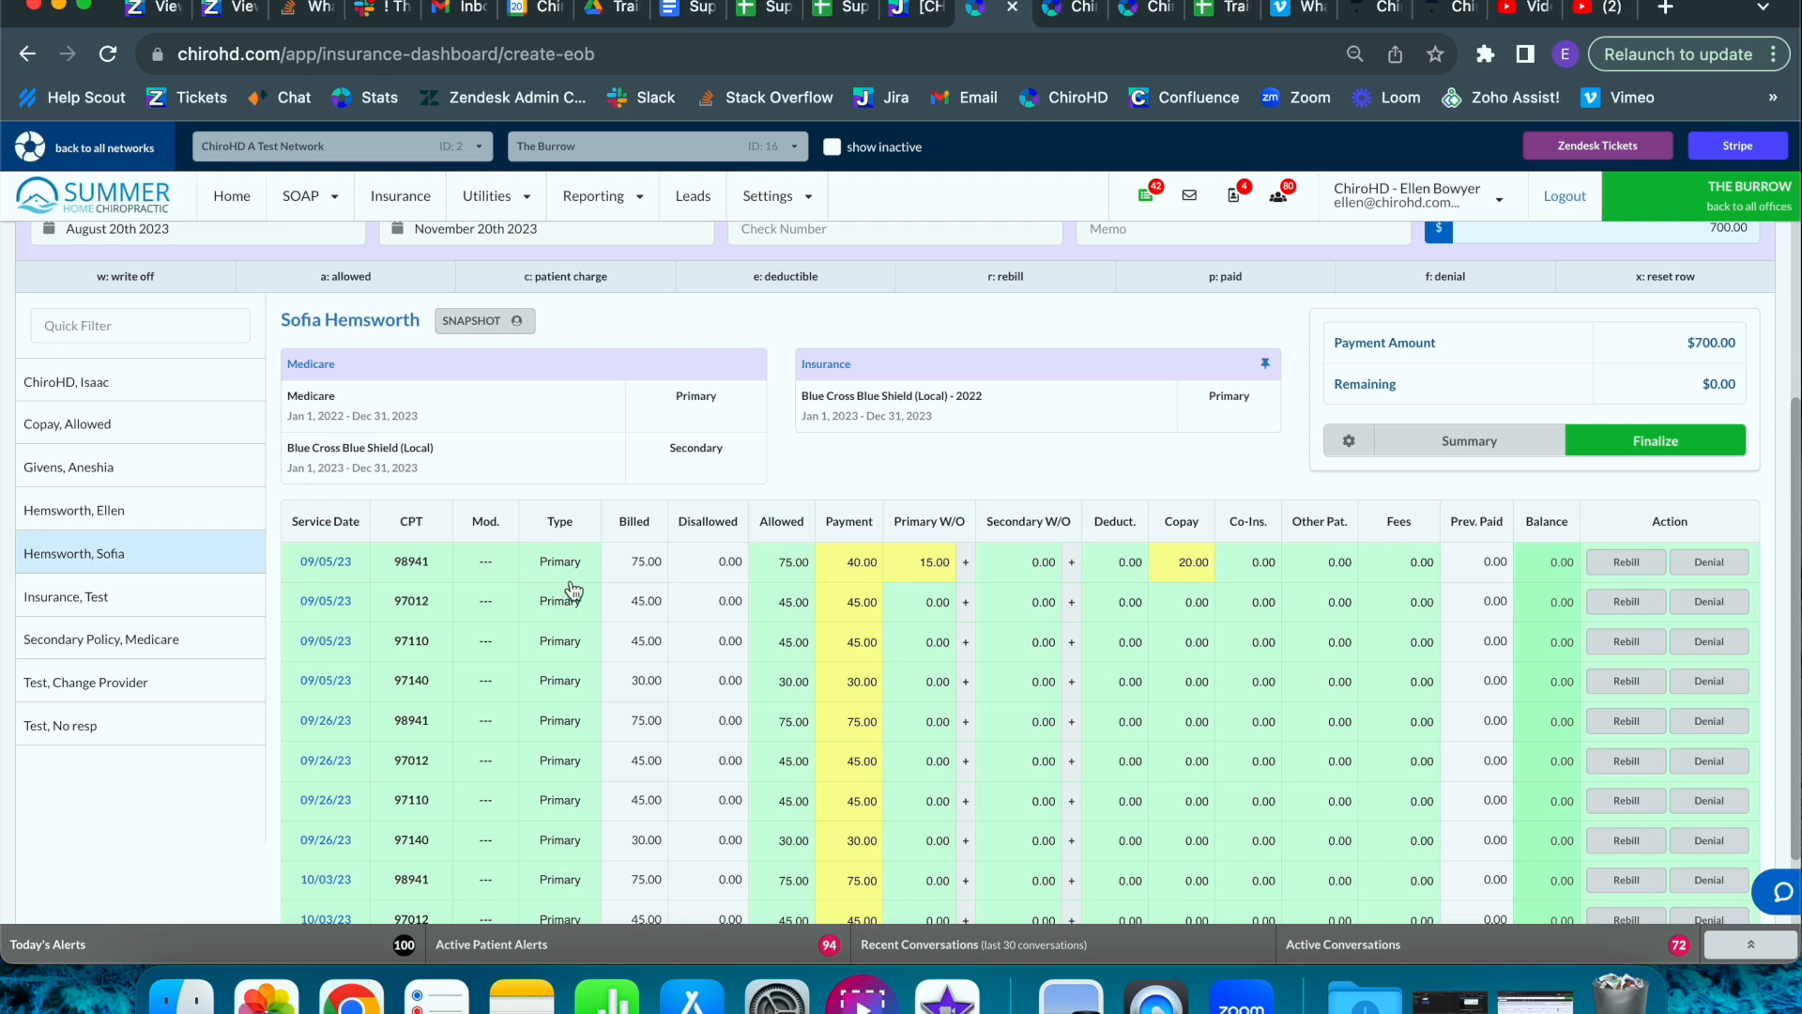
left_click(570, 568)
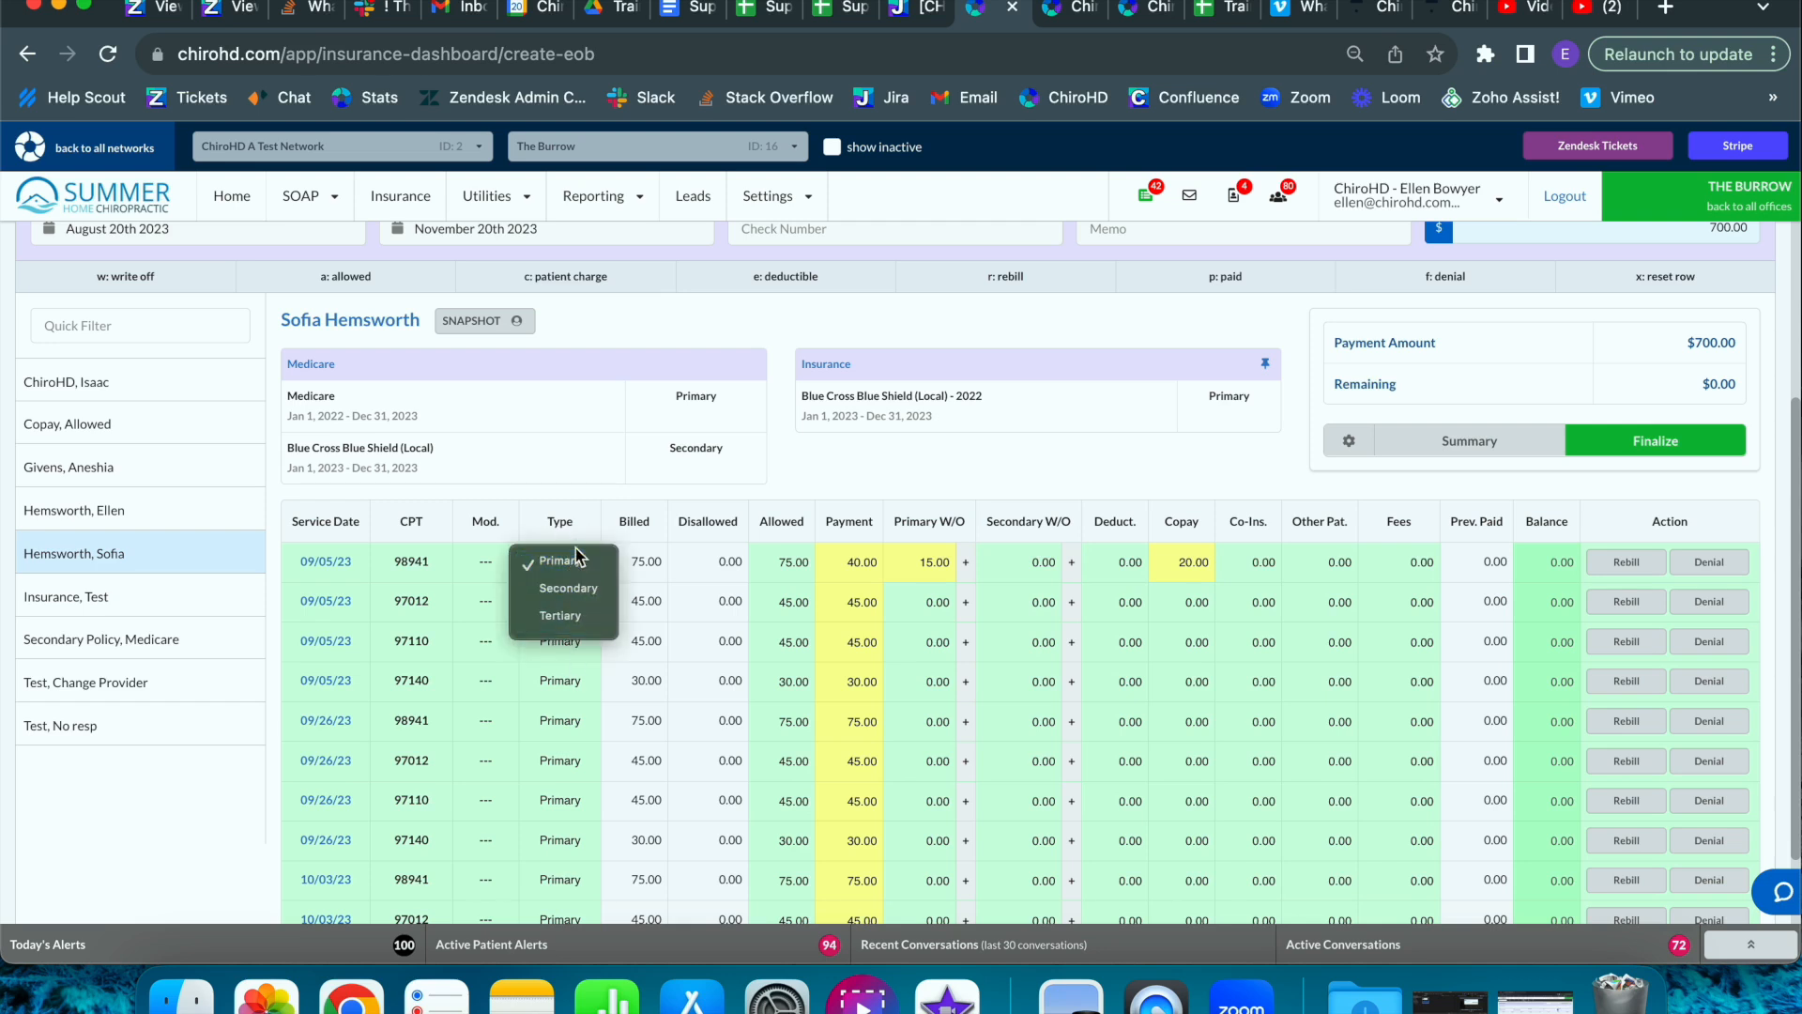
left_click(603, 522)
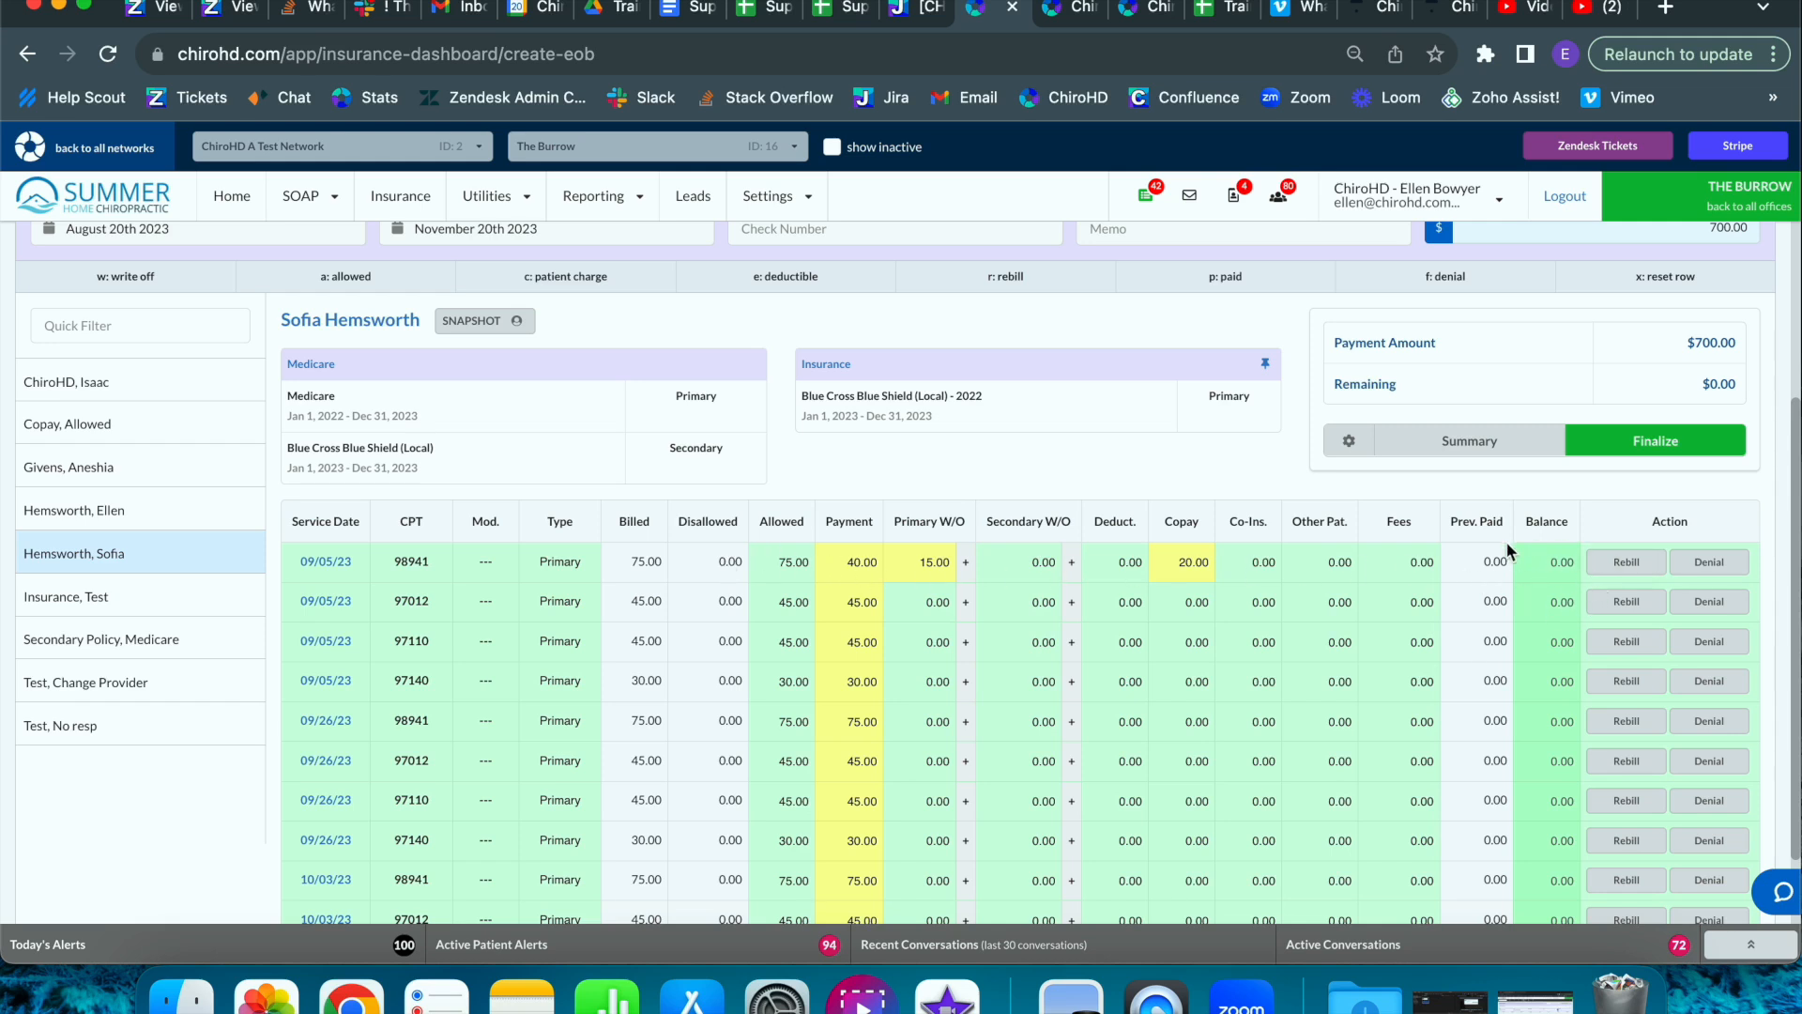
Reset the fifth patient's 09/05/23 CPT 98941 line and enter a 20.00 payment on it
left_click(1034, 563)
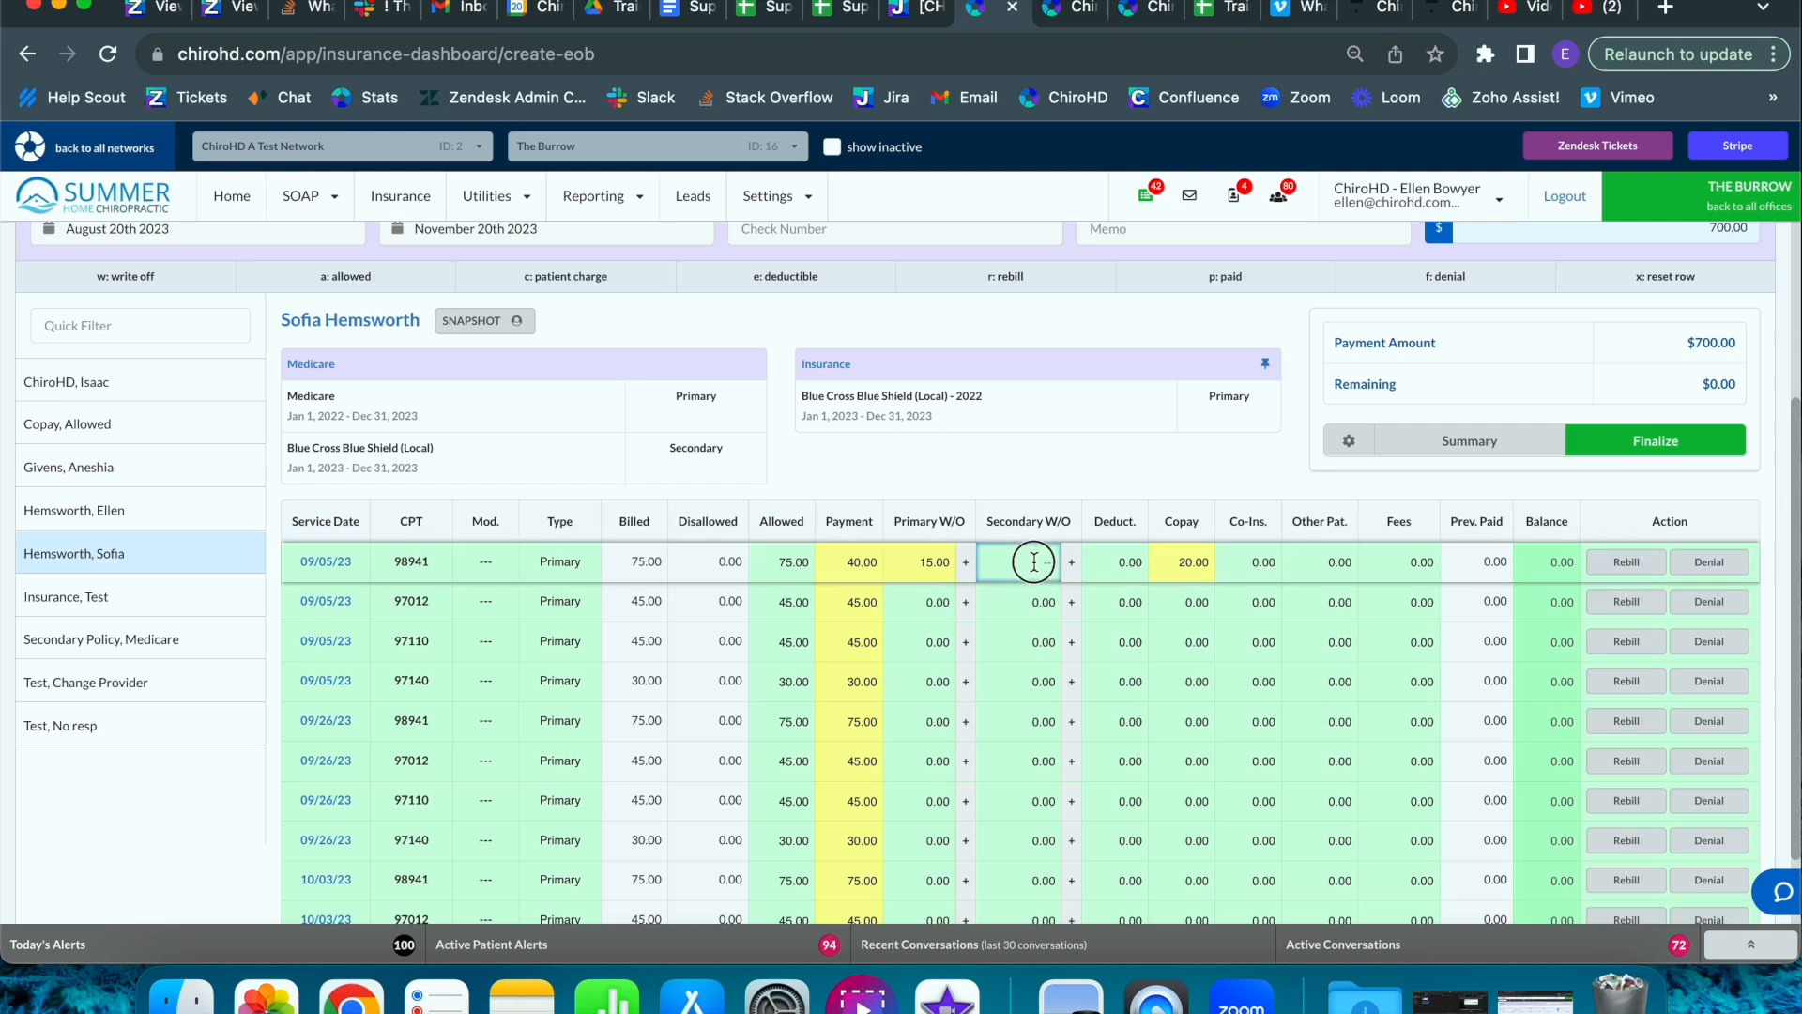
key("x")
left_click(848, 562)
type("20")
key("Tab")
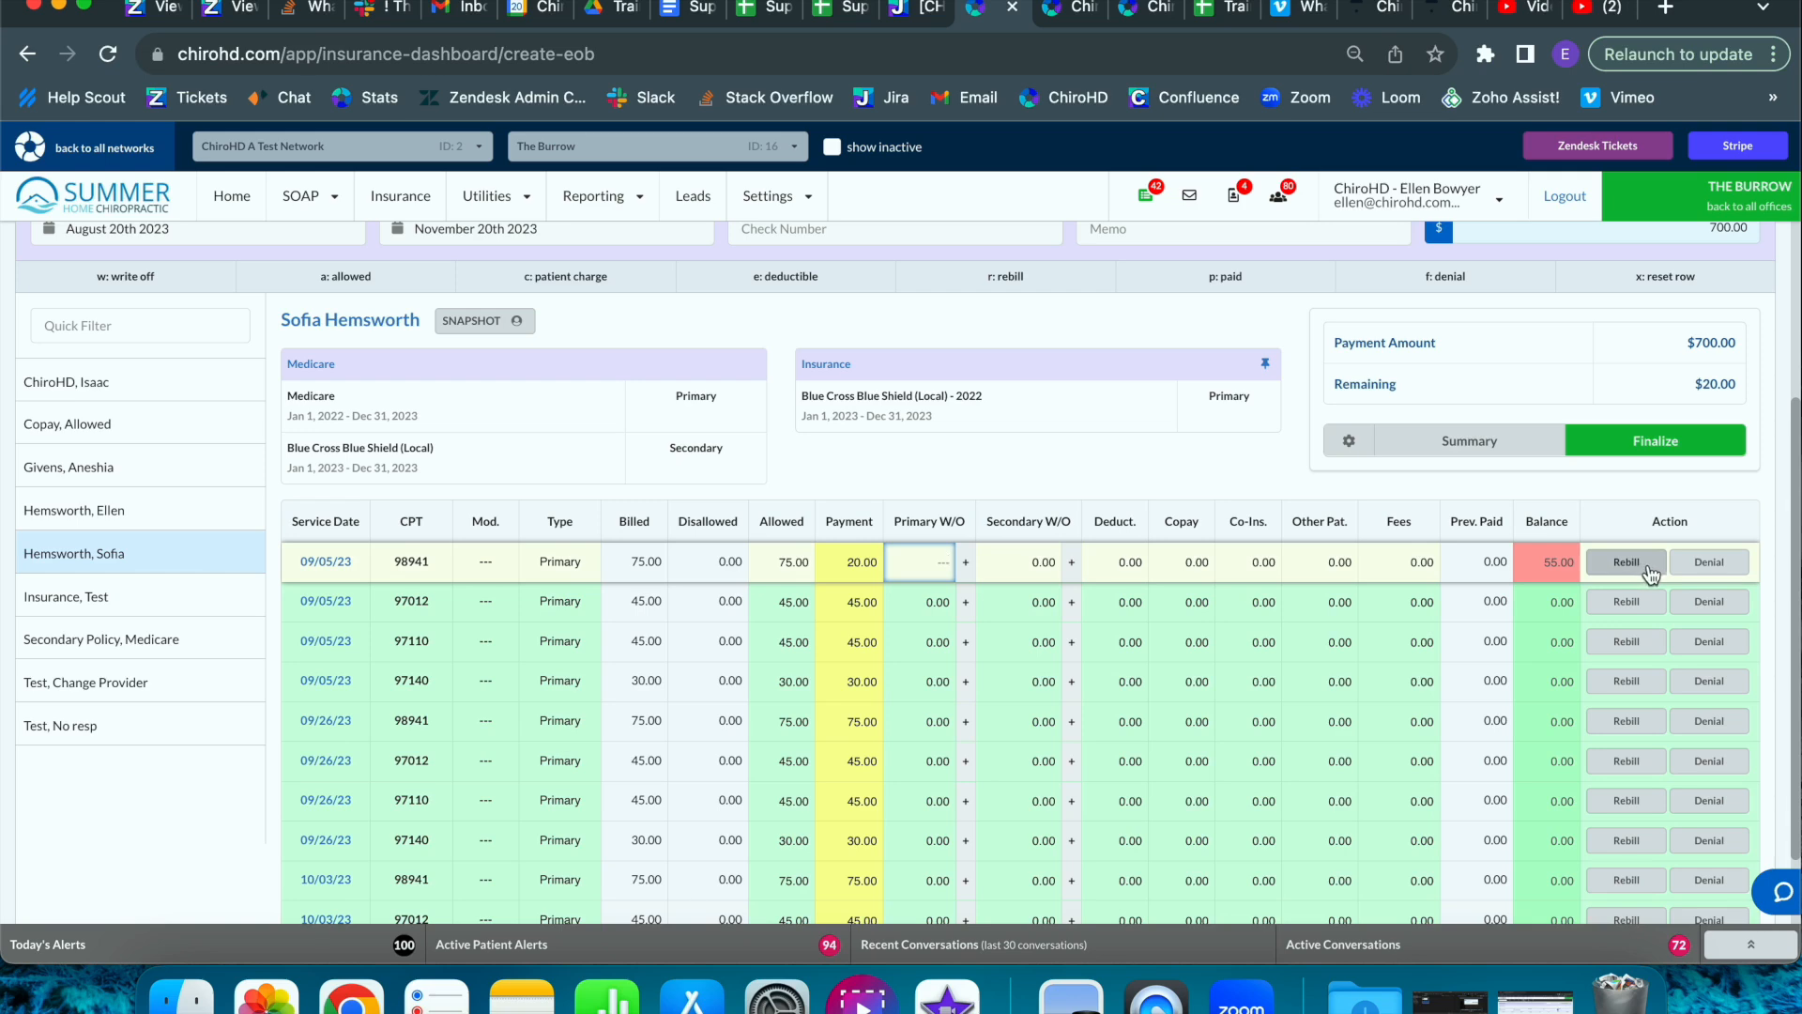
Examine the resubmission reasons and action options in the denial form for the 09/05/23 CPT 98941 line
left_click(1709, 562)
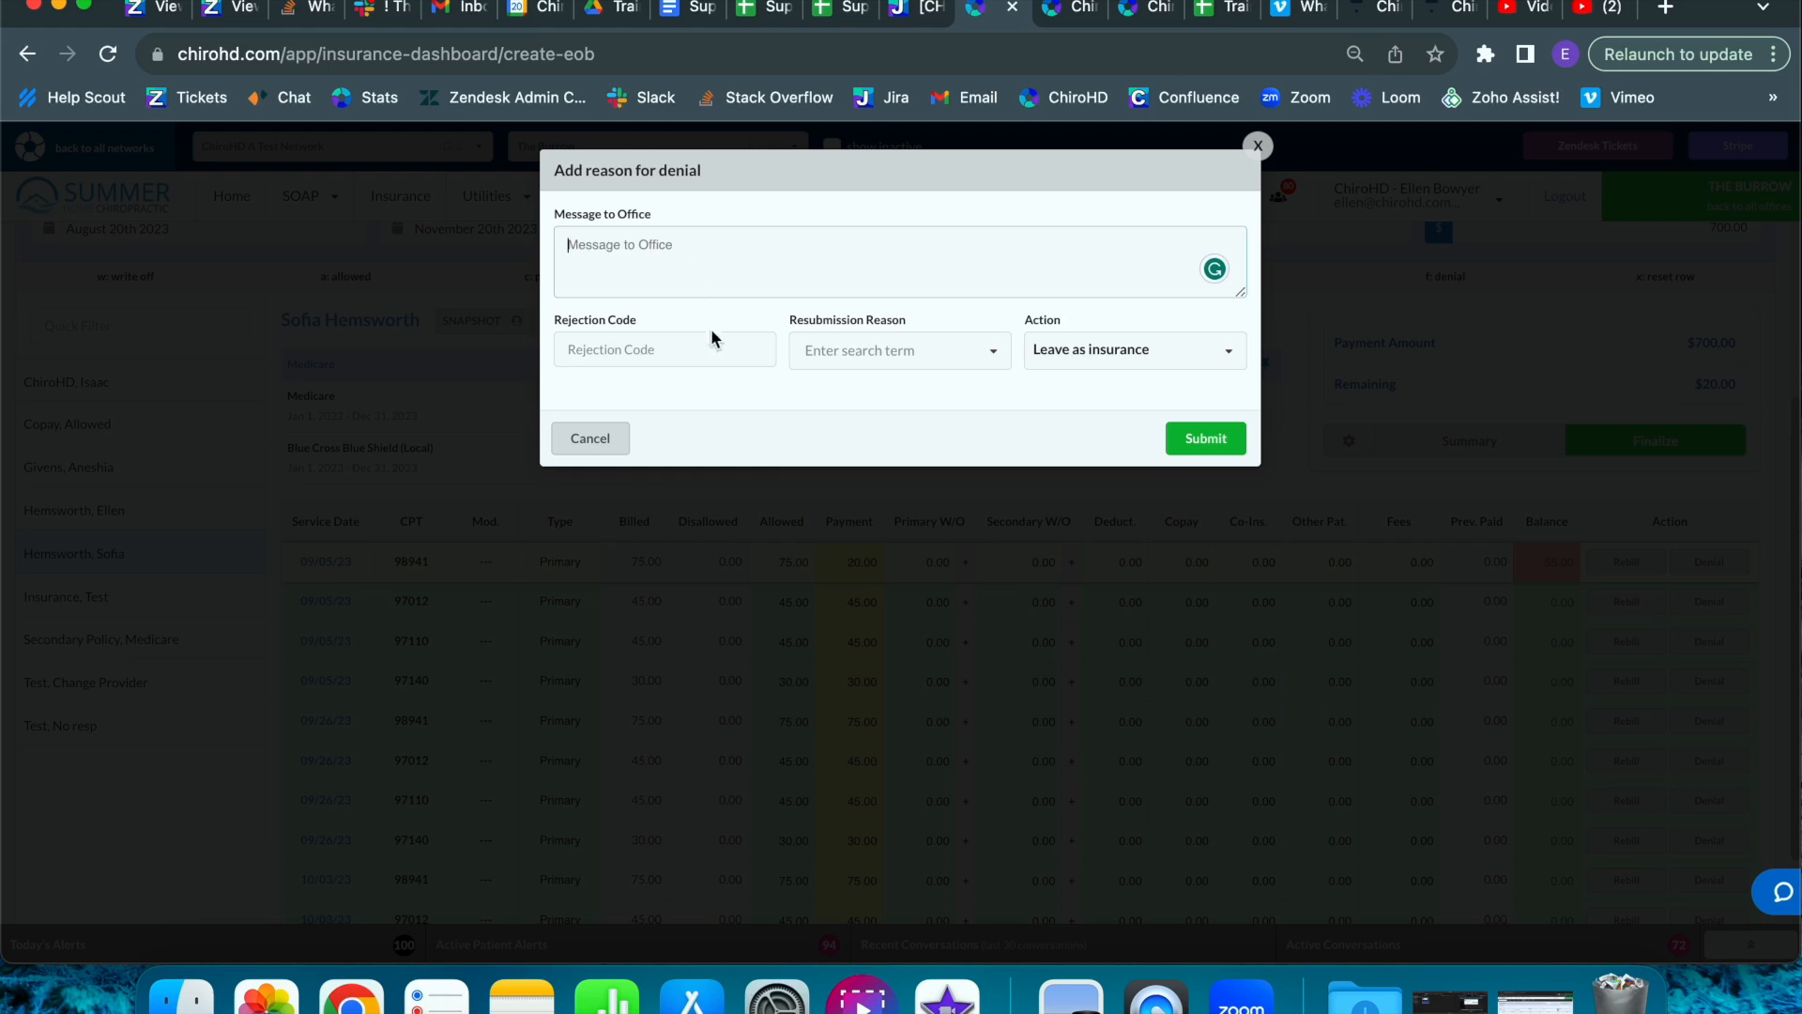
left_click(930, 336)
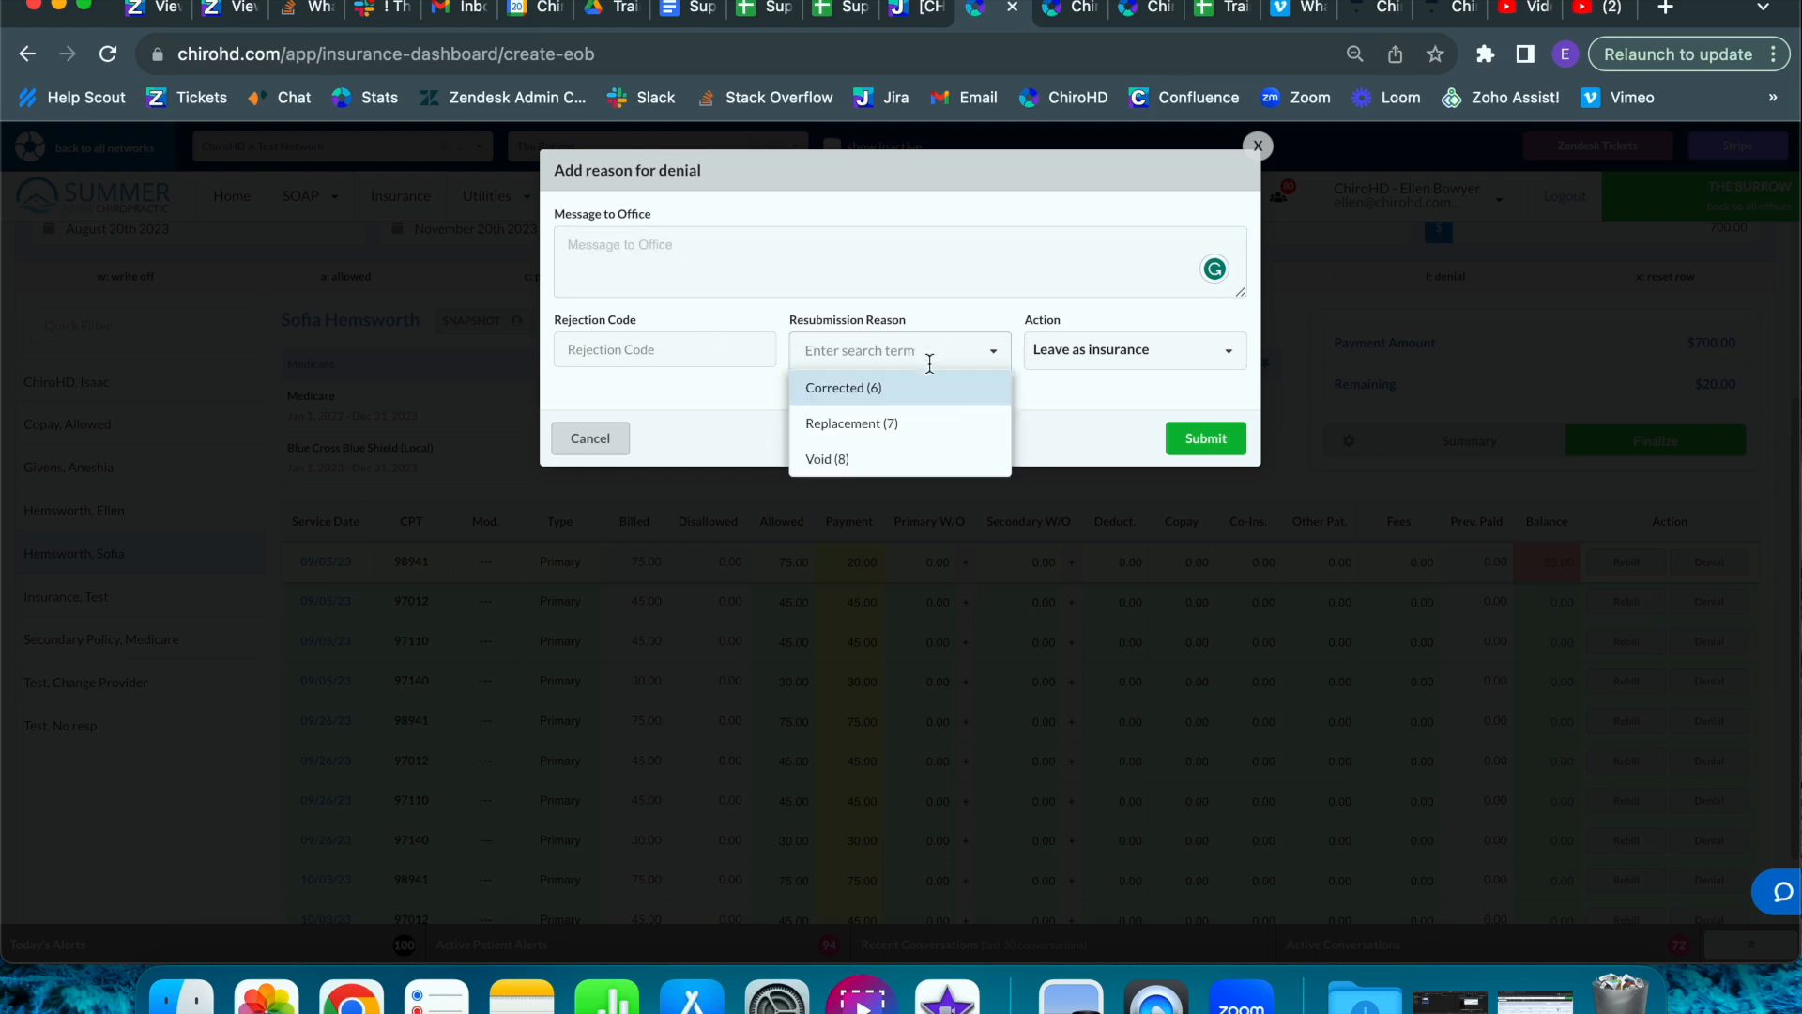
left_click(1088, 370)
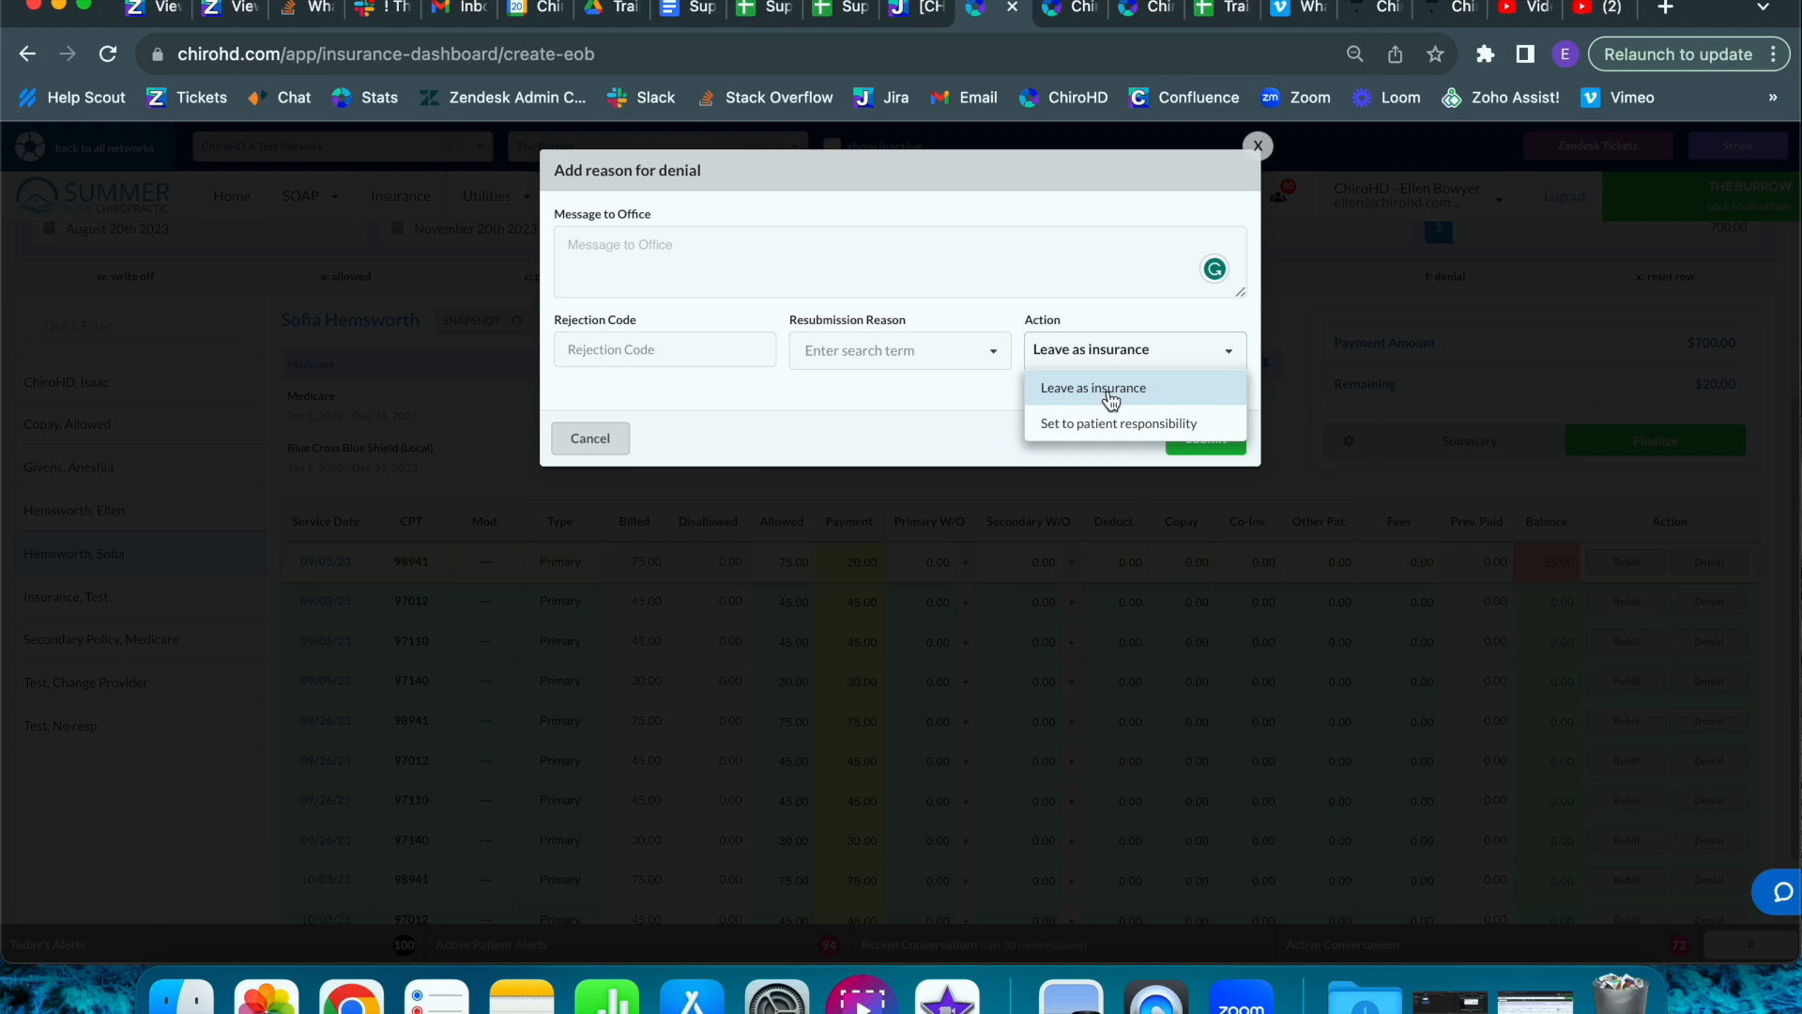
left_click(1112, 401)
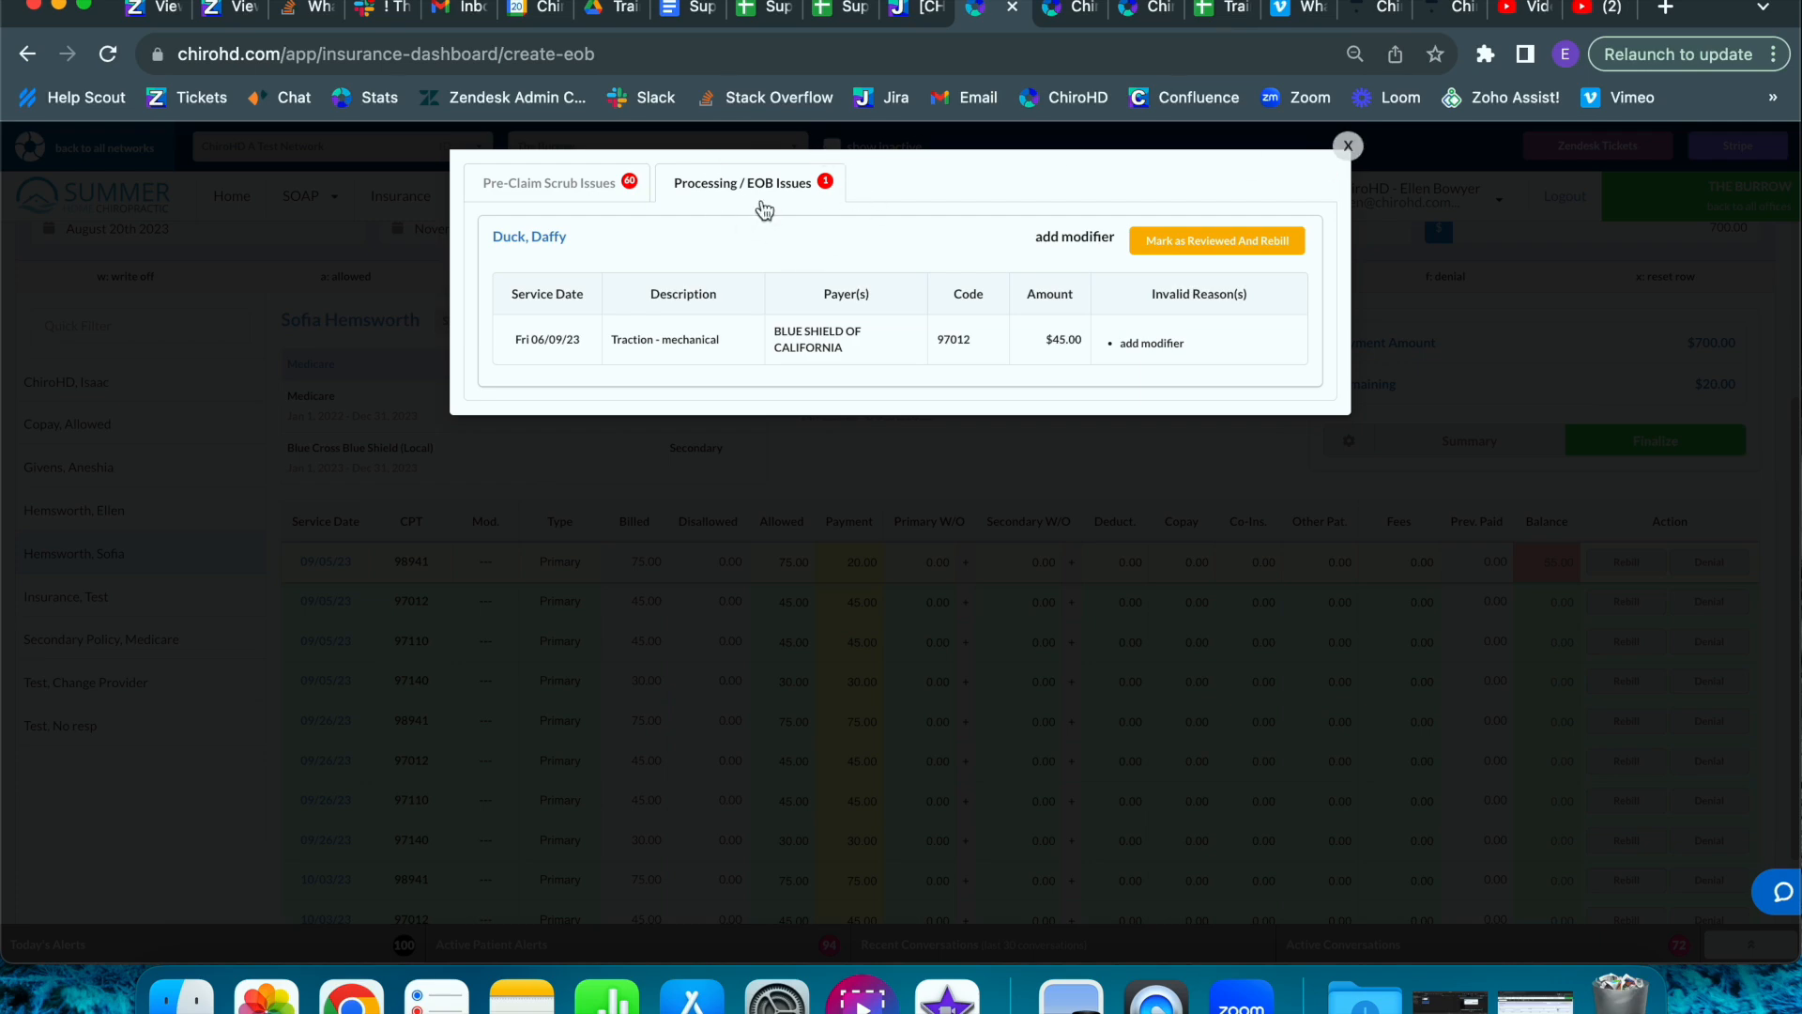
Review the claim flagged under Processing / EOB Issues and close the issues window
left_click(1346, 147)
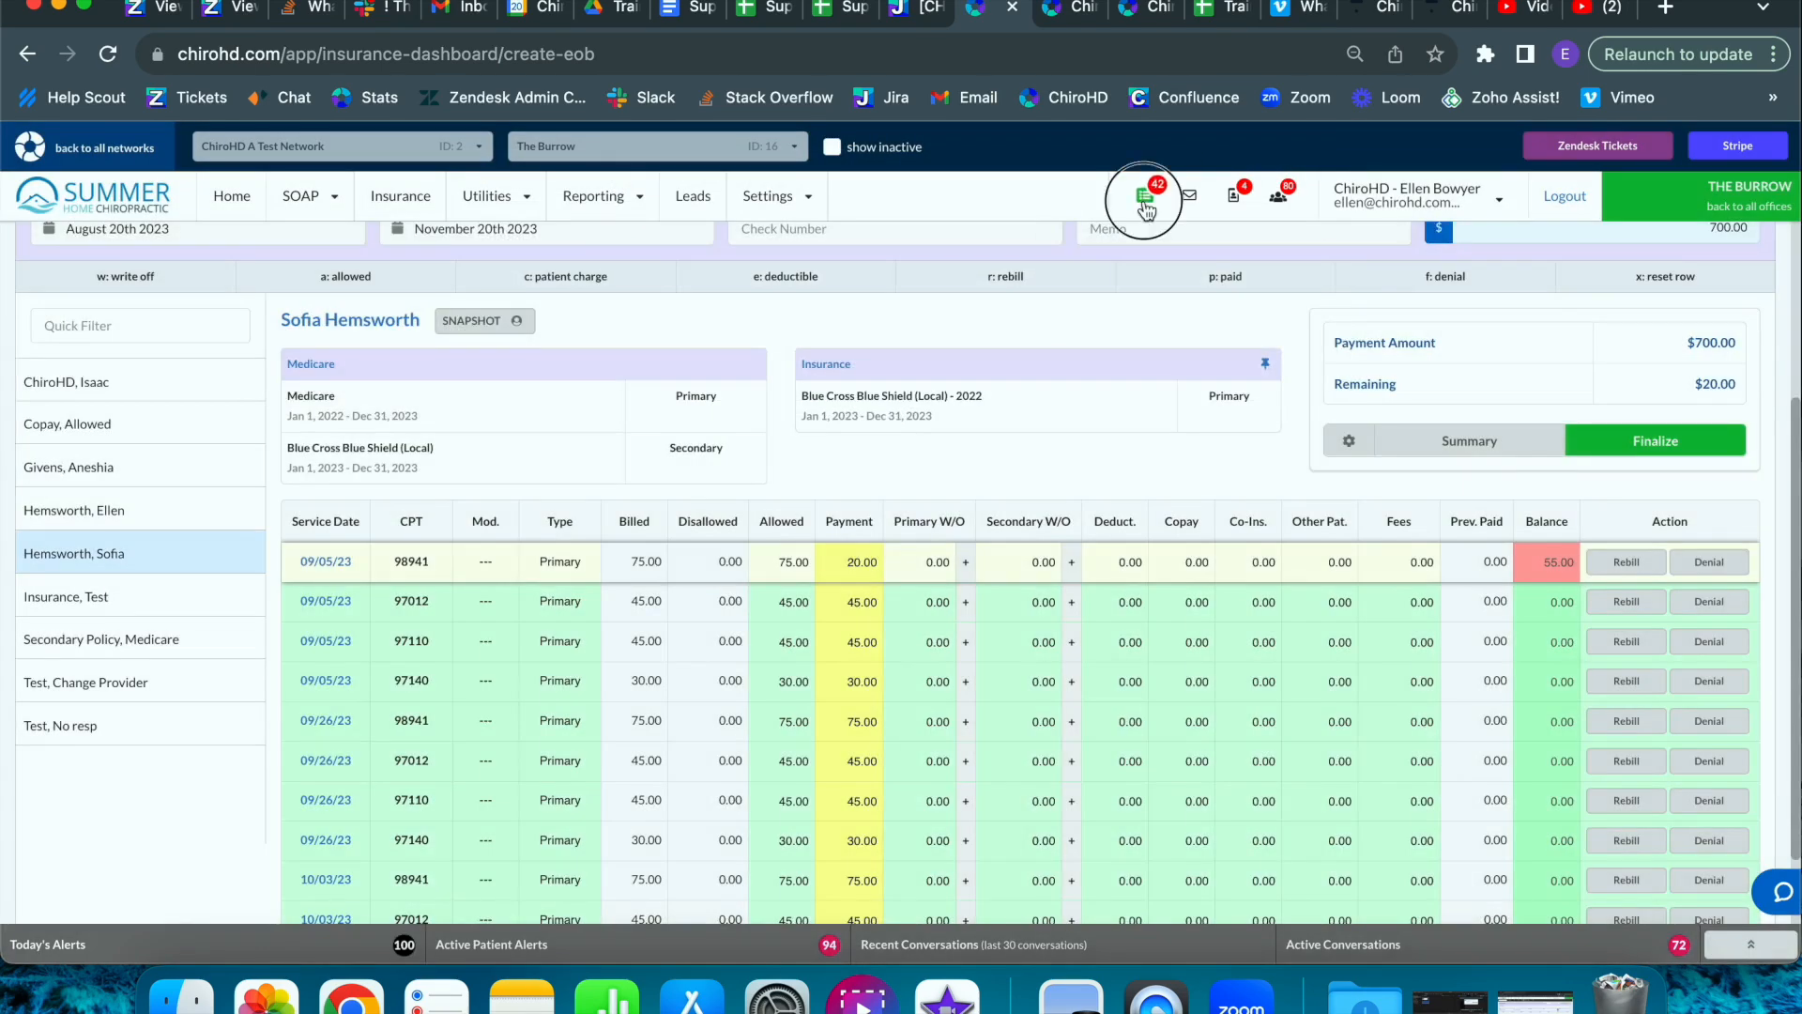
left_click(1150, 193)
left_click(745, 184)
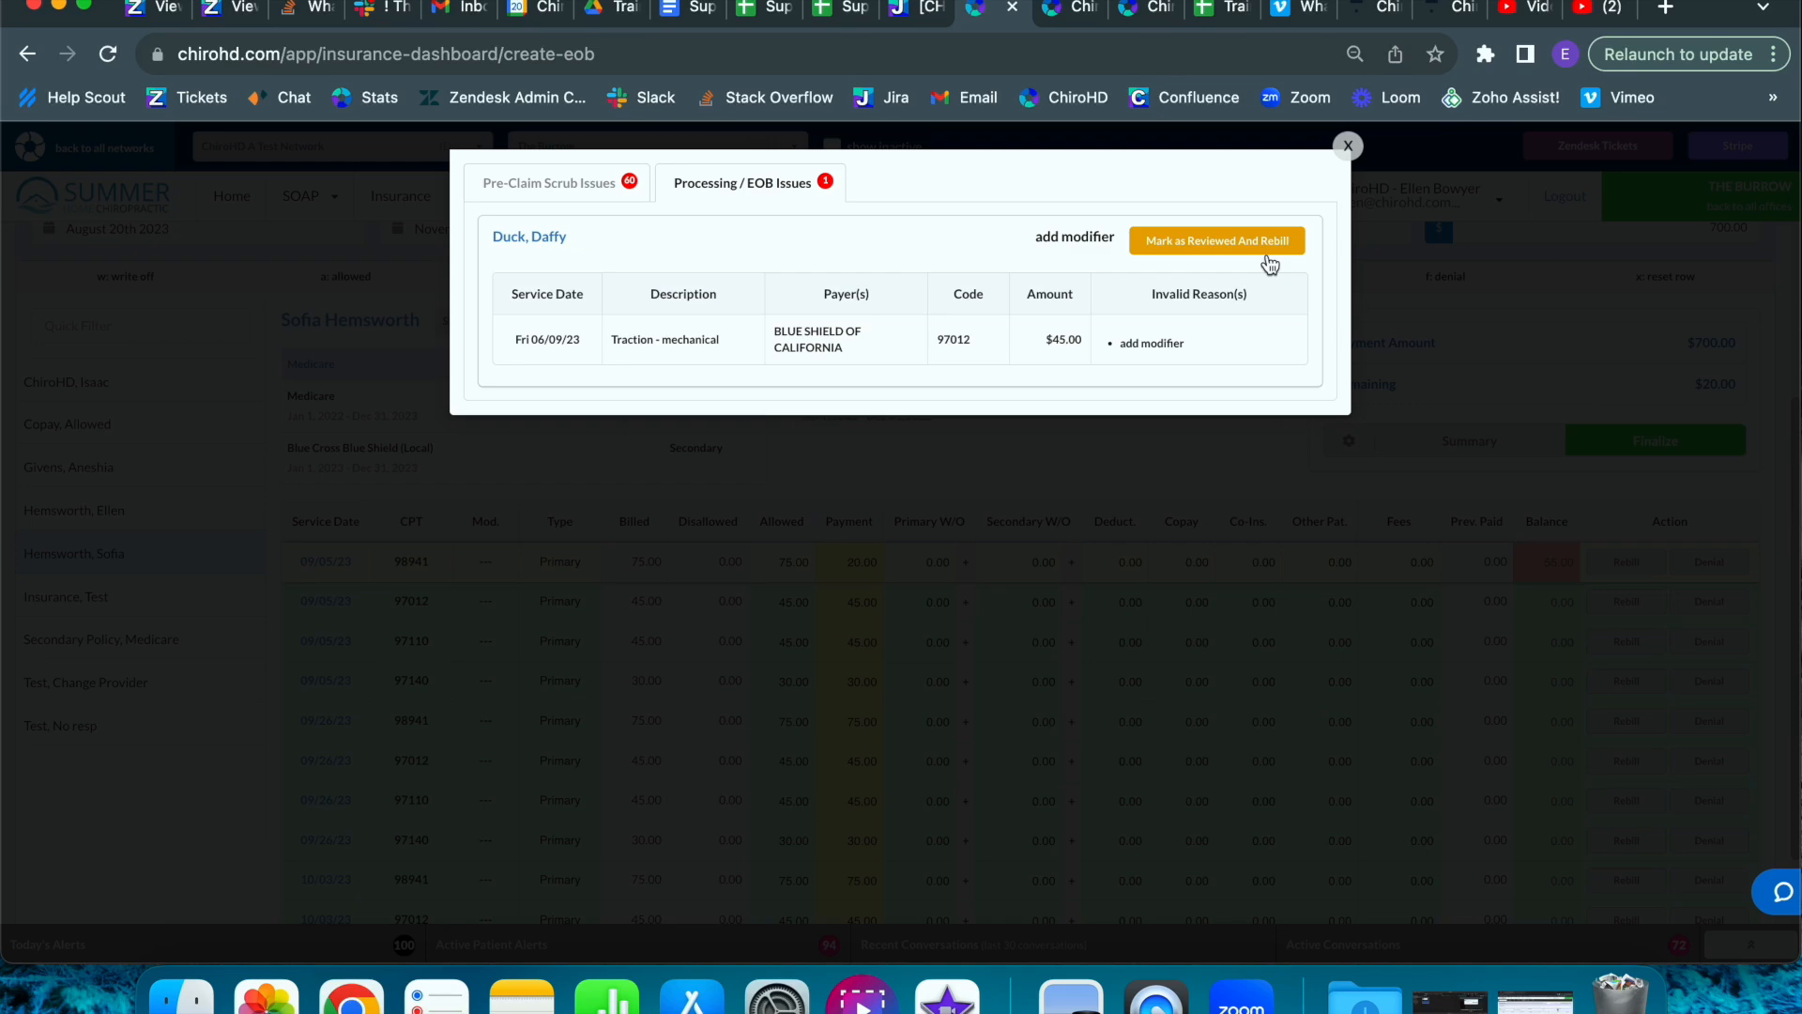
left_click(1348, 146)
Set the payment on the 09/05/23 CPT 98941 line to 40.00 and finalize the check
key("f")
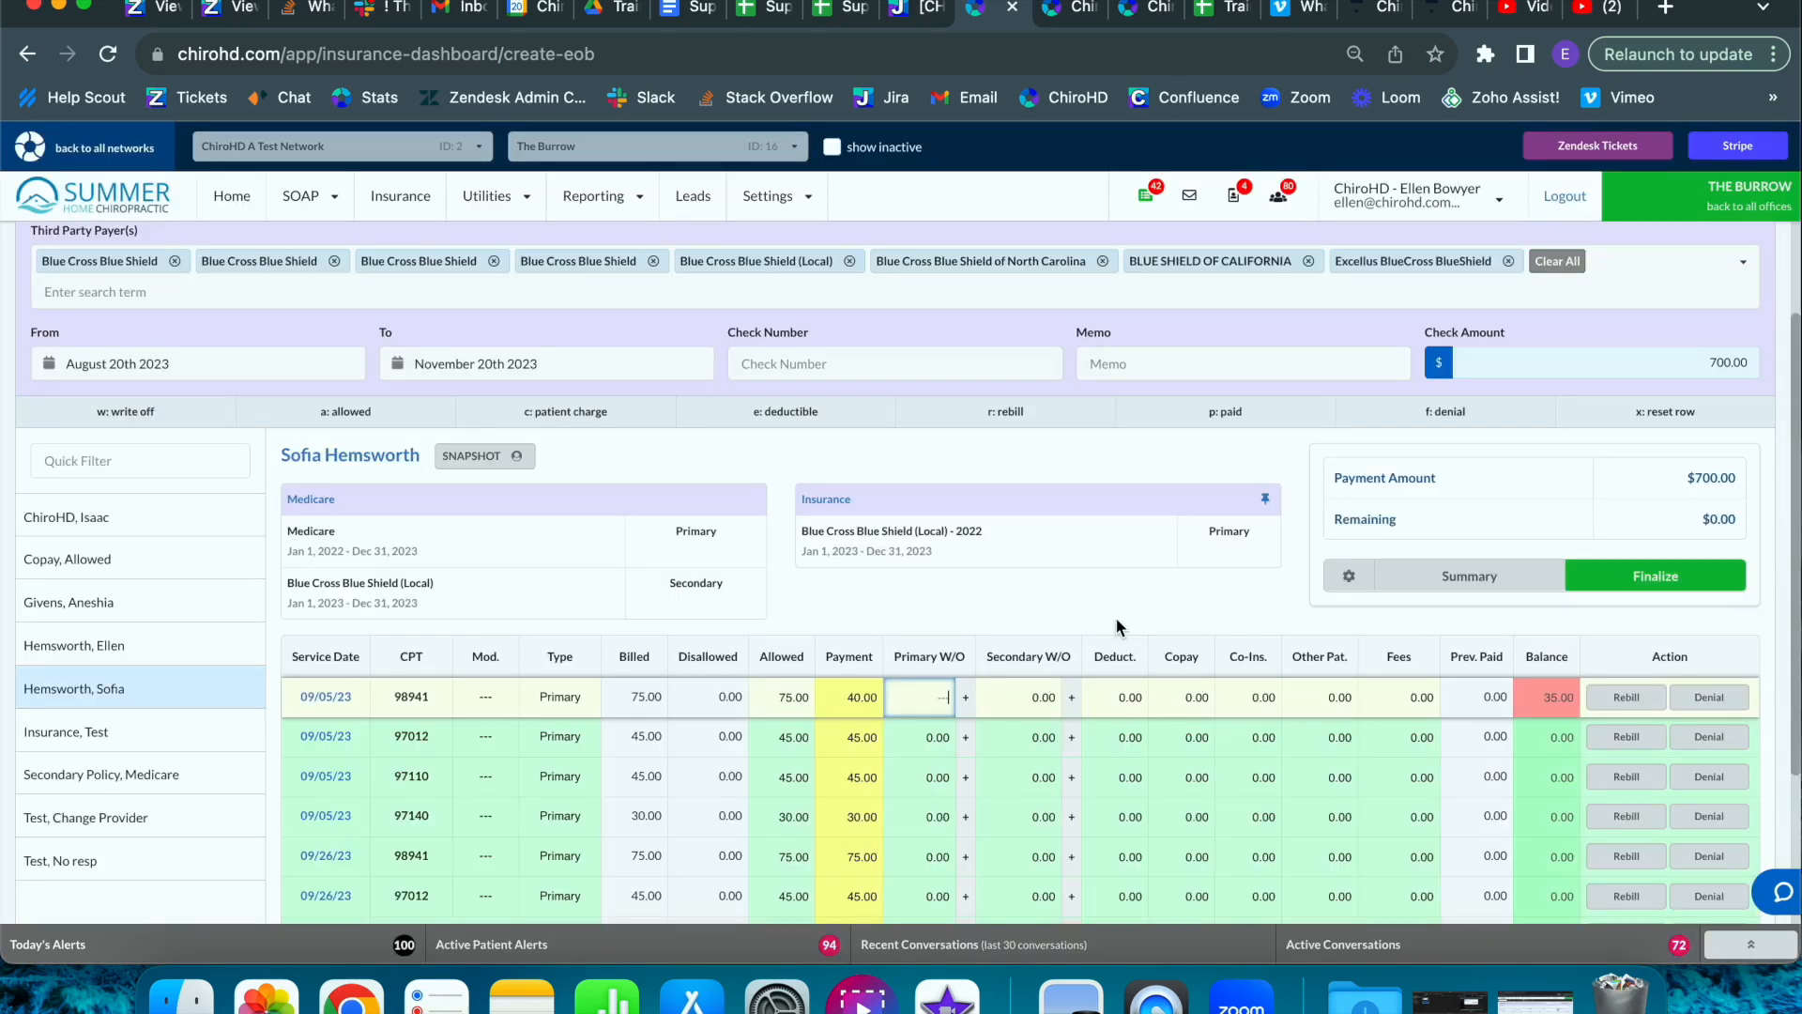
left_click(1680, 593)
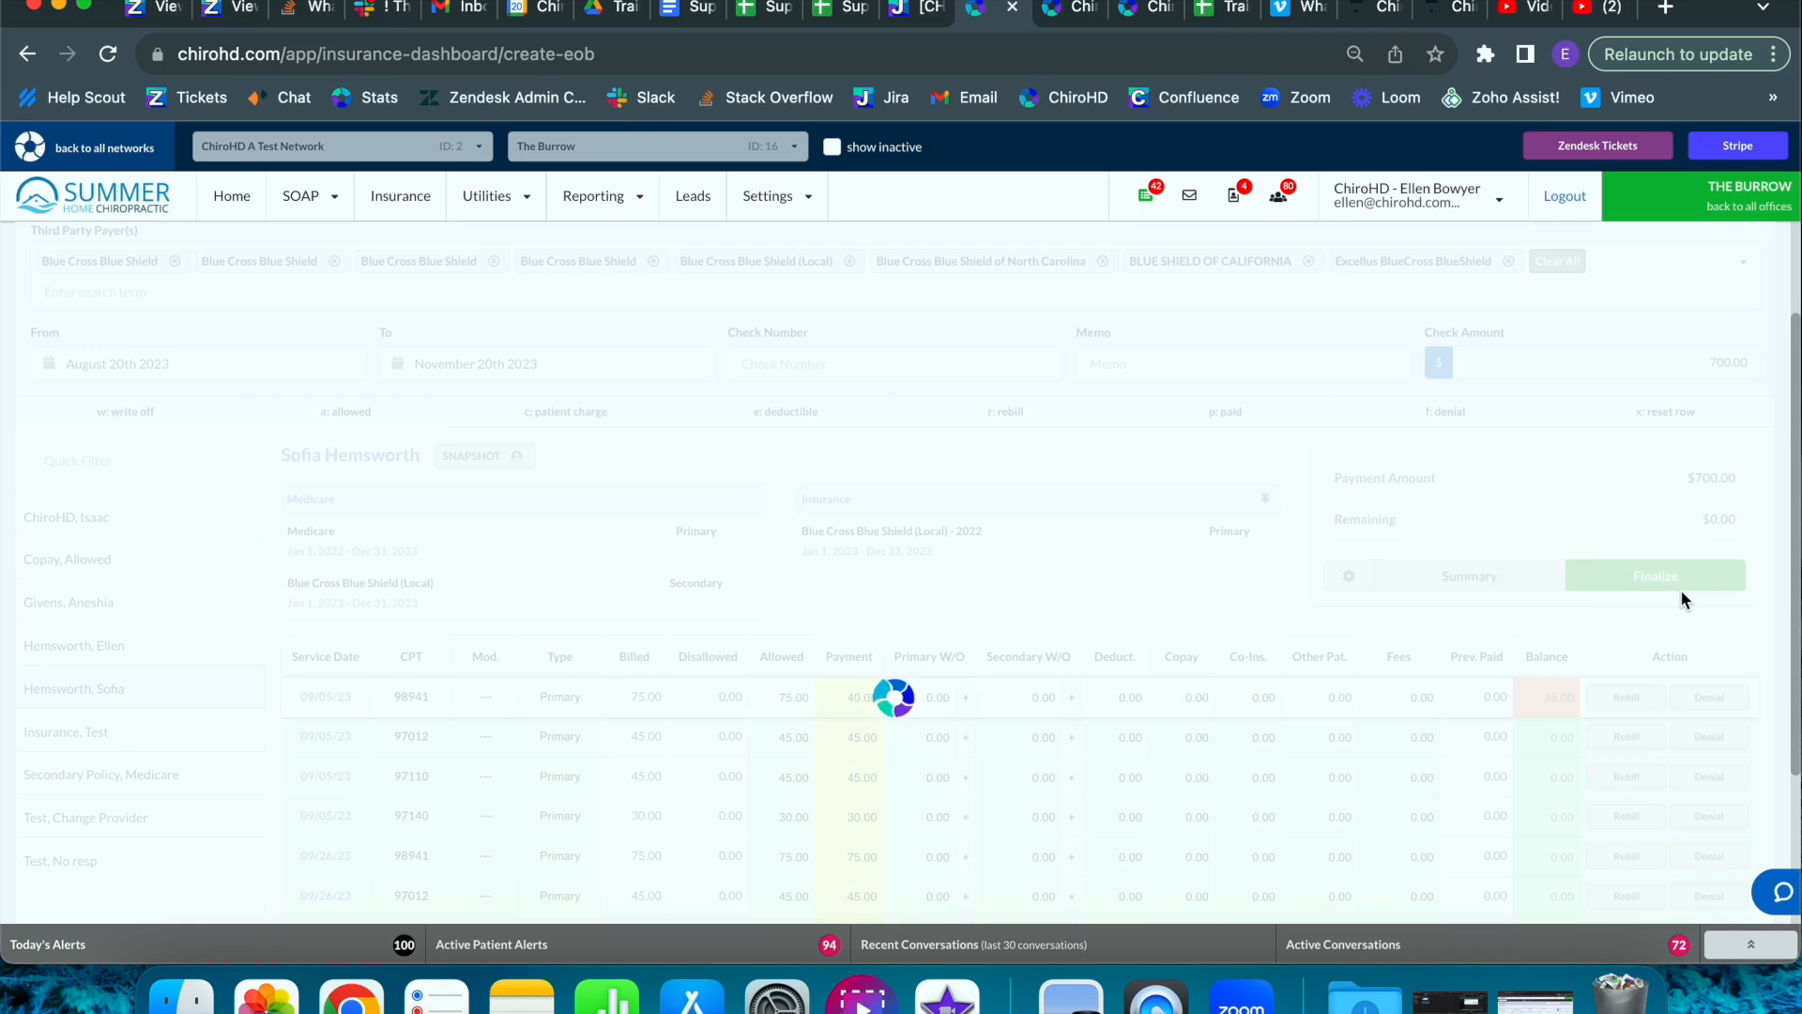
Open the EOB history and view the 700.00 payment from November 20, 2023, 2:16 PM
left_click(731, 263)
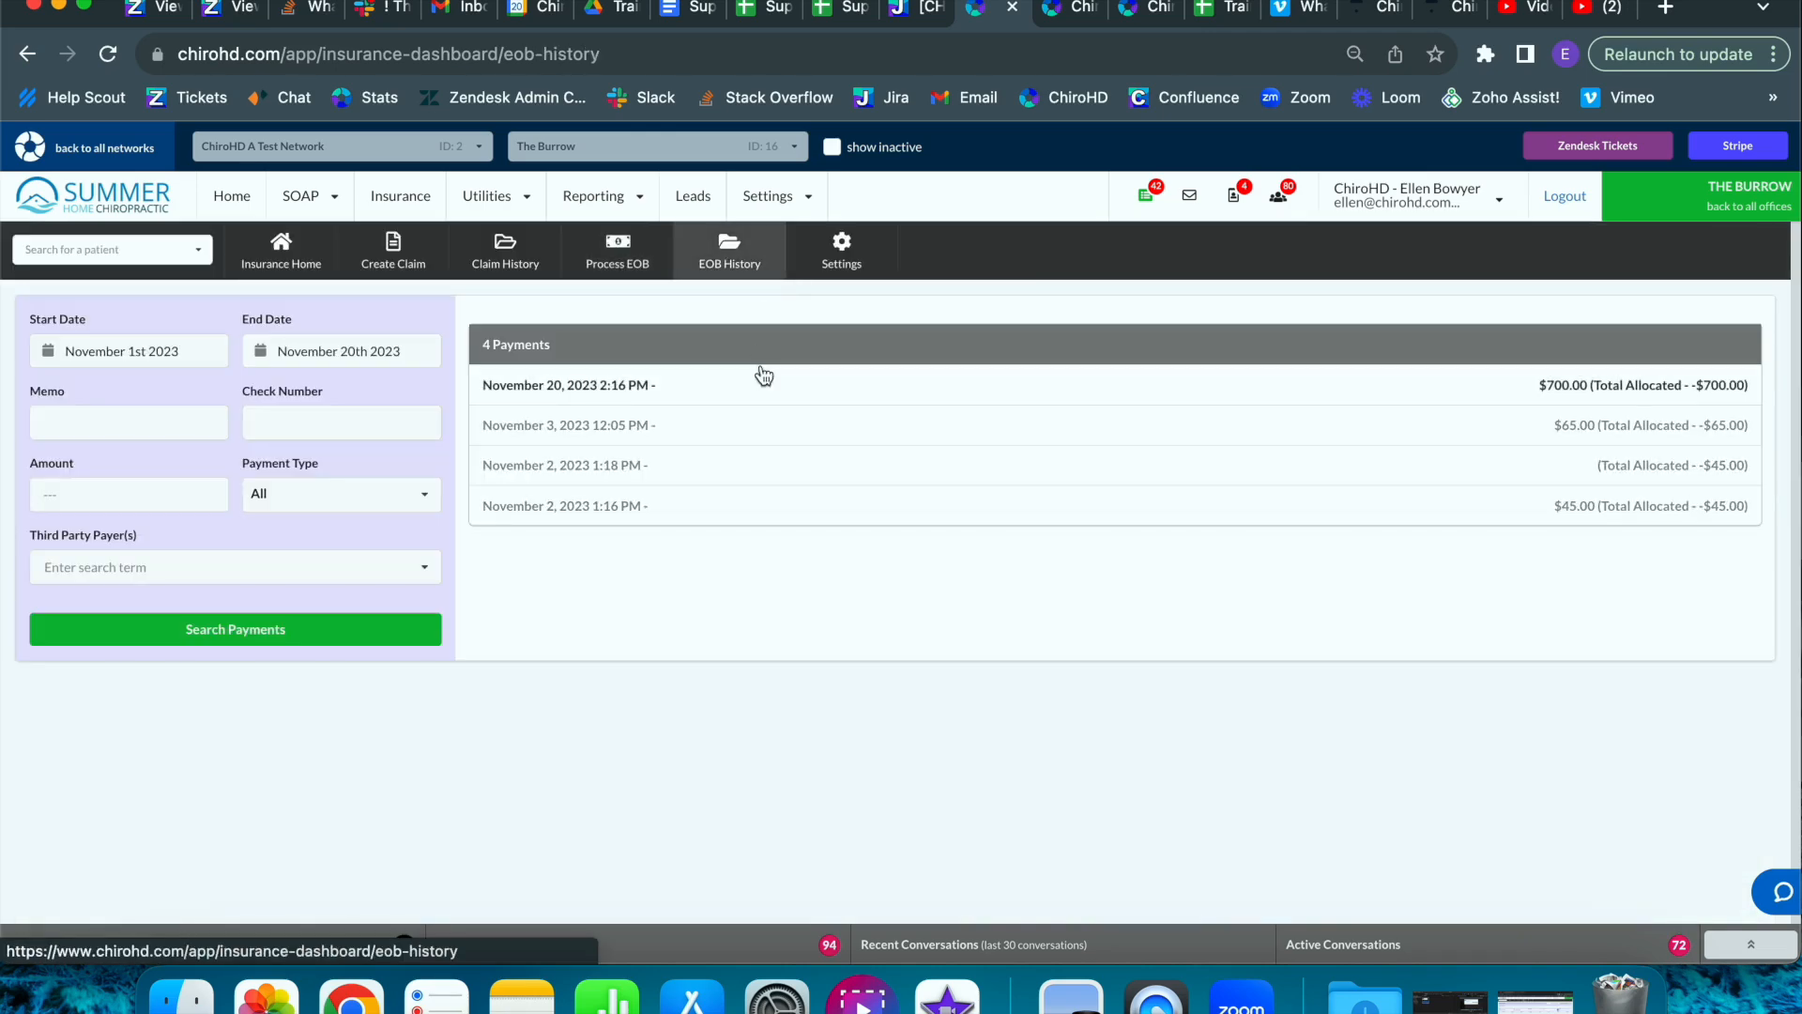
left_click(676, 394)
left_click(677, 394)
Open today's collections summary in Simple Reporting and request its detailed version
left_click(638, 194)
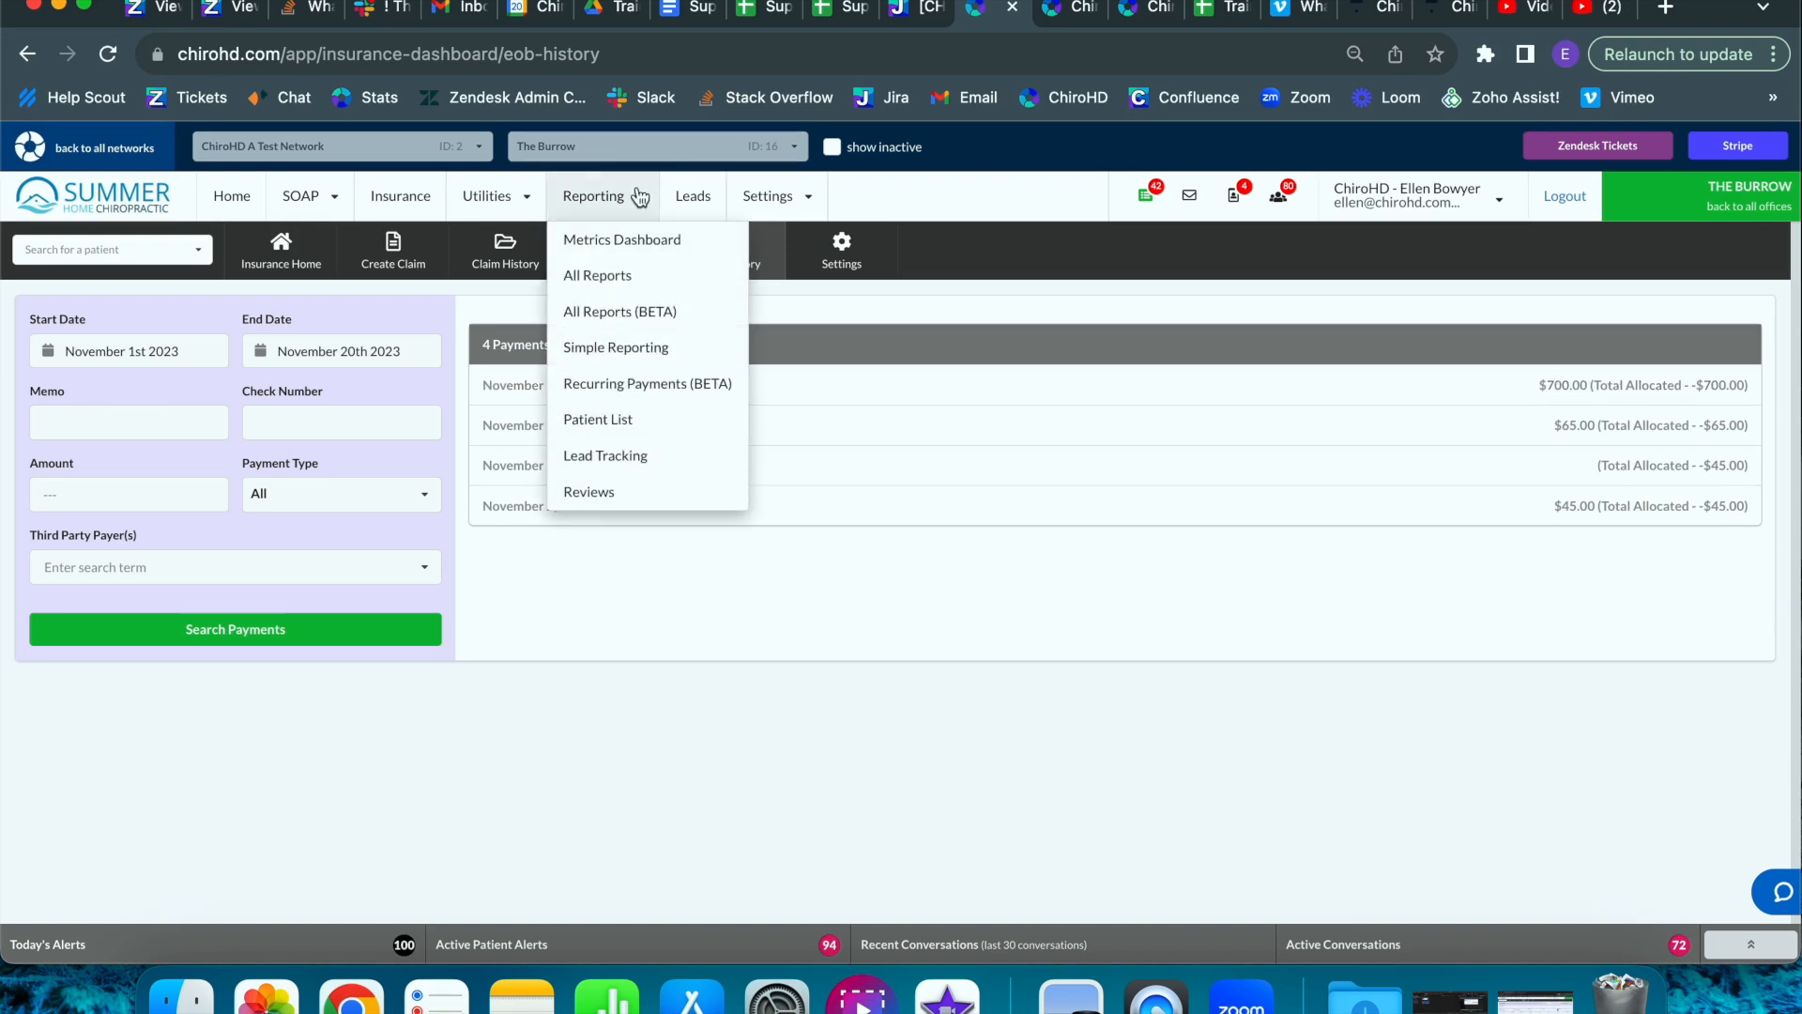
left_click(635, 355)
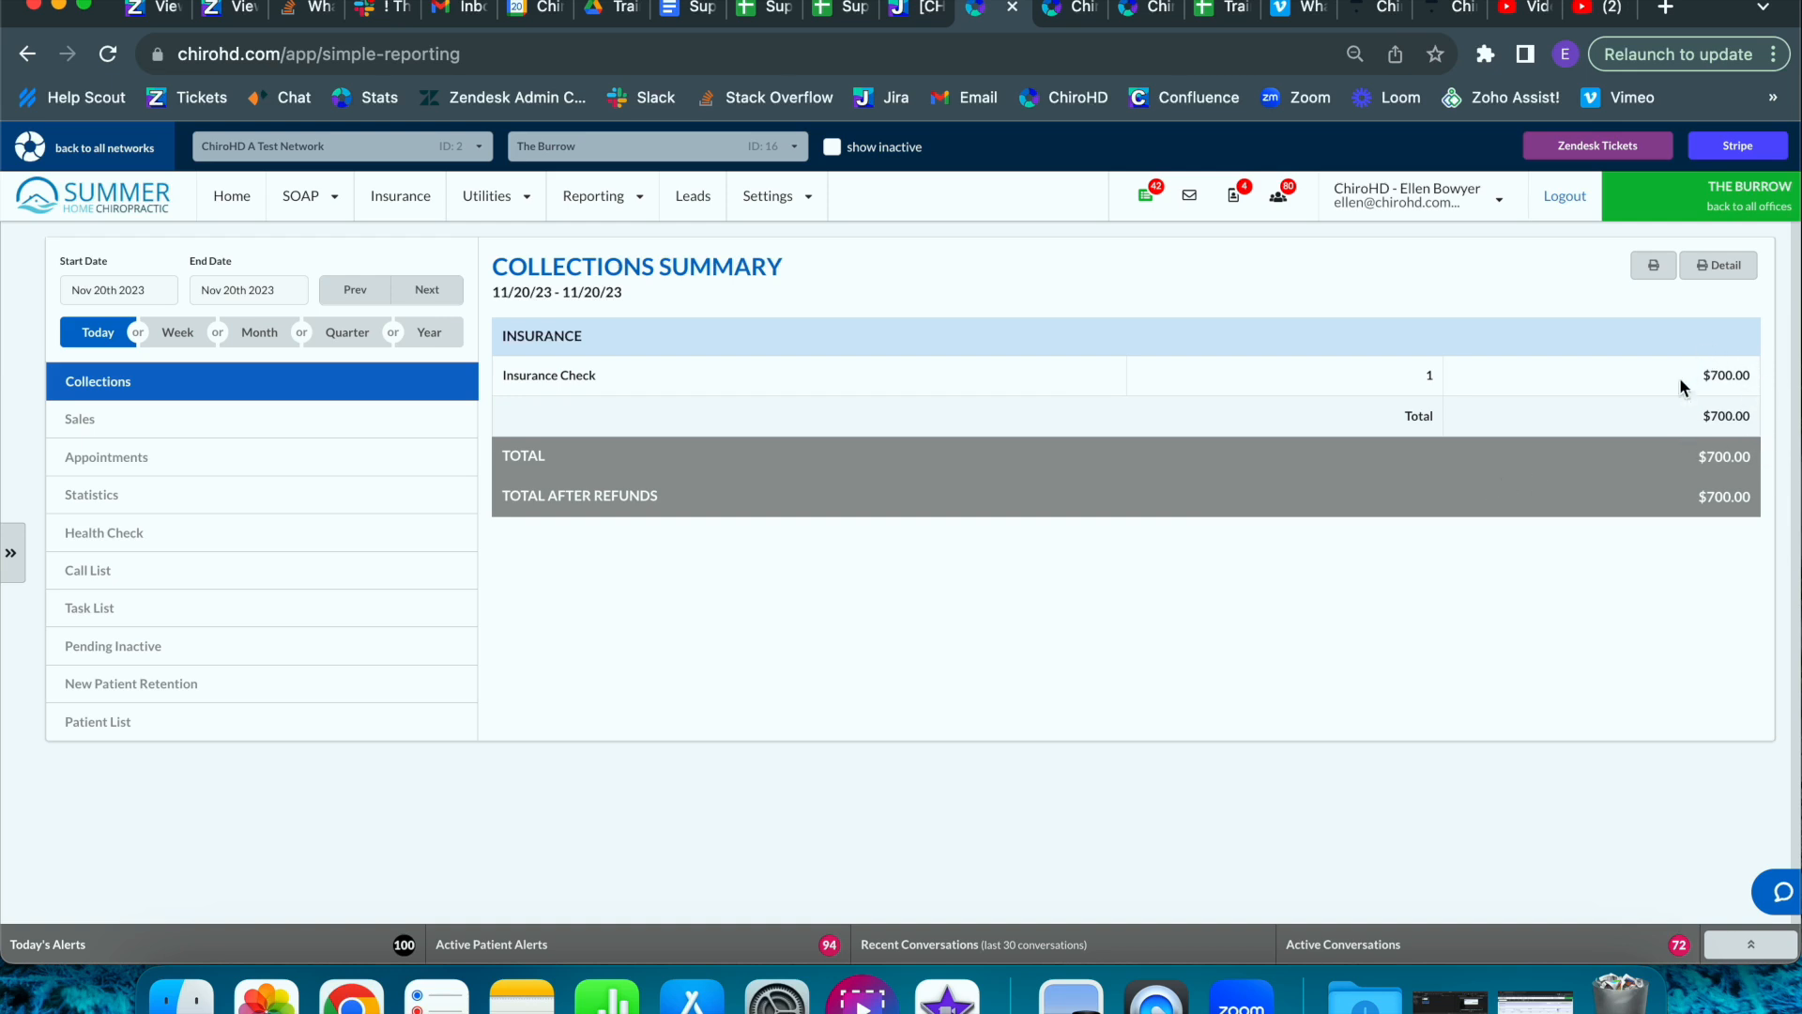
left_click(1719, 265)
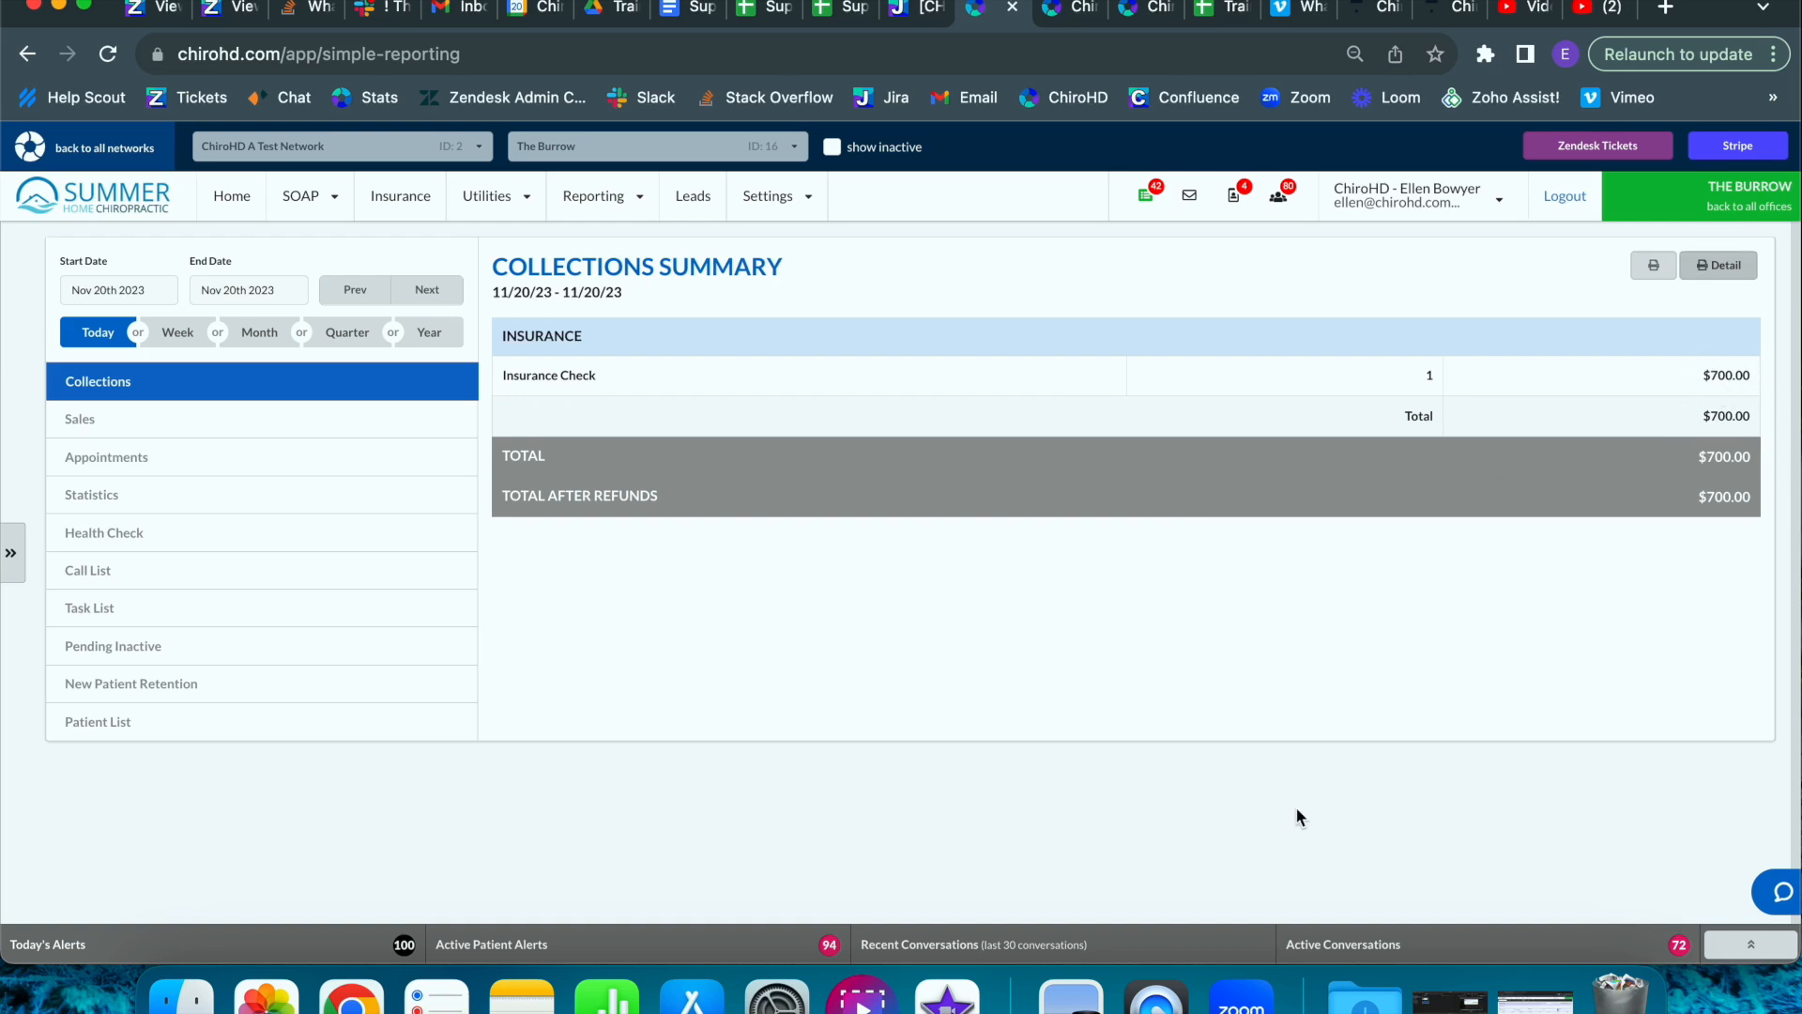